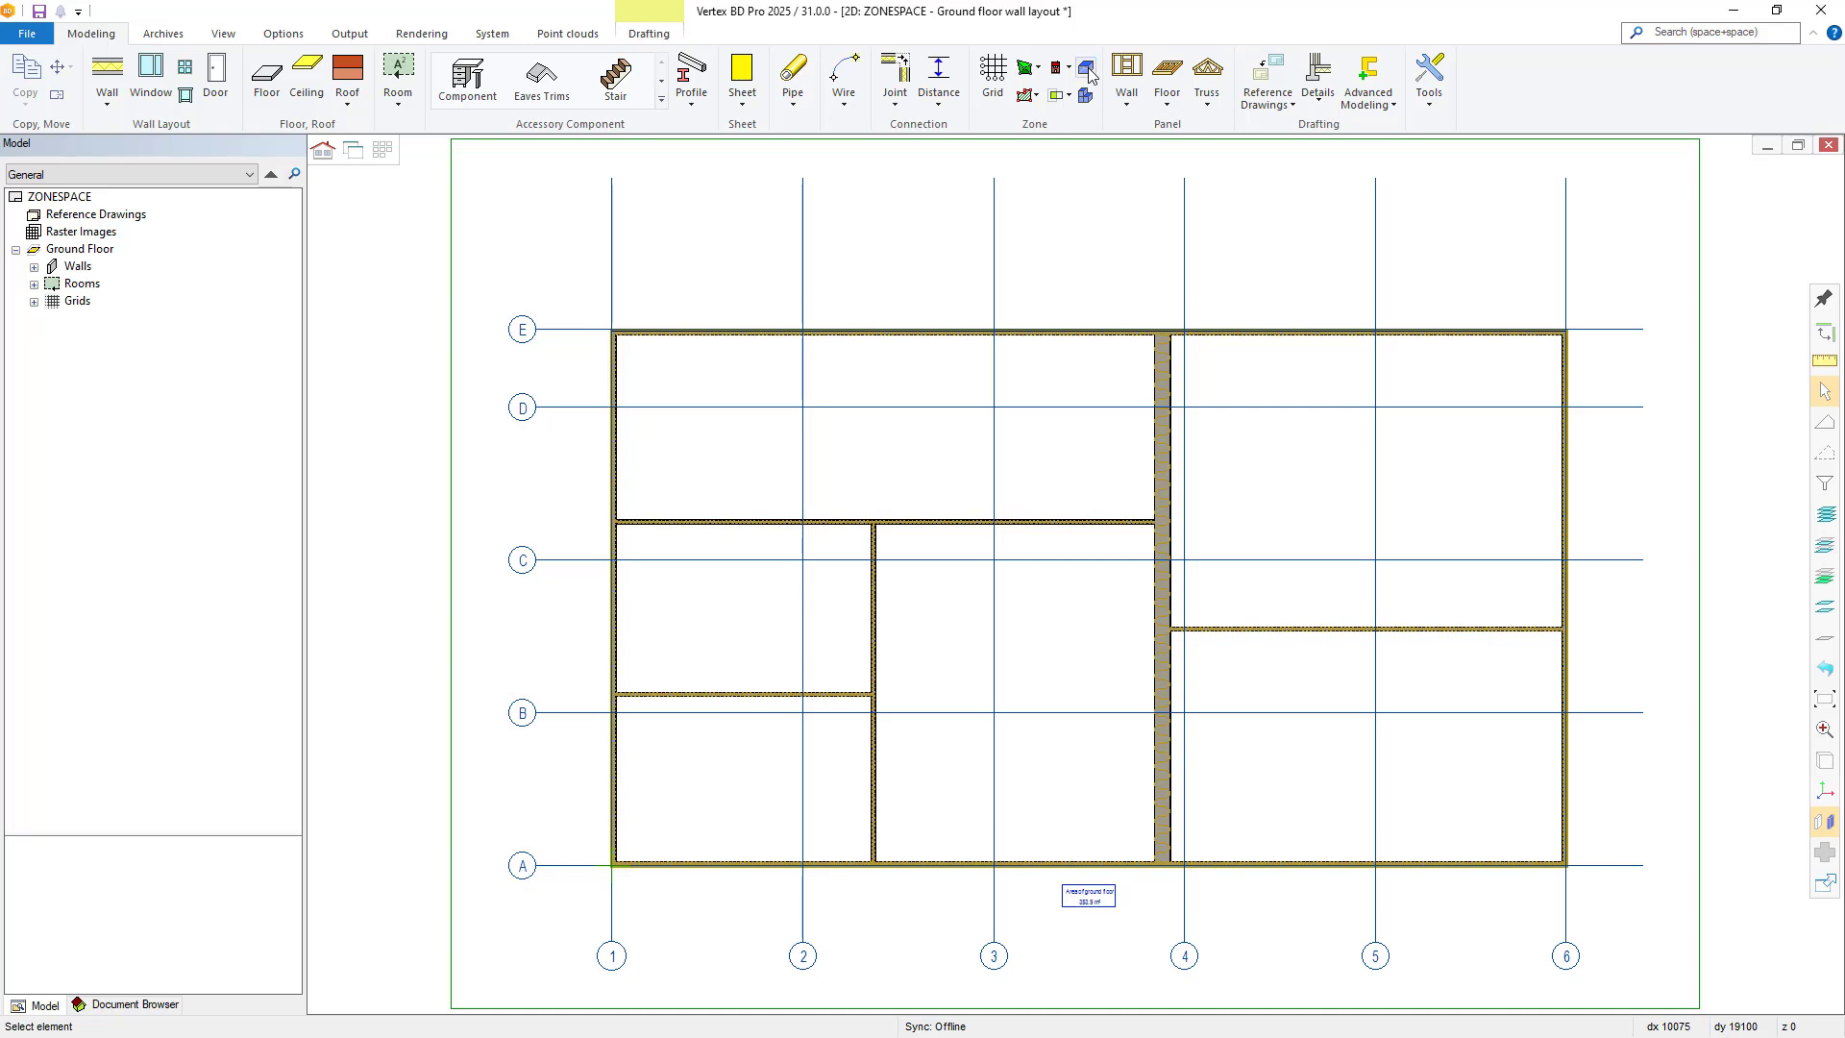
- Define an Apartment space over the large room between grid E and the long inner wall, from corner to opposite corner, accepting the proposed height
click(1086, 69)
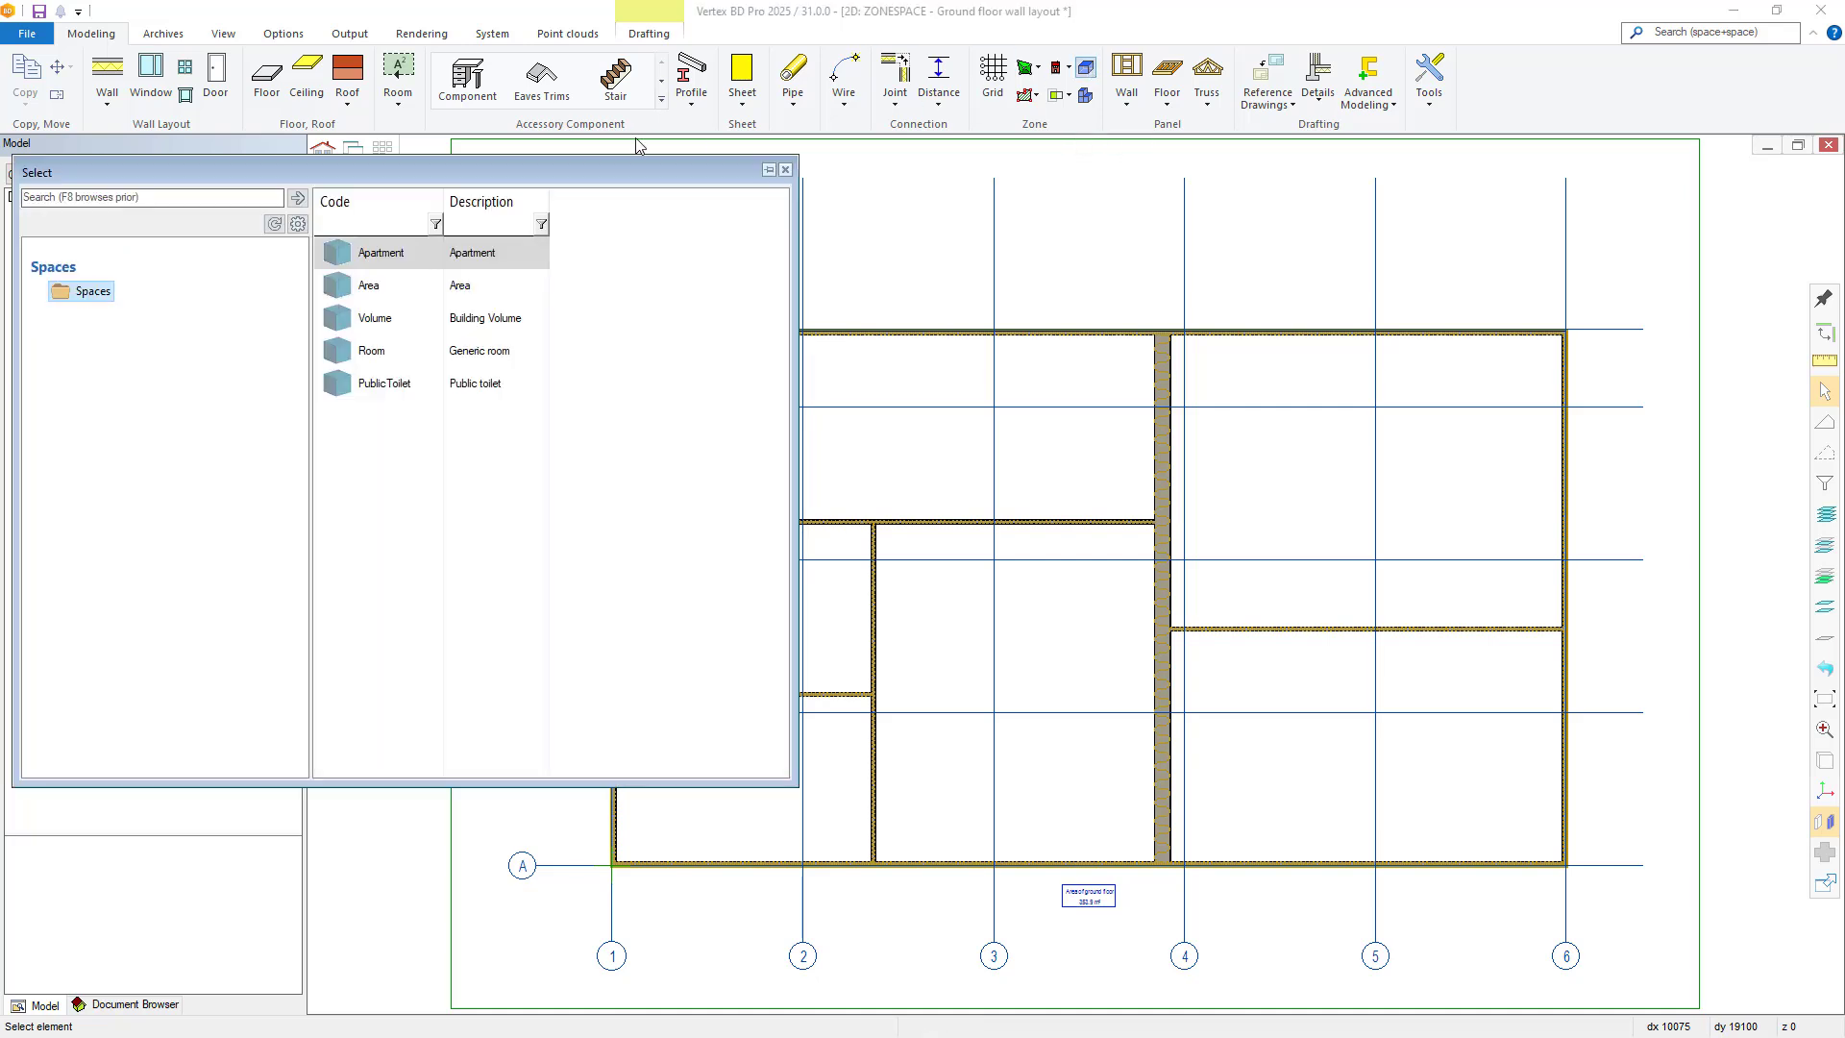
mouse_move(590, 165)
mouse_down()
mouse_move(867, 212)
mouse_move(926, 256)
mouse_up()
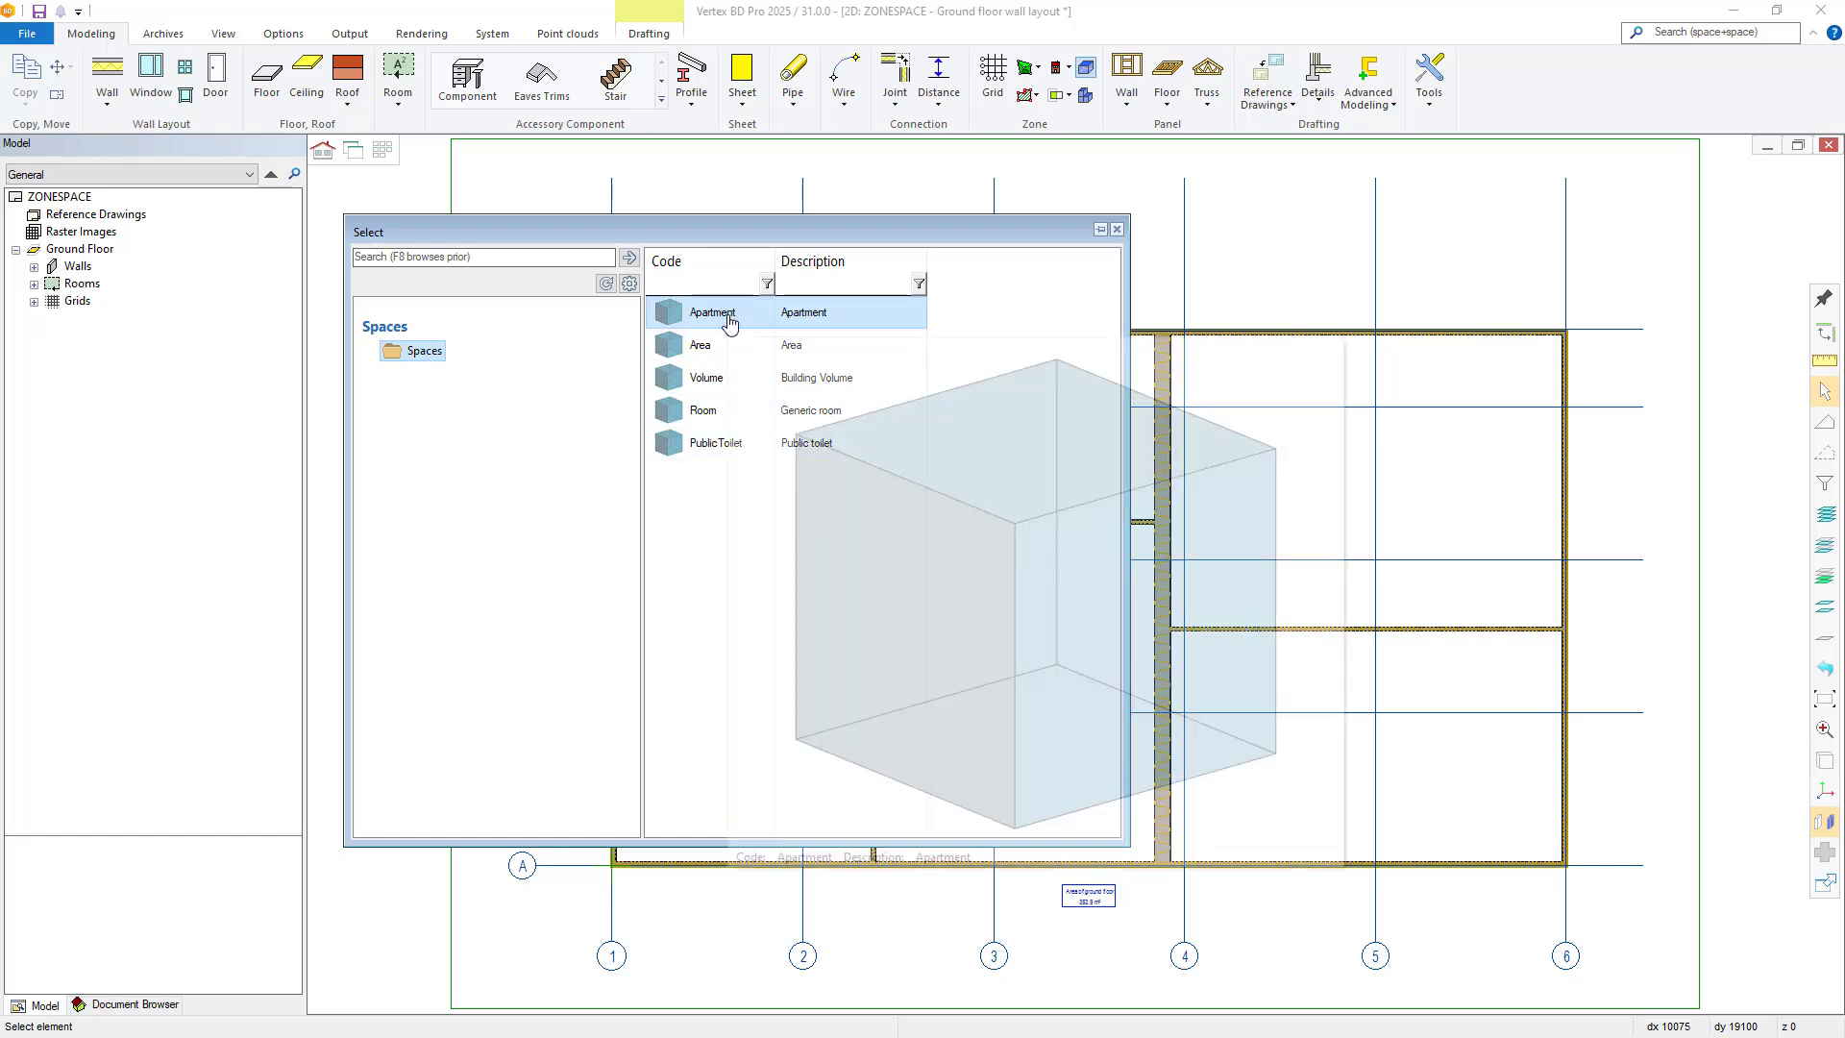
double_click(731, 322)
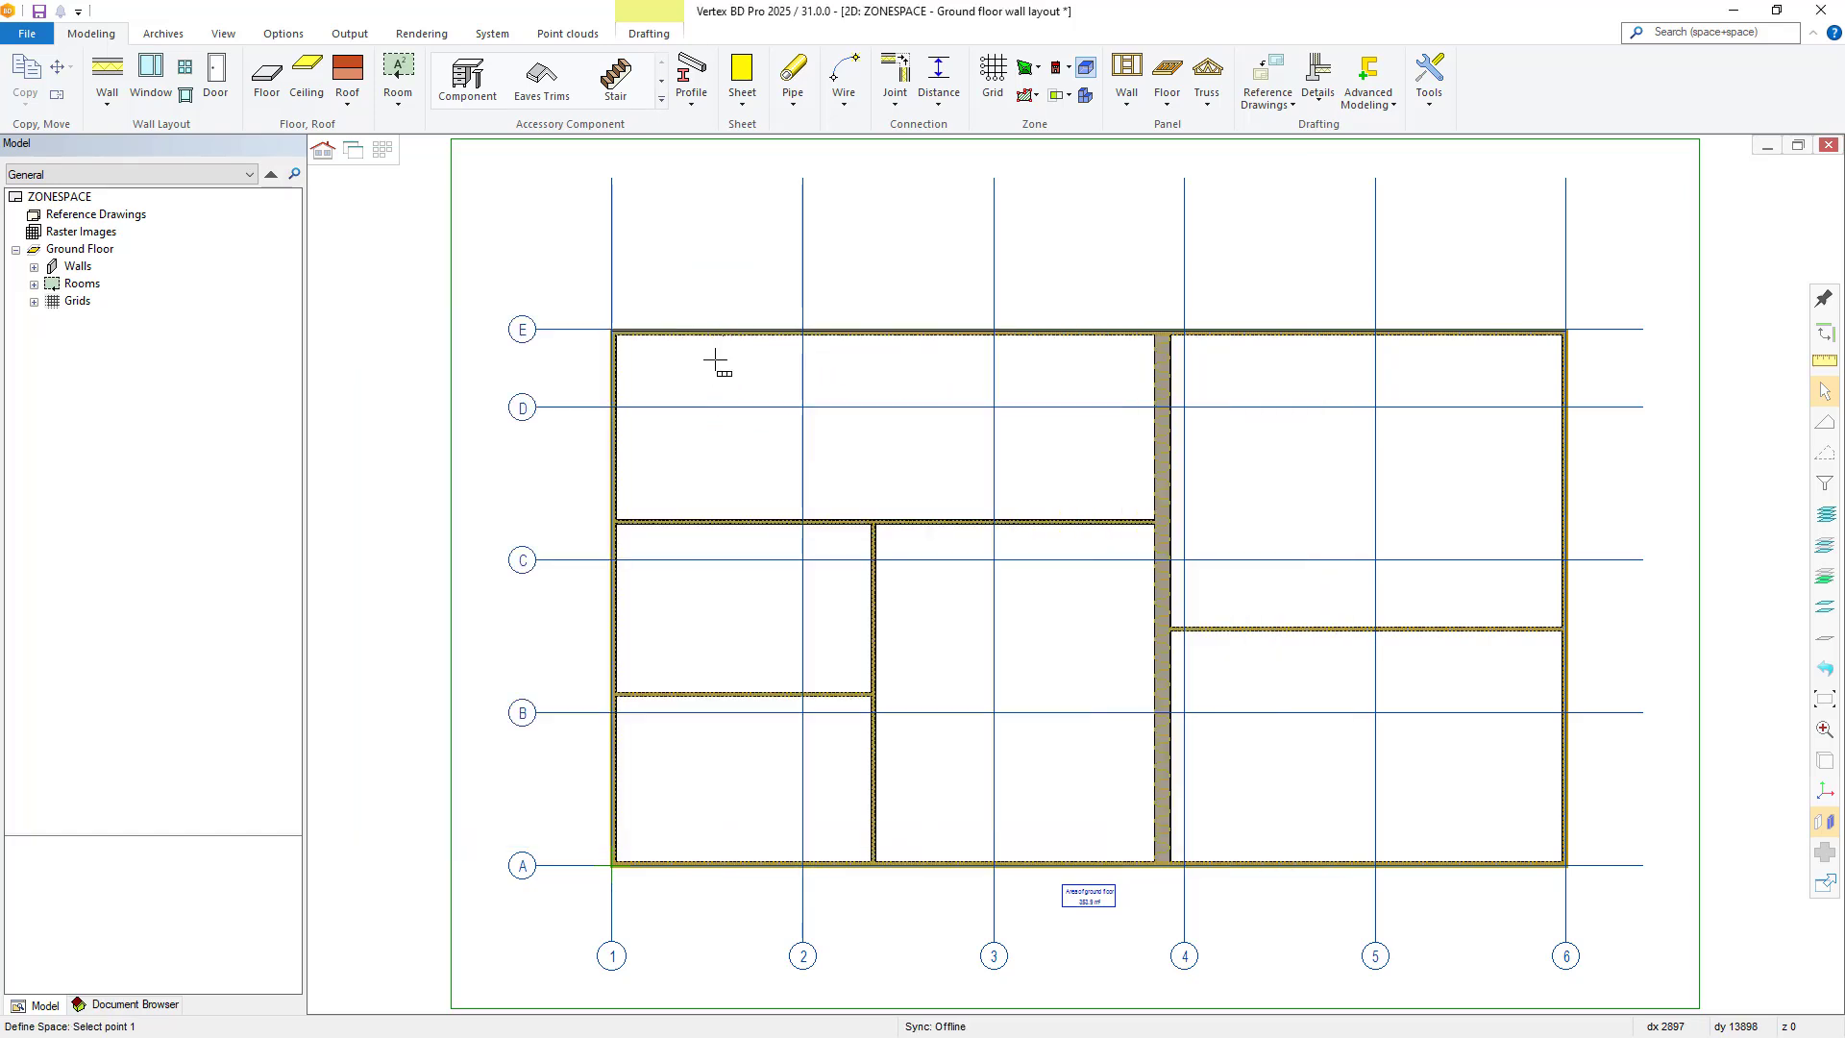
click(618, 519)
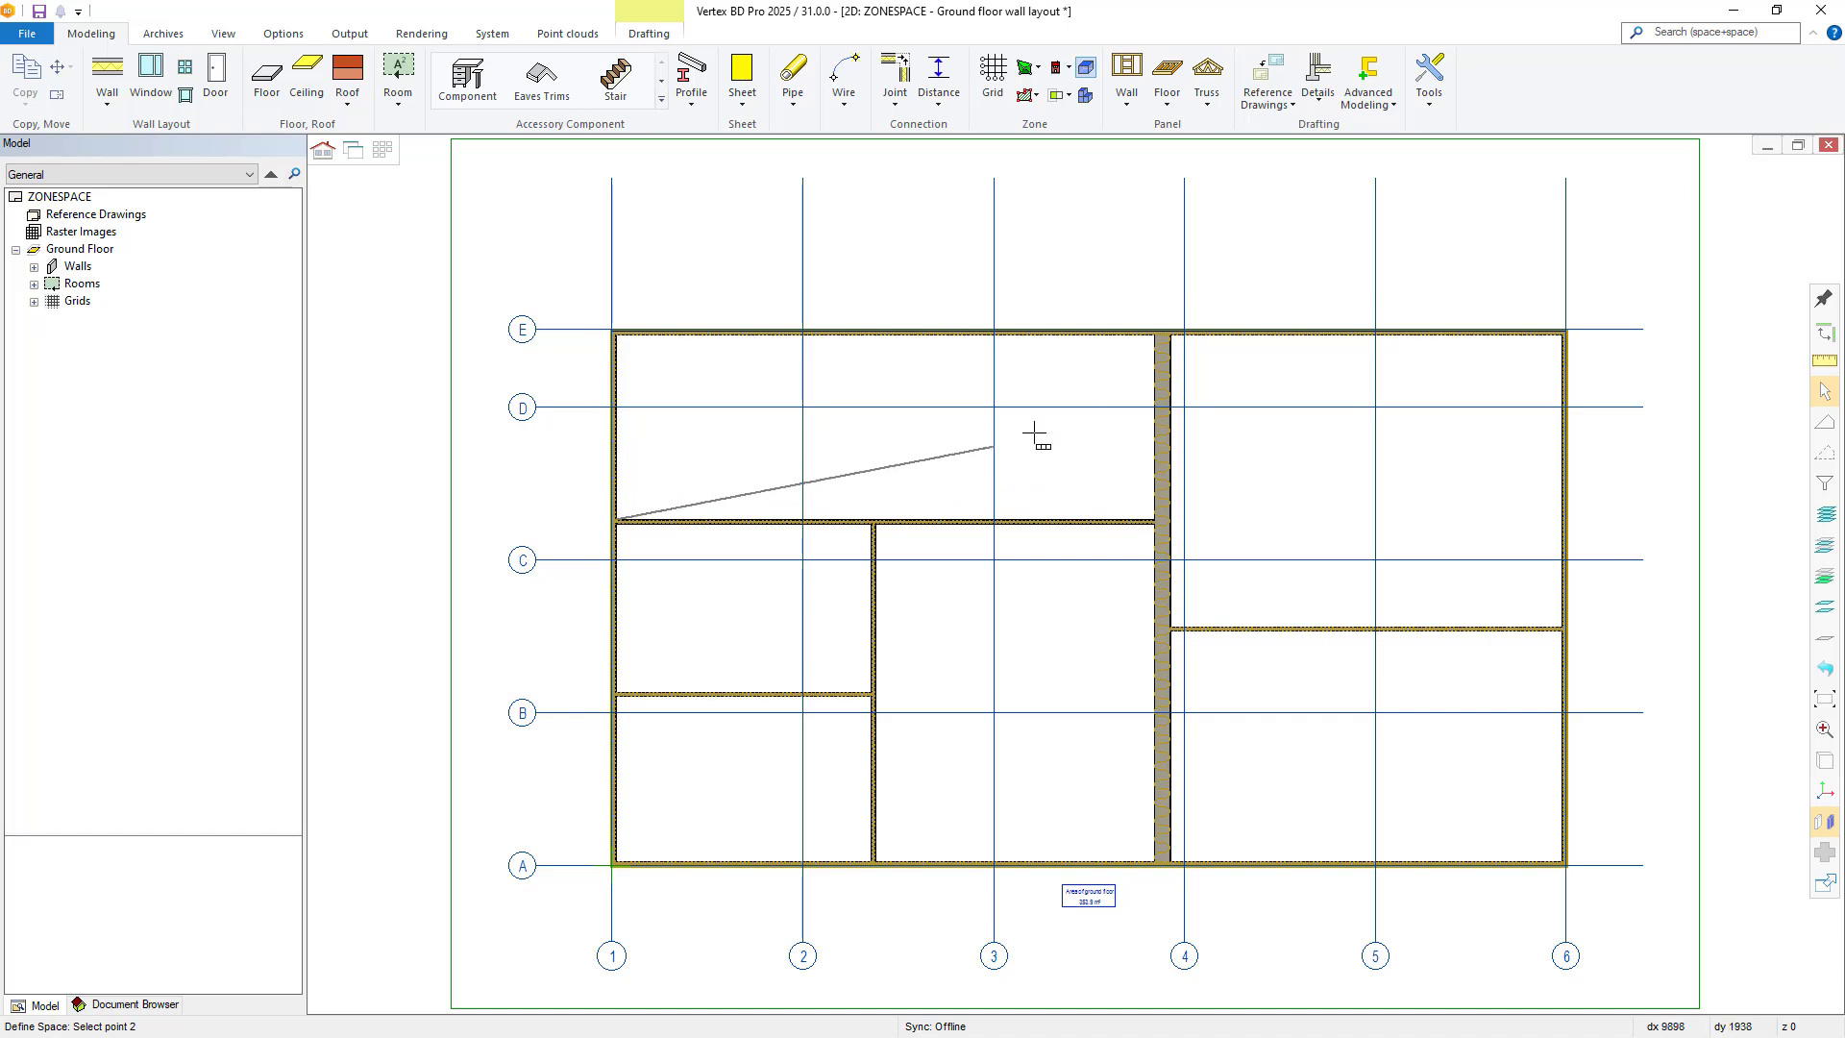
click(1152, 336)
middle_click(1096, 393)
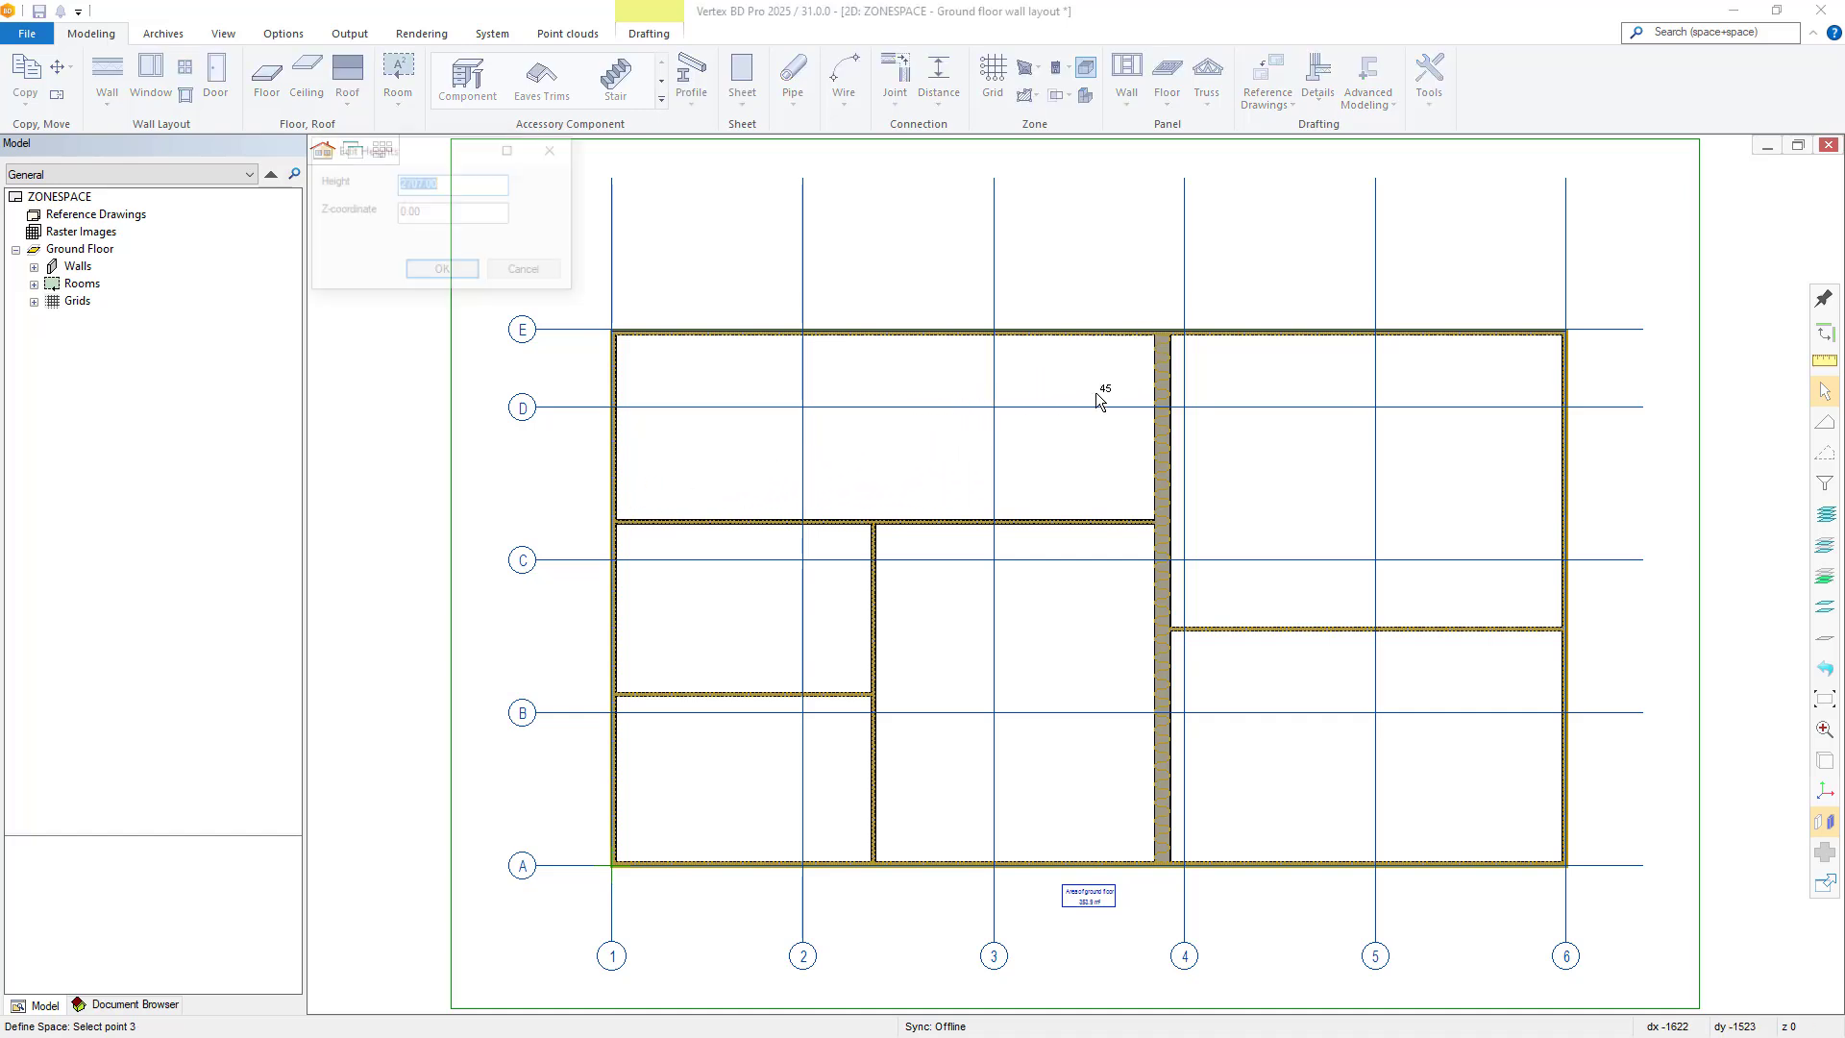
middle_click(497, 231)
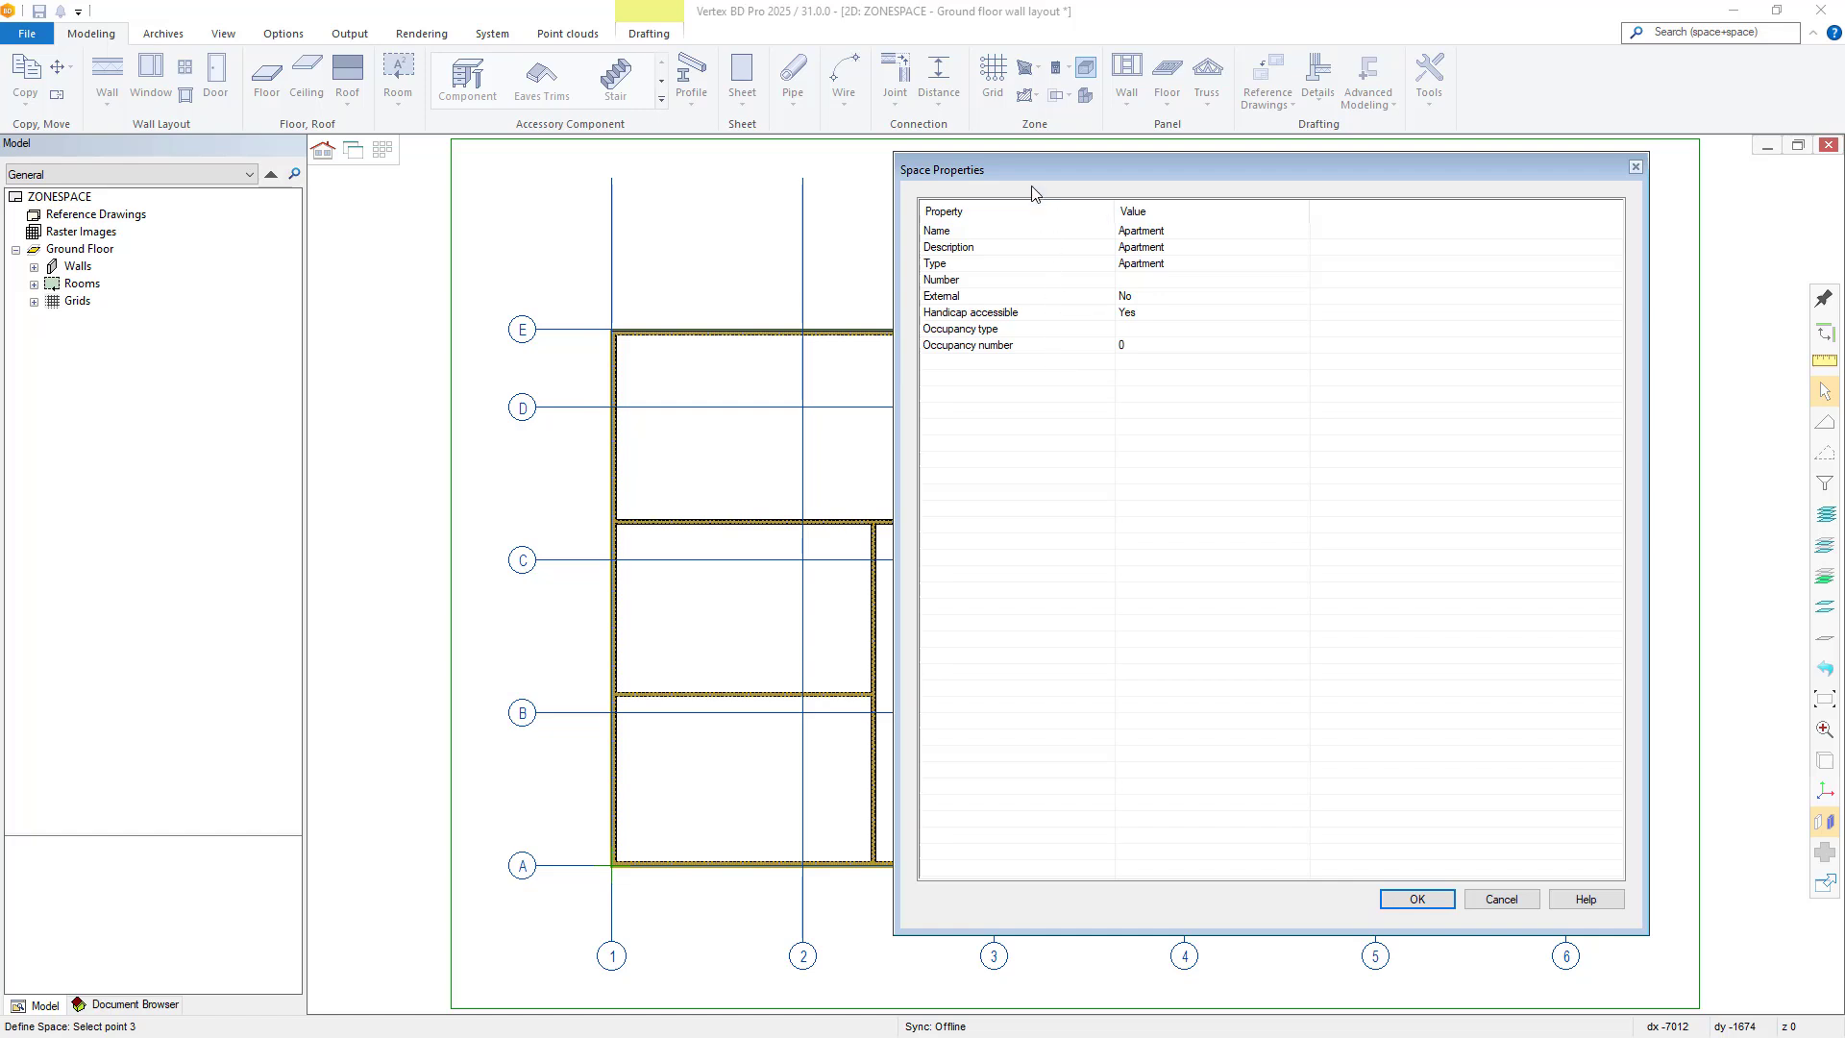
- Set the apartment space's number to 1 in its properties
drag(1030, 170, 600, 169)
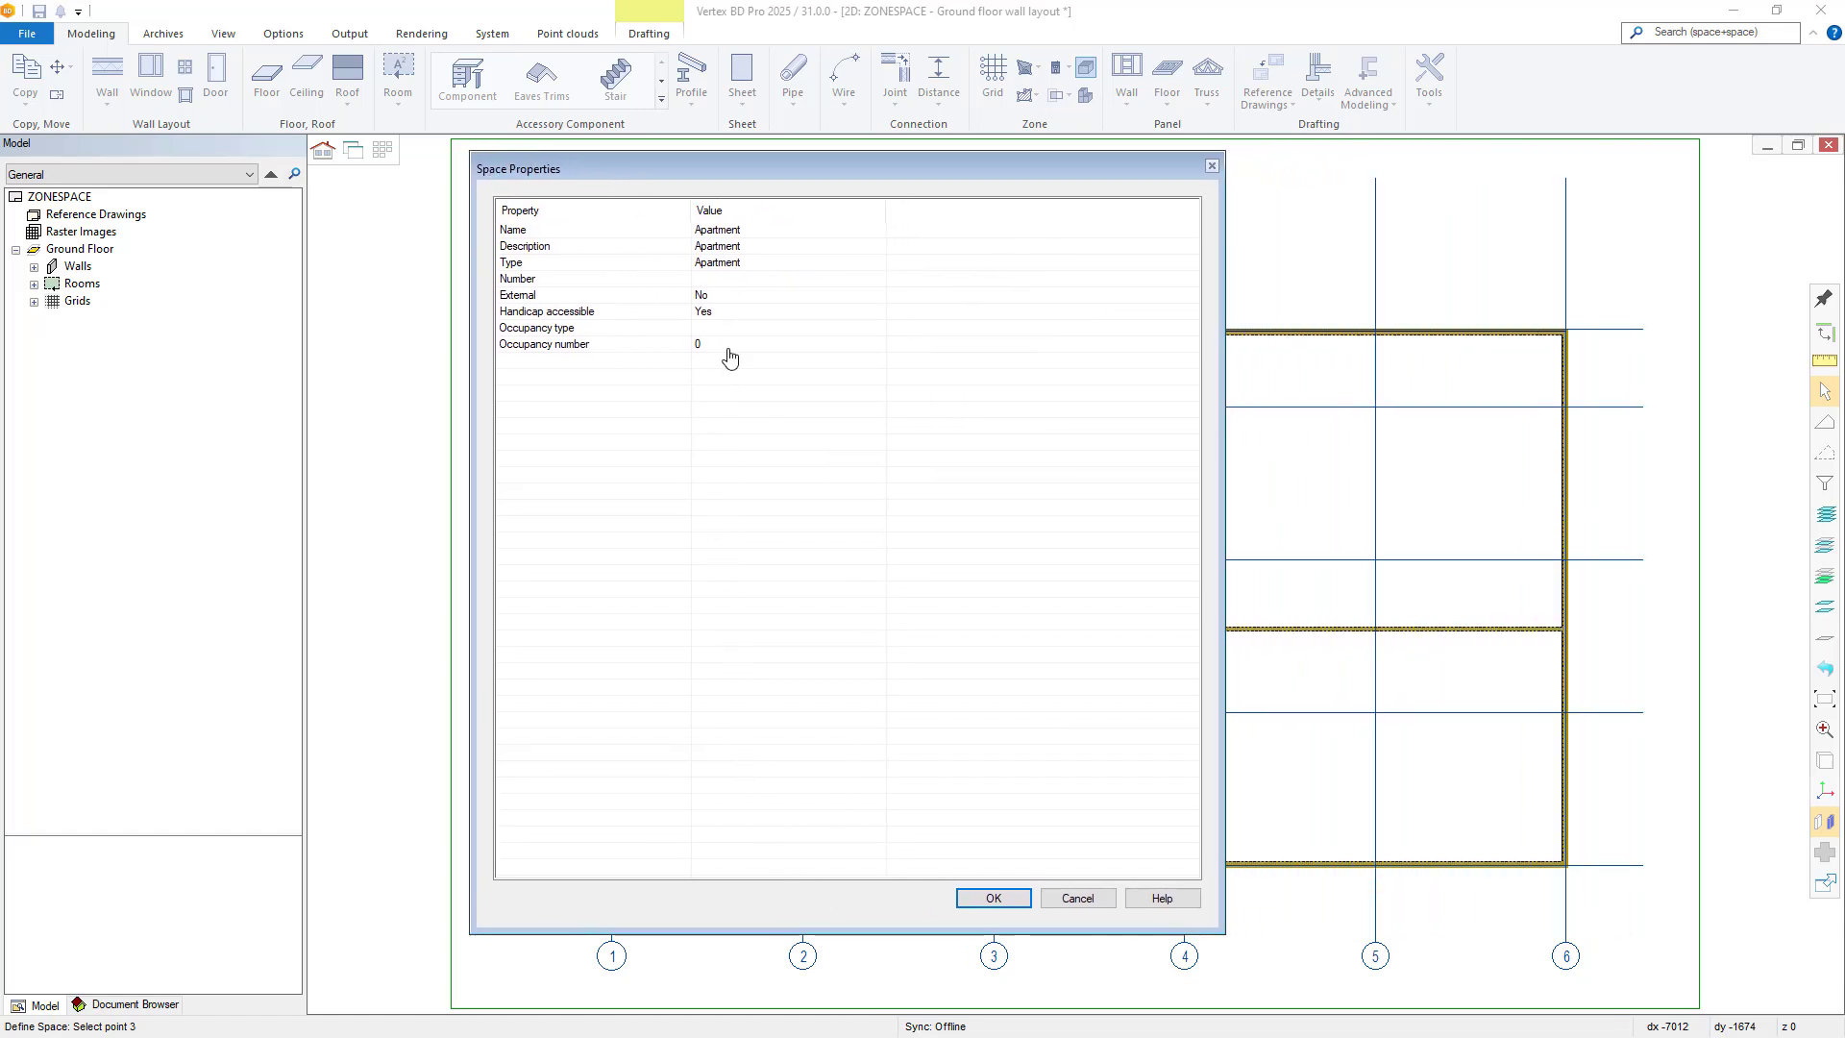
click(740, 279)
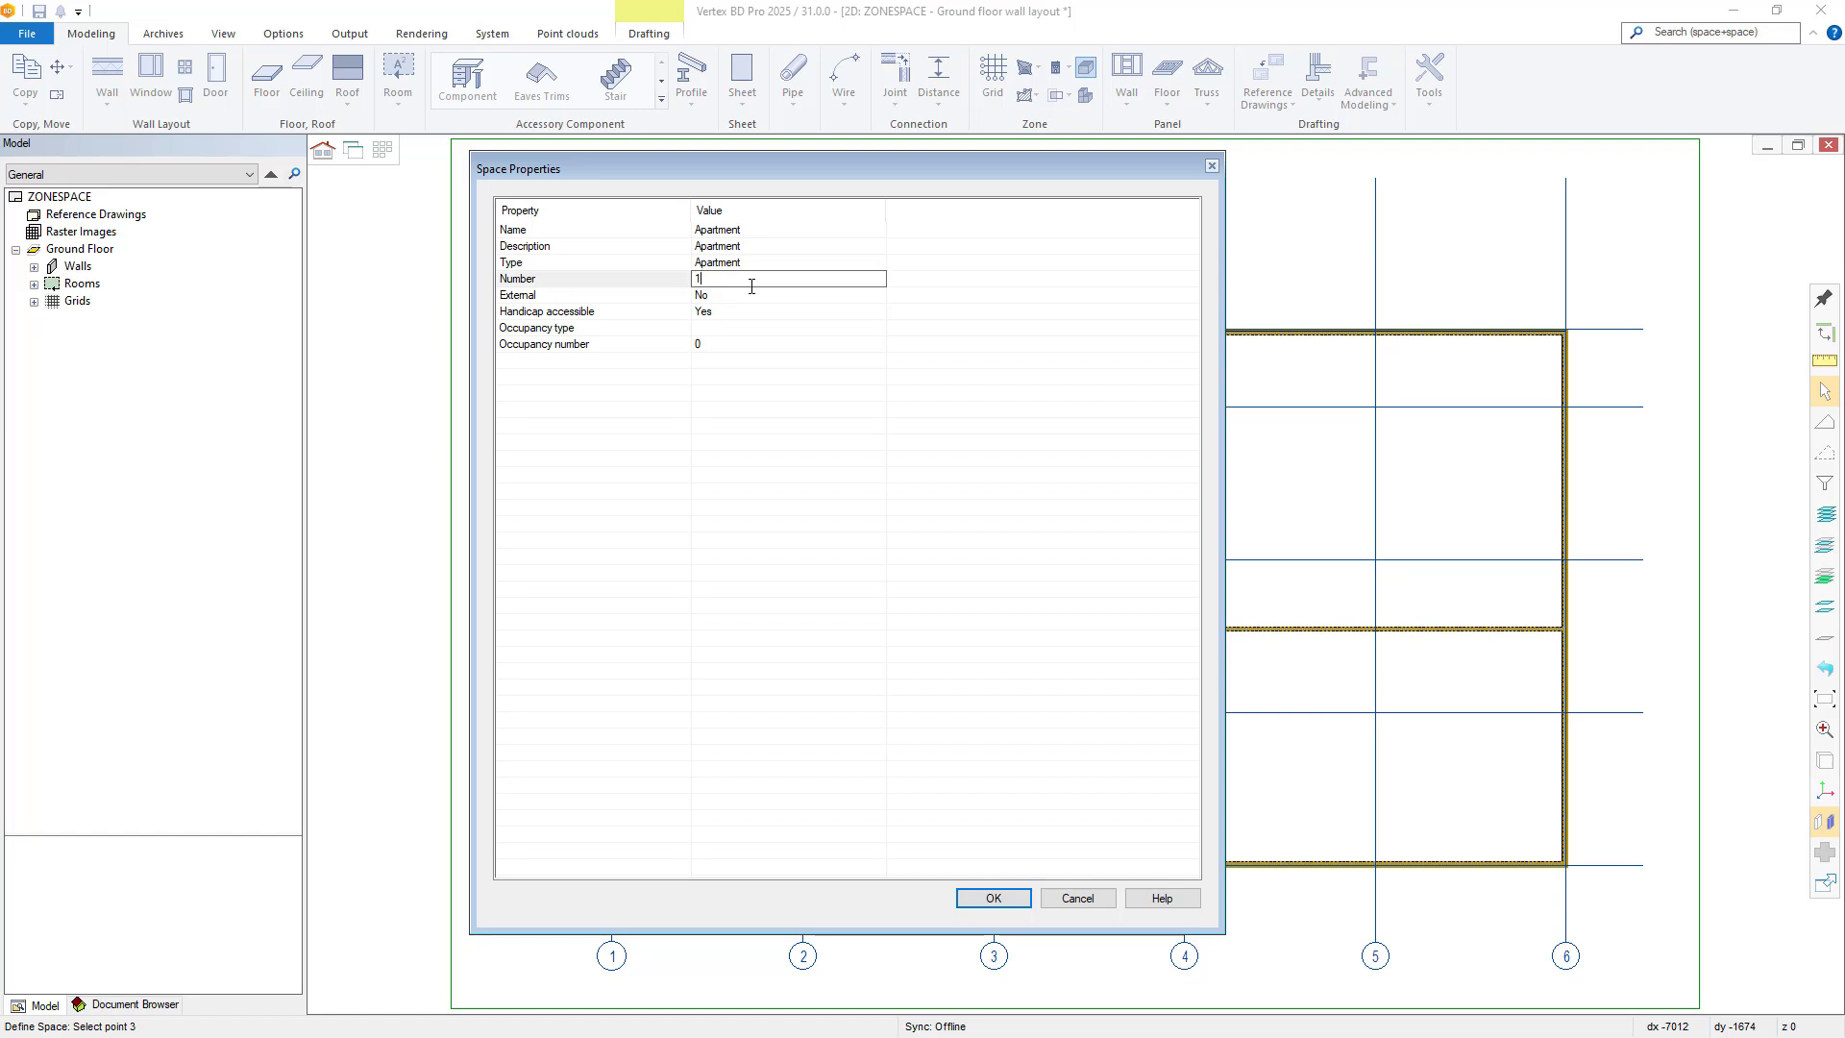
key(Return)
- Add a custom property named Demo1 with the value D1 to the apartment space and accept its properties
right_click(661, 363)
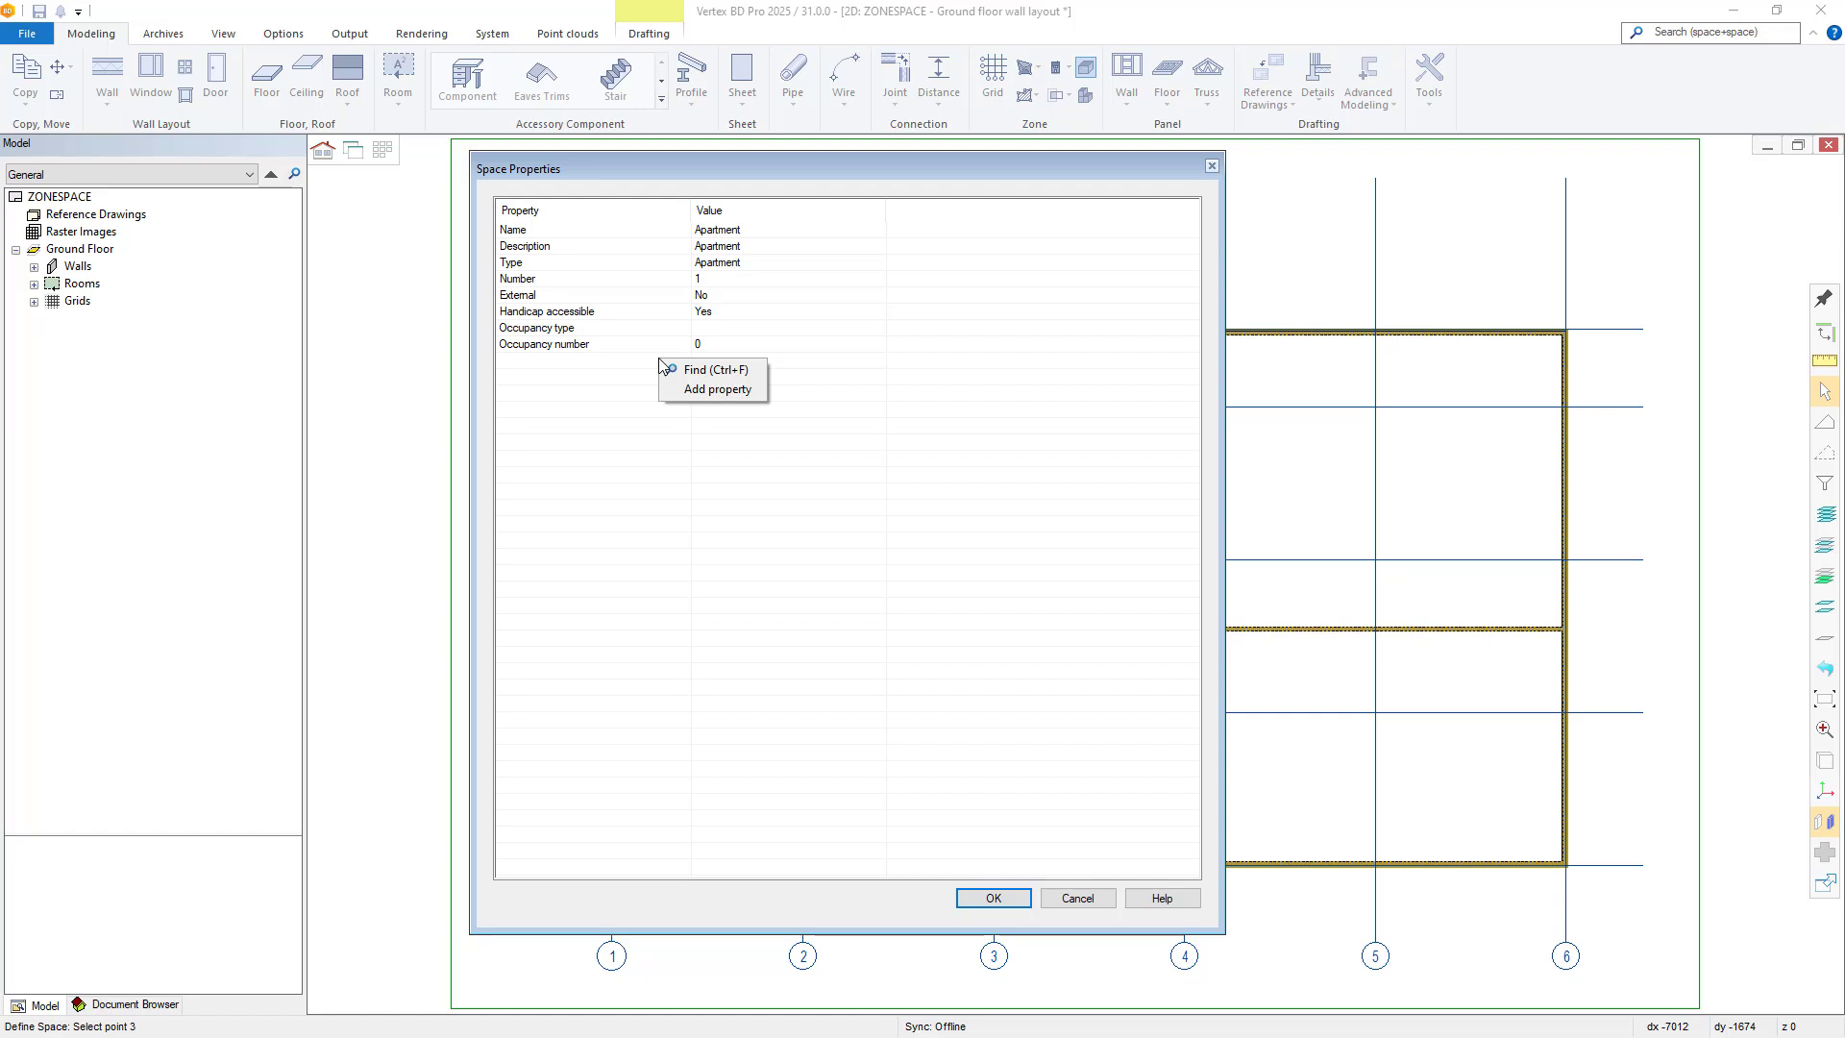
click(700, 389)
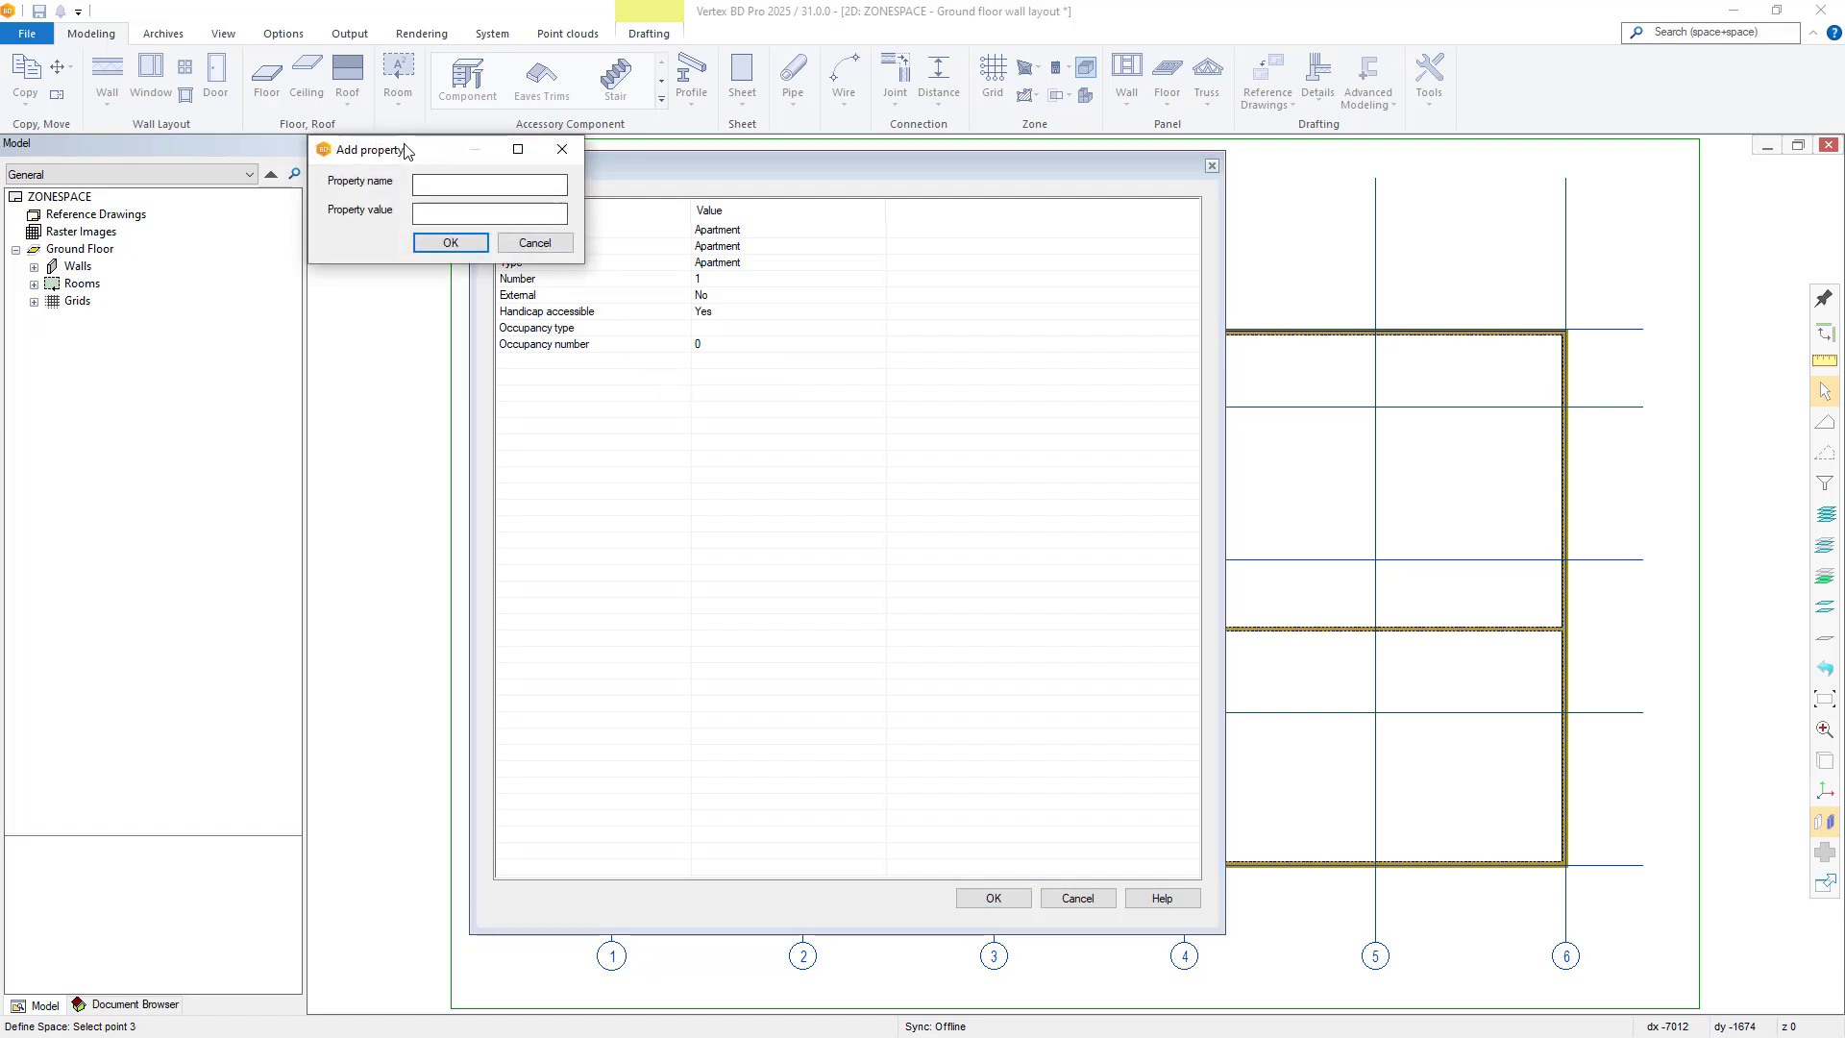
drag(404, 150, 653, 510)
click(677, 543)
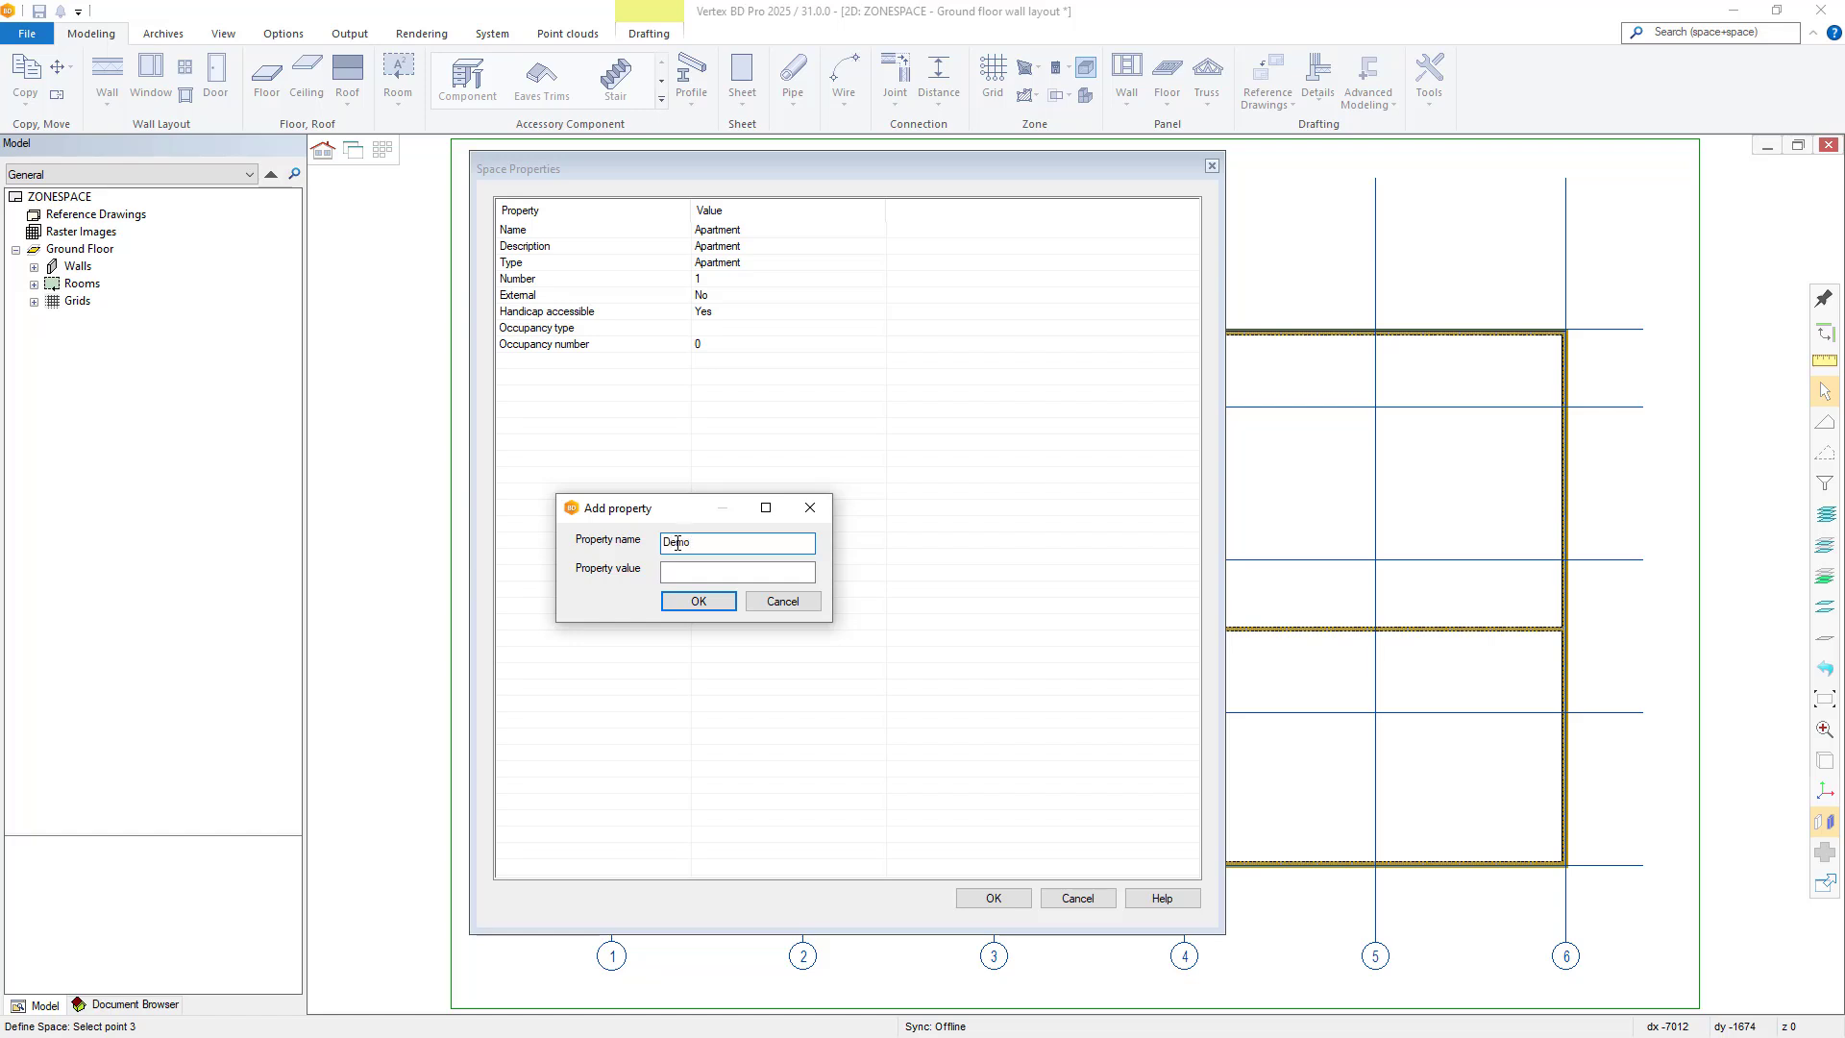
click(692, 569)
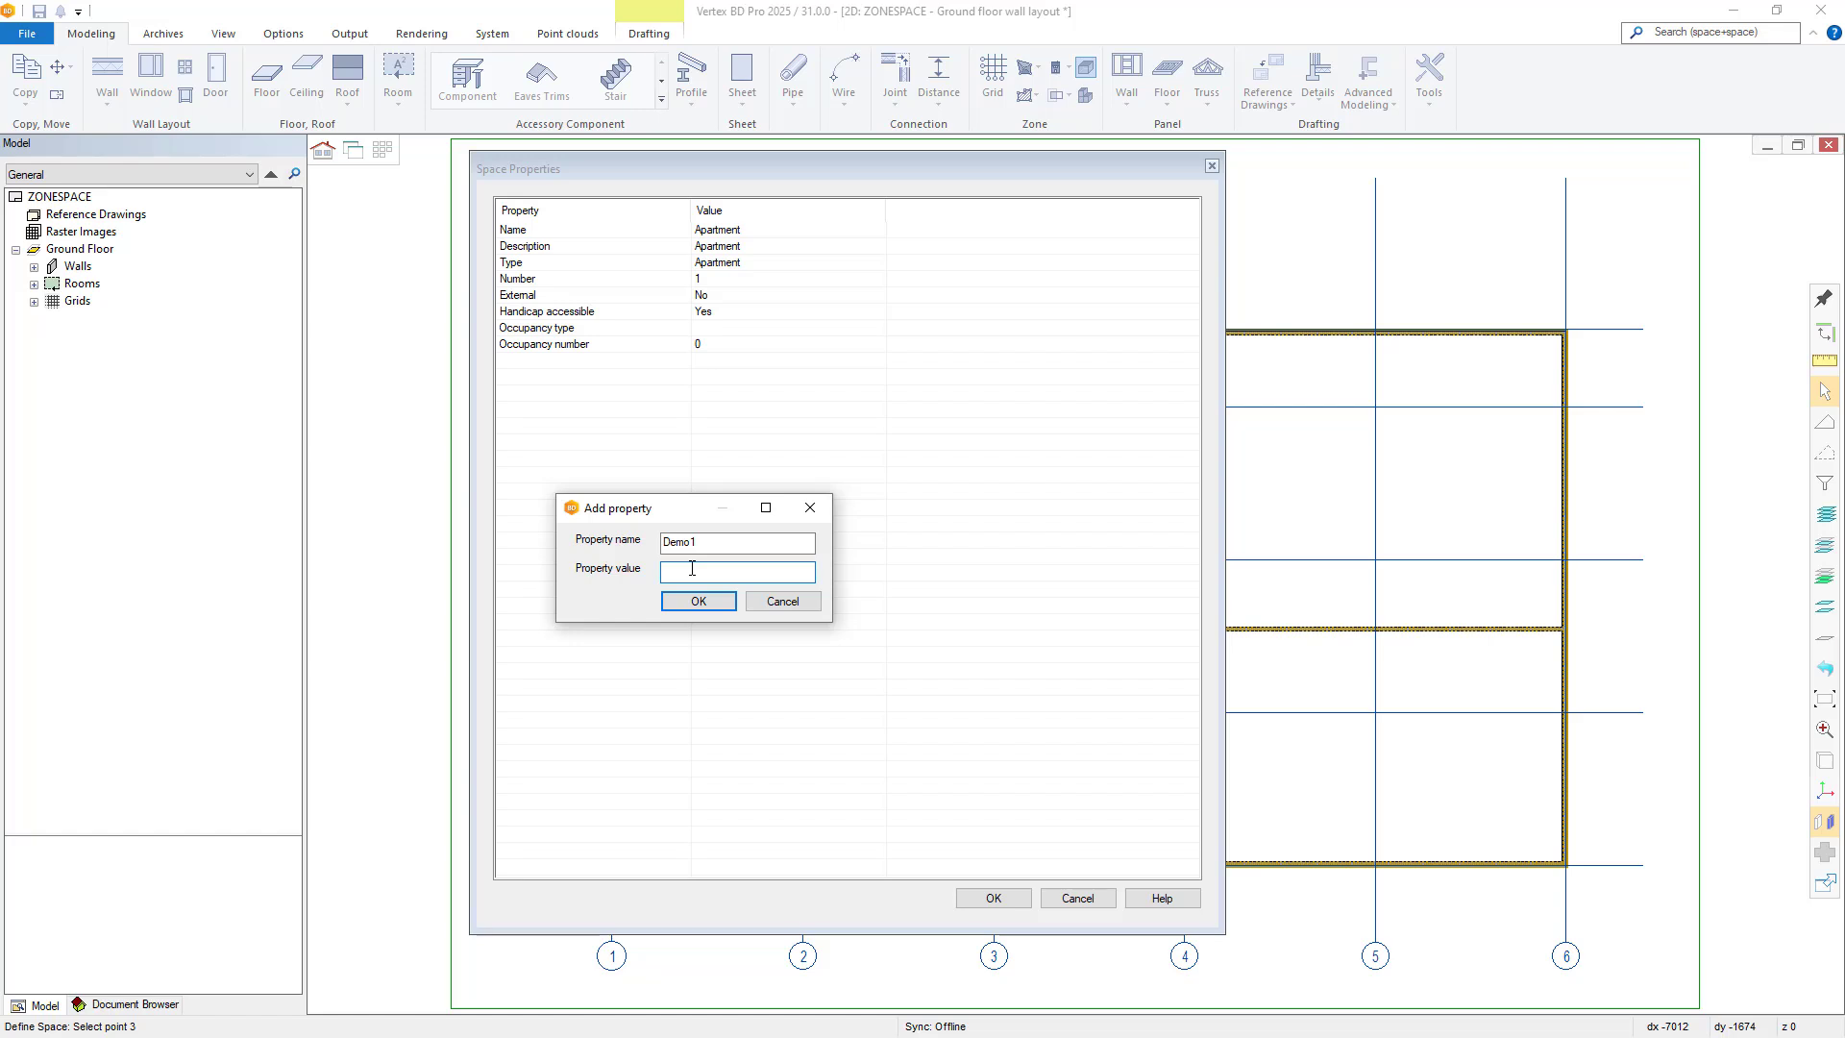
click(693, 595)
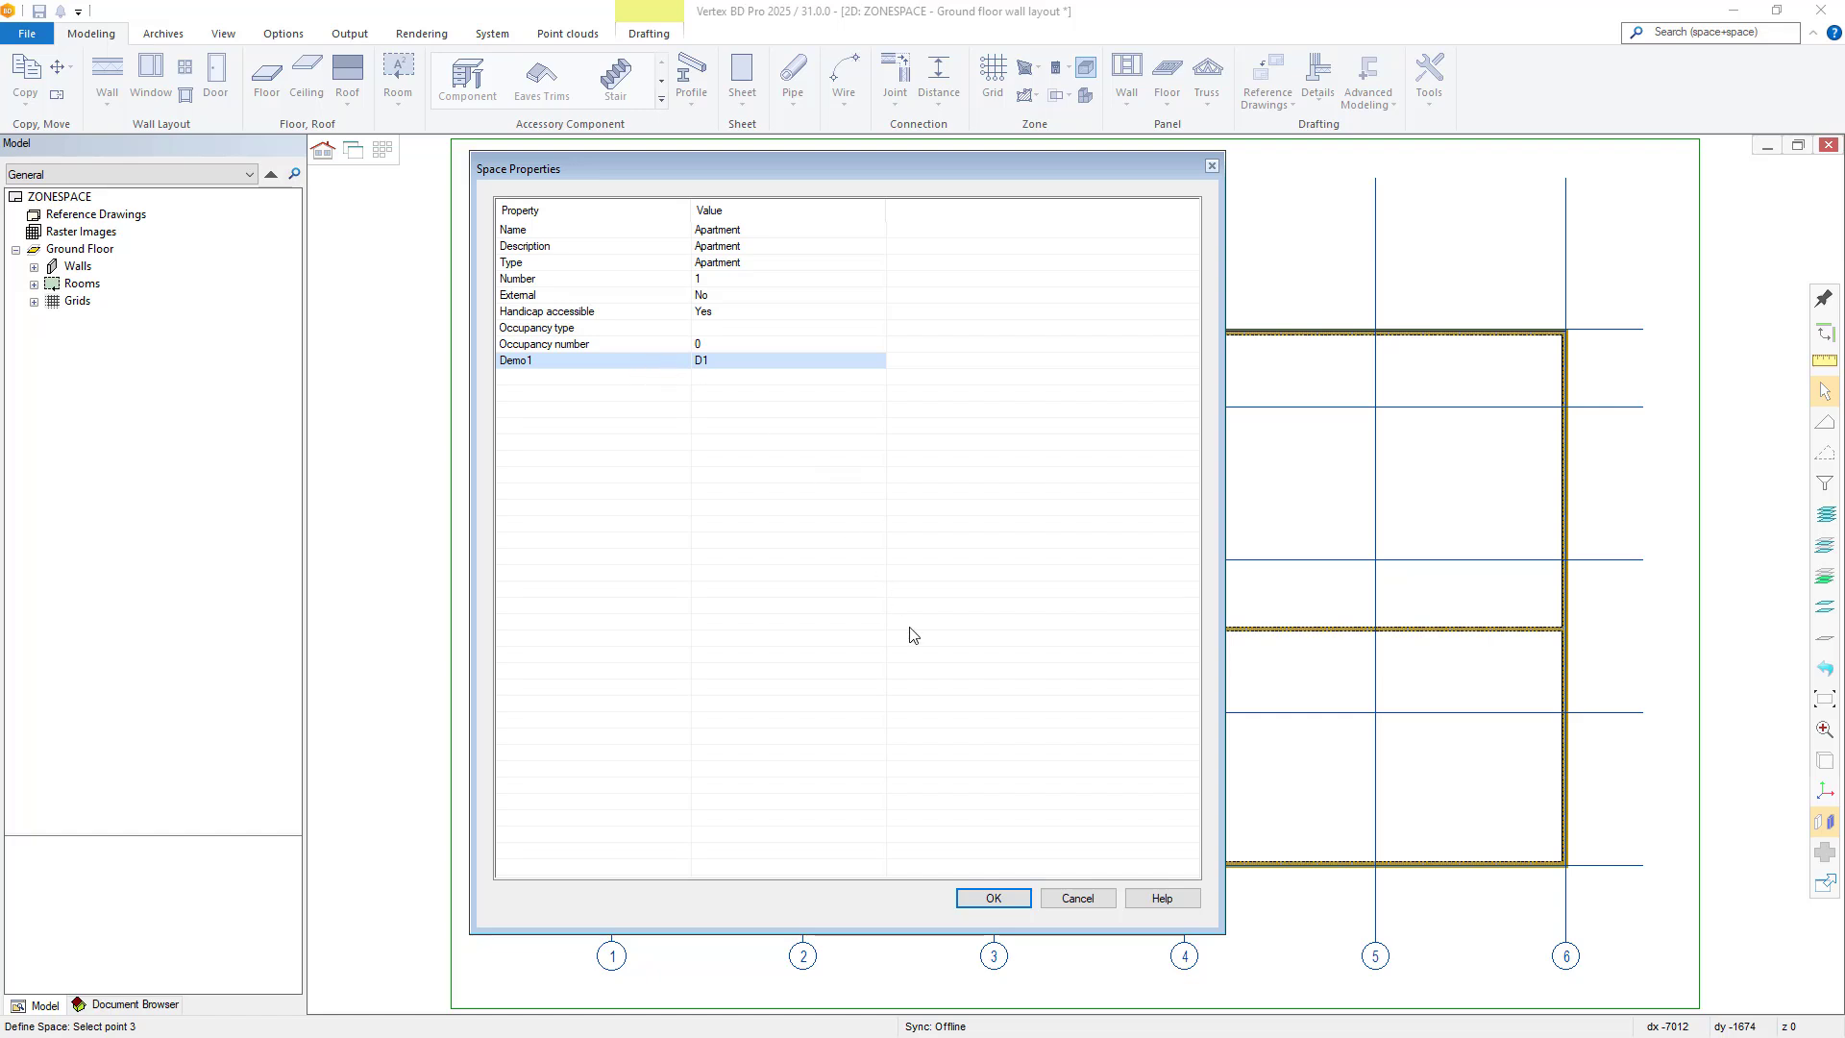
click(992, 898)
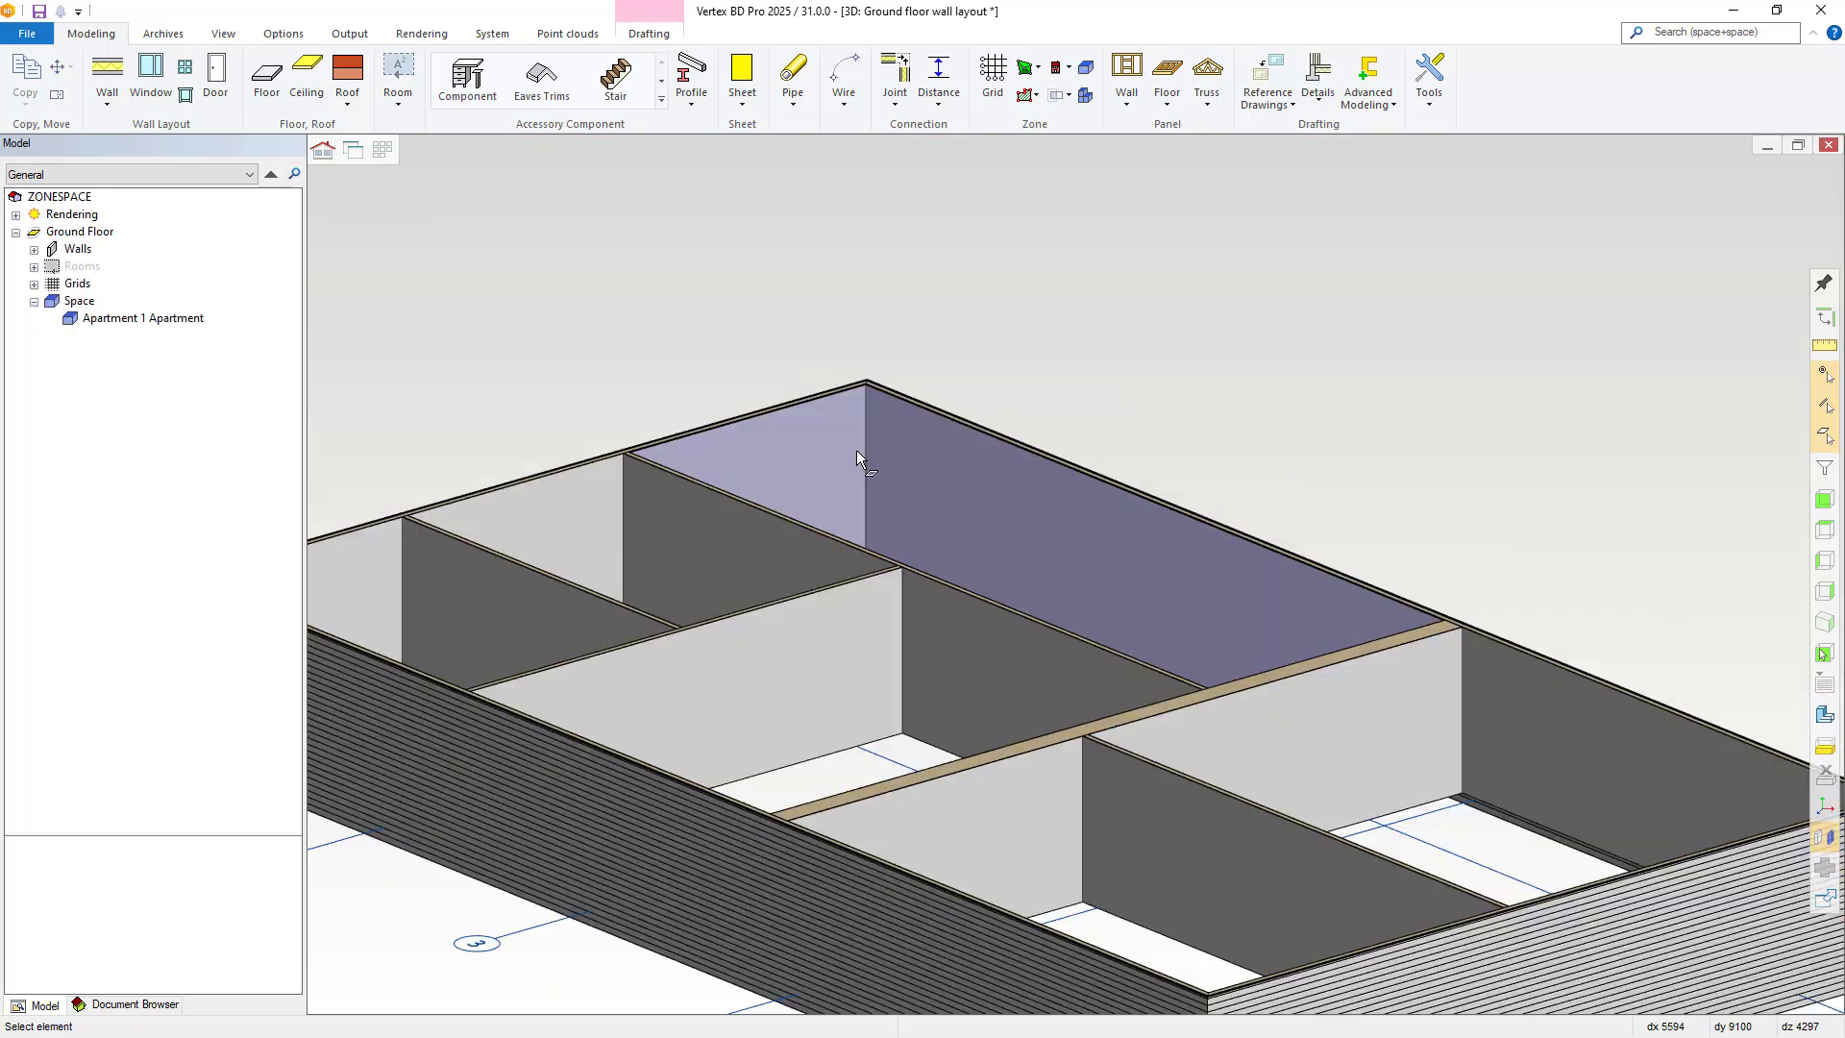
click(856, 449)
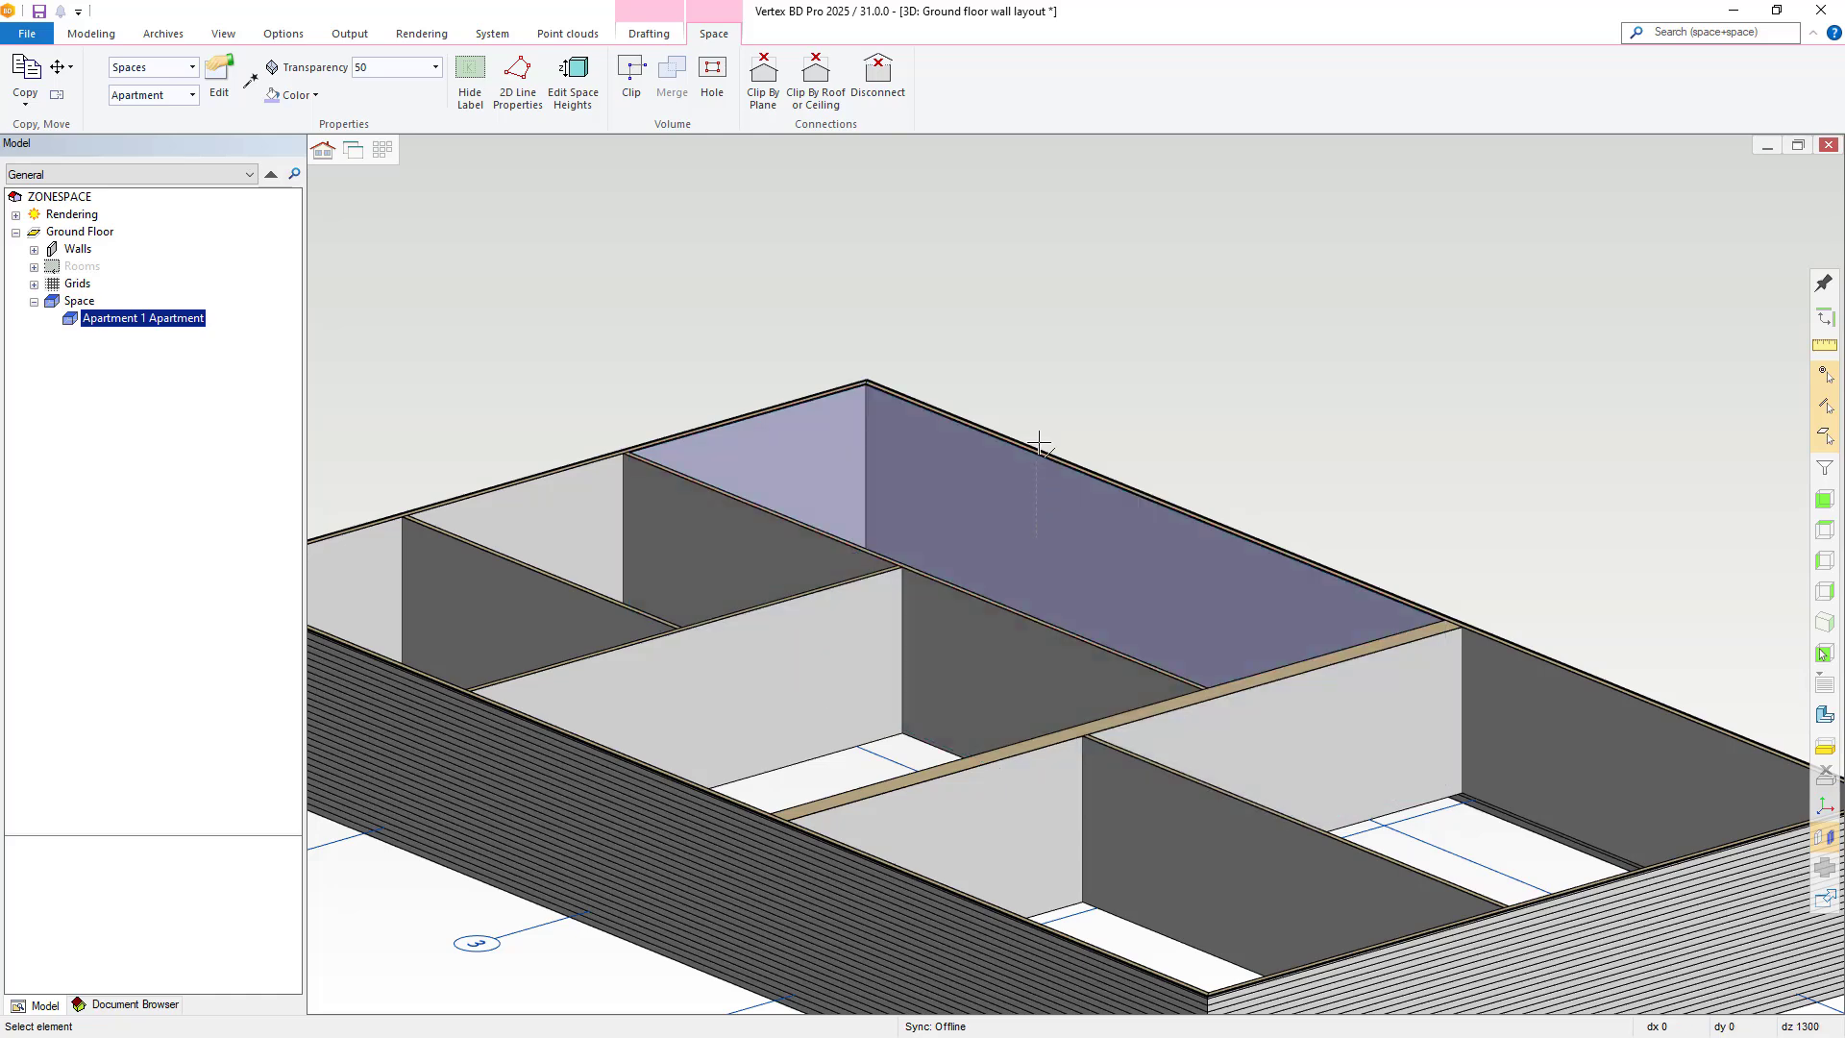
click(745, 413)
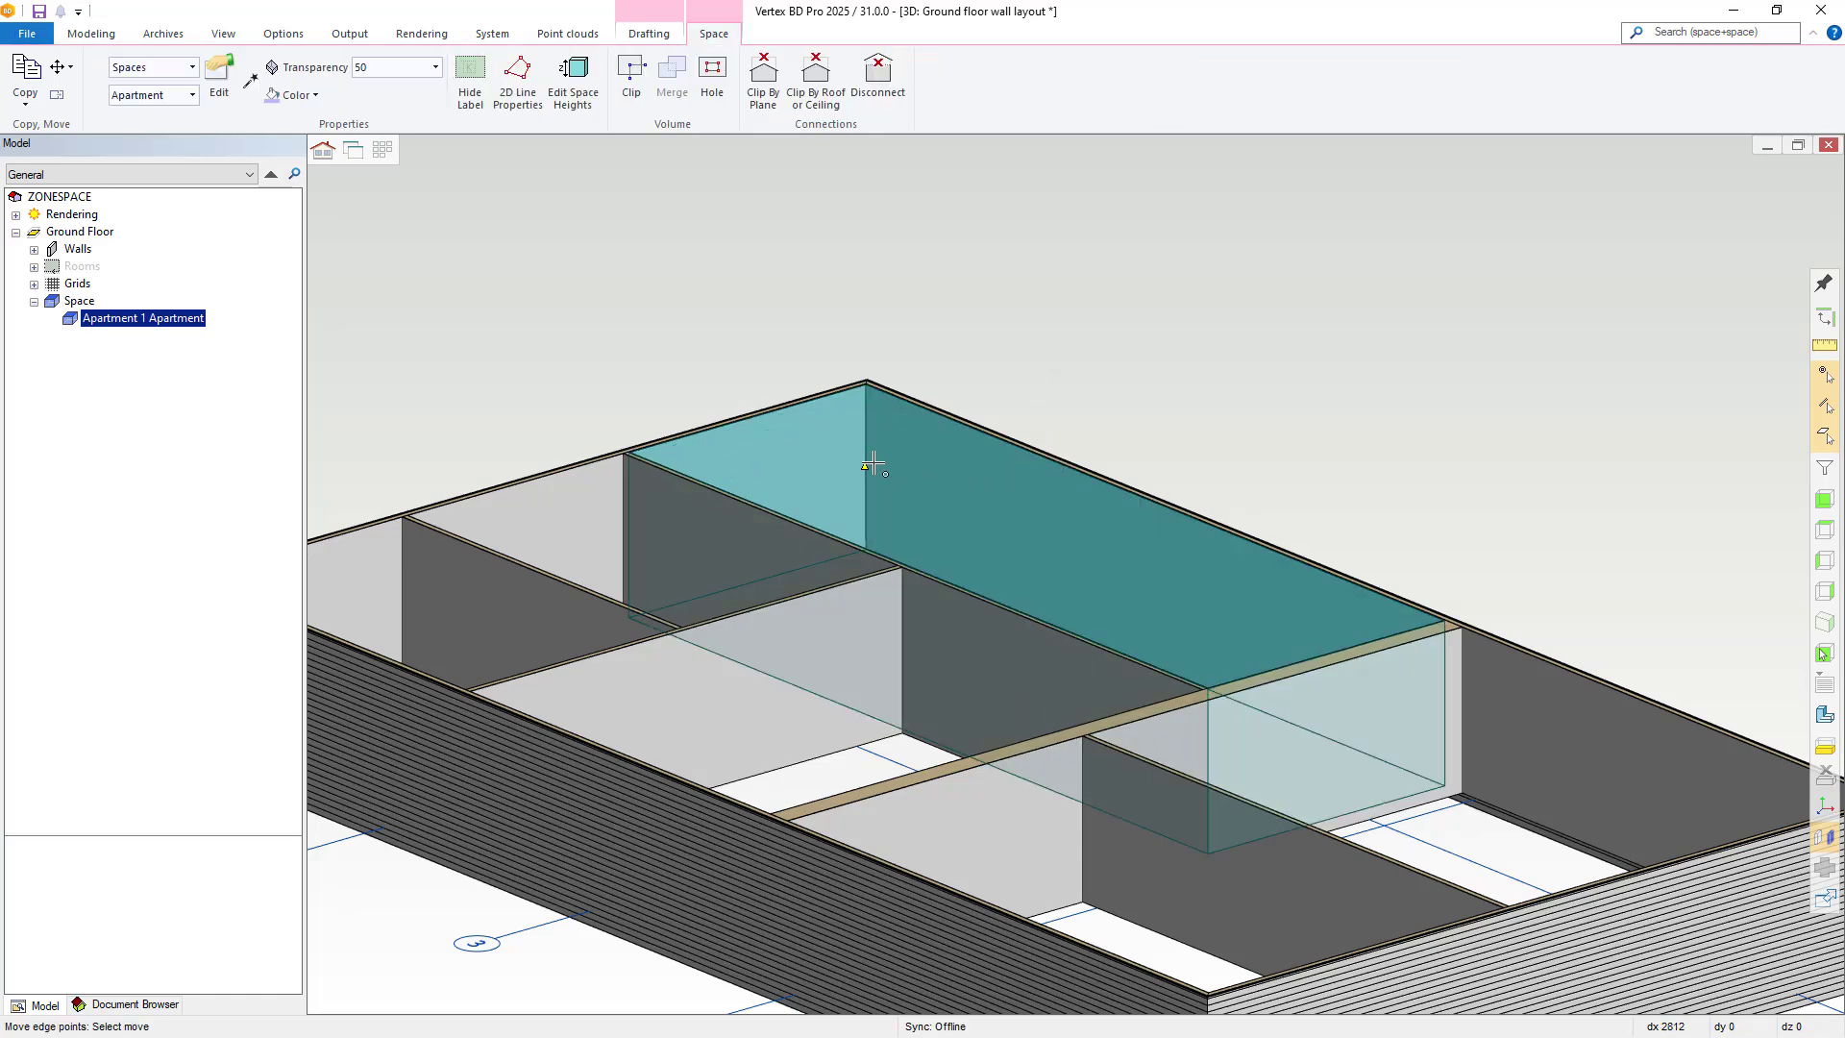
key(Escape)
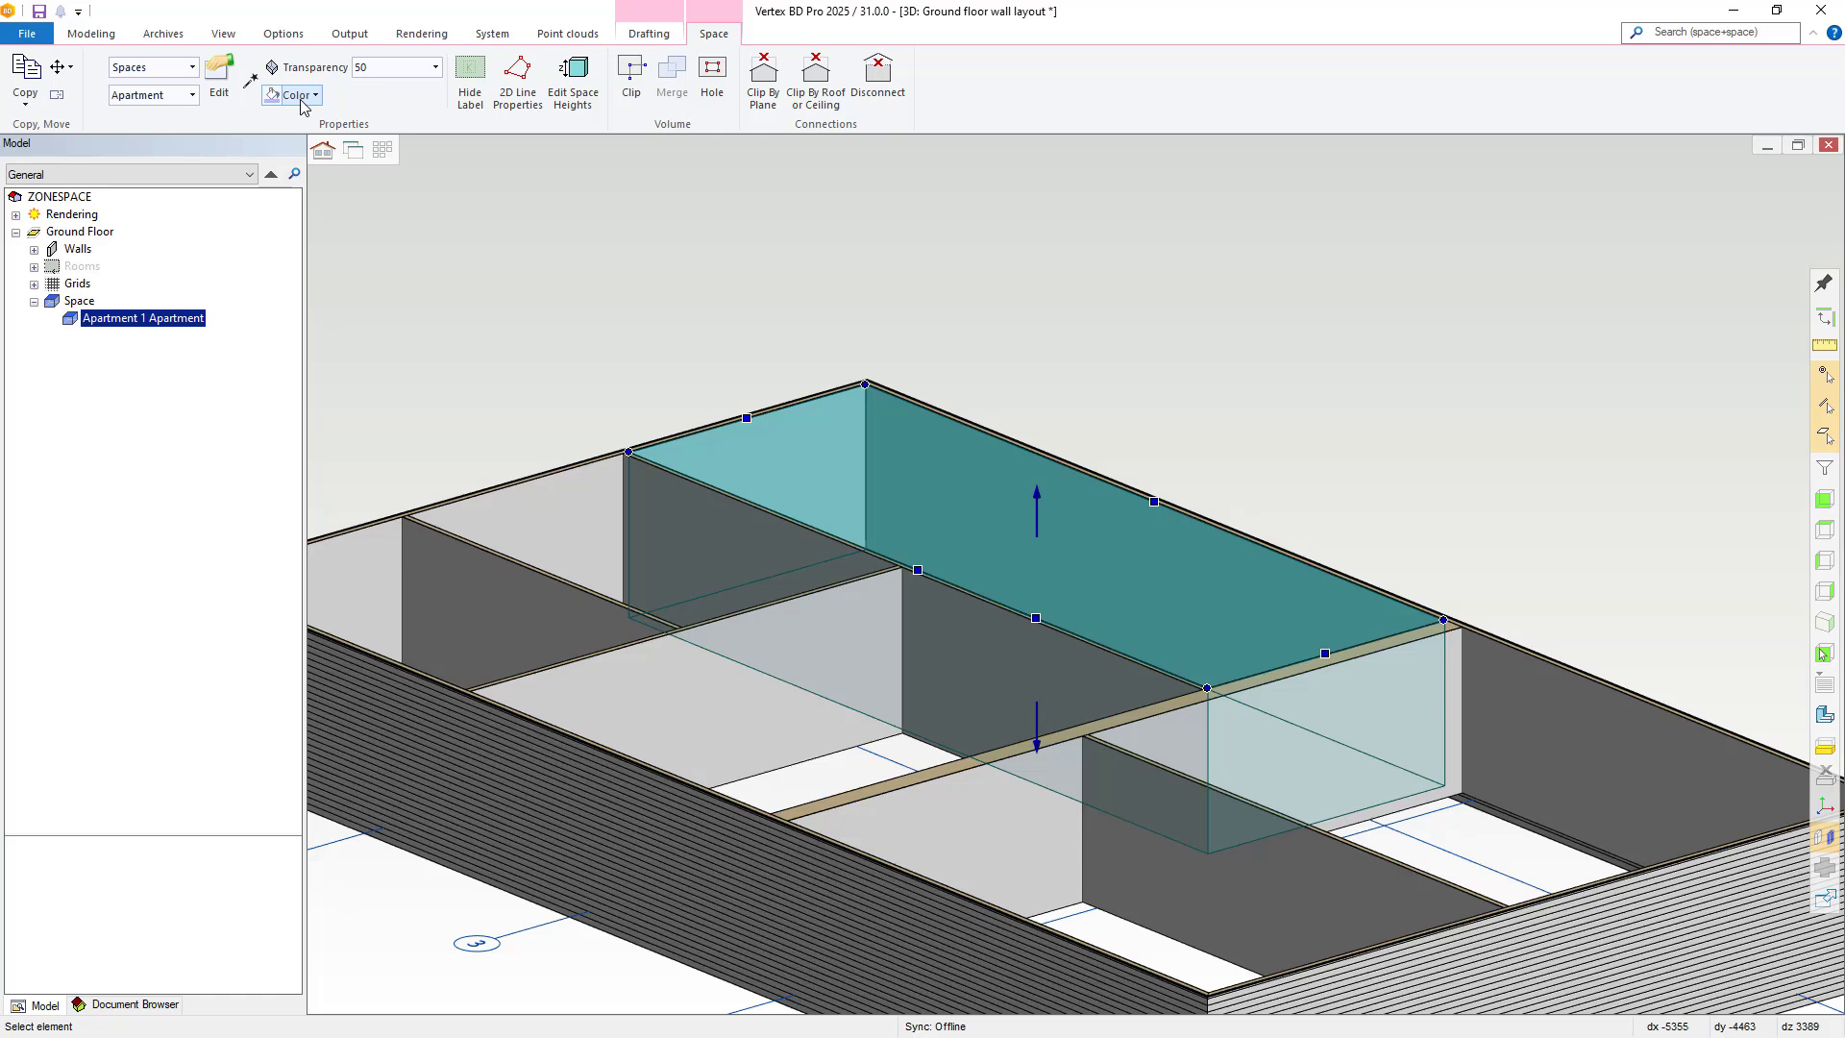
click(1042, 435)
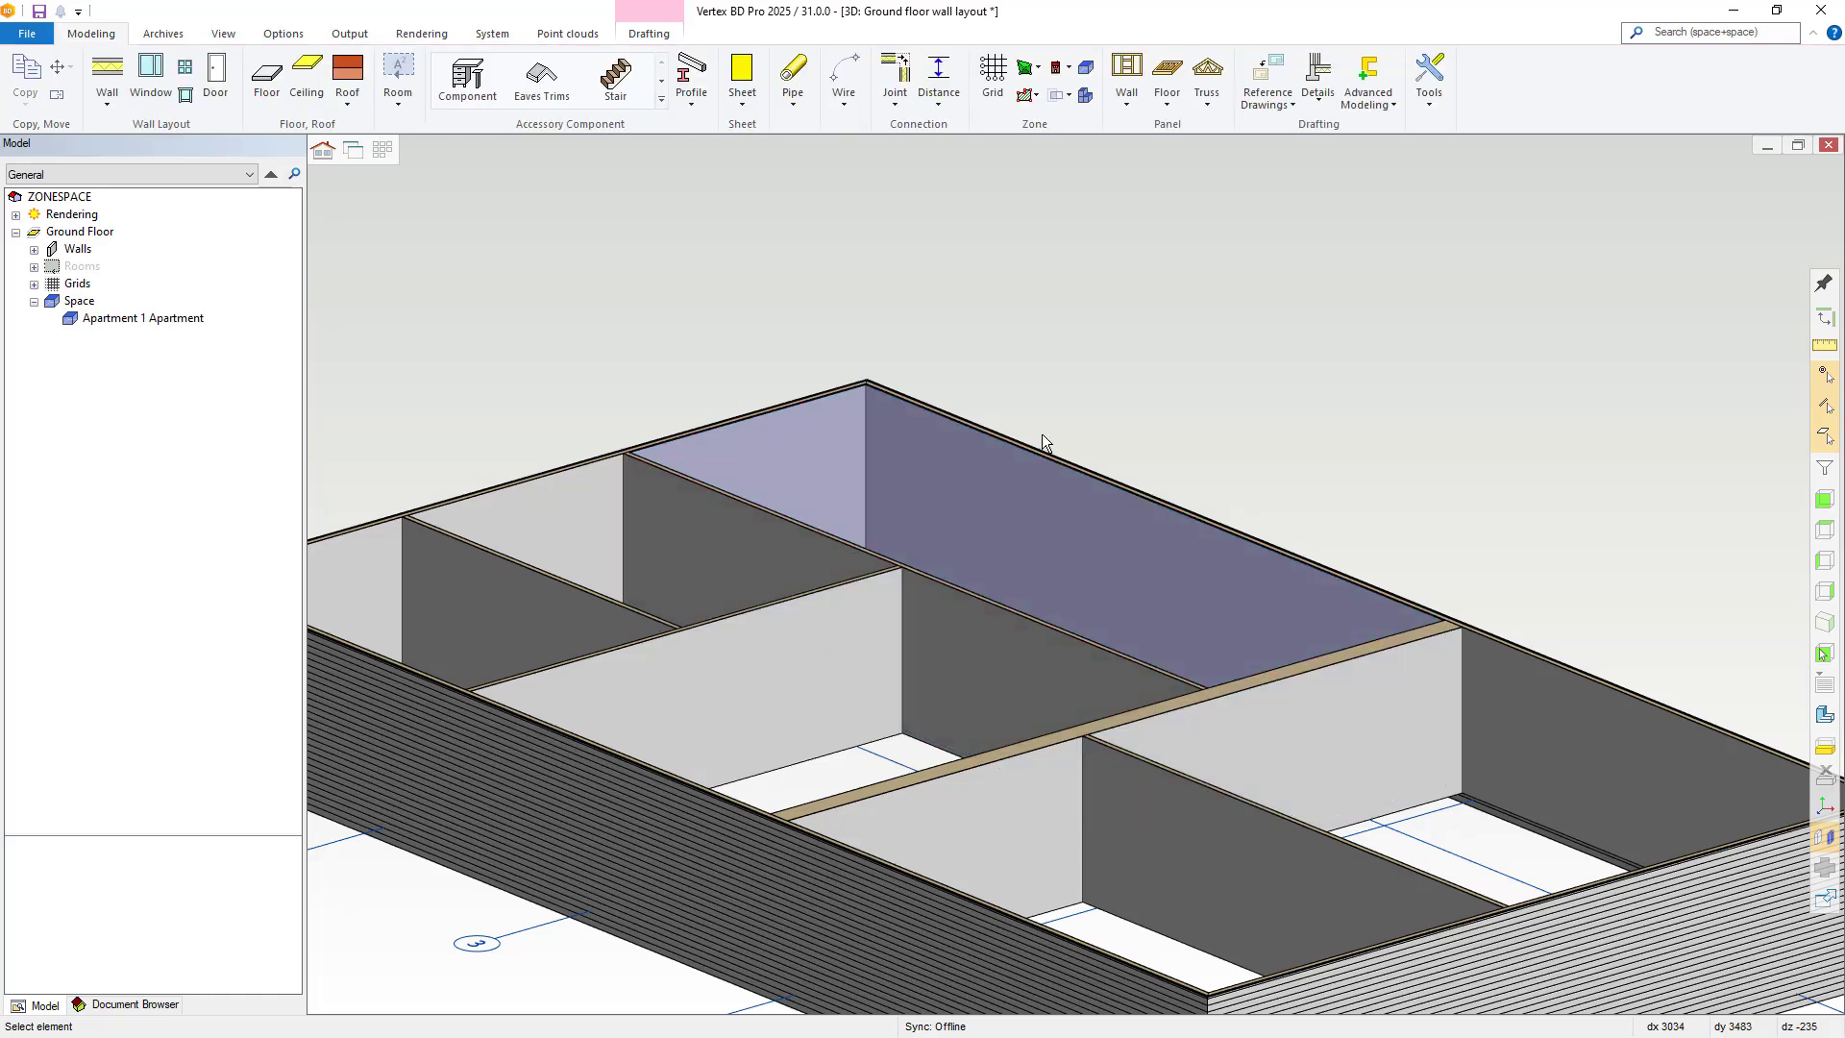
- In the 2D ground floor layout, separate the overlapping Apartment and Room labels by moving one of them down
key(ctrl+Tab)
scroll(926, 429, up, 3)
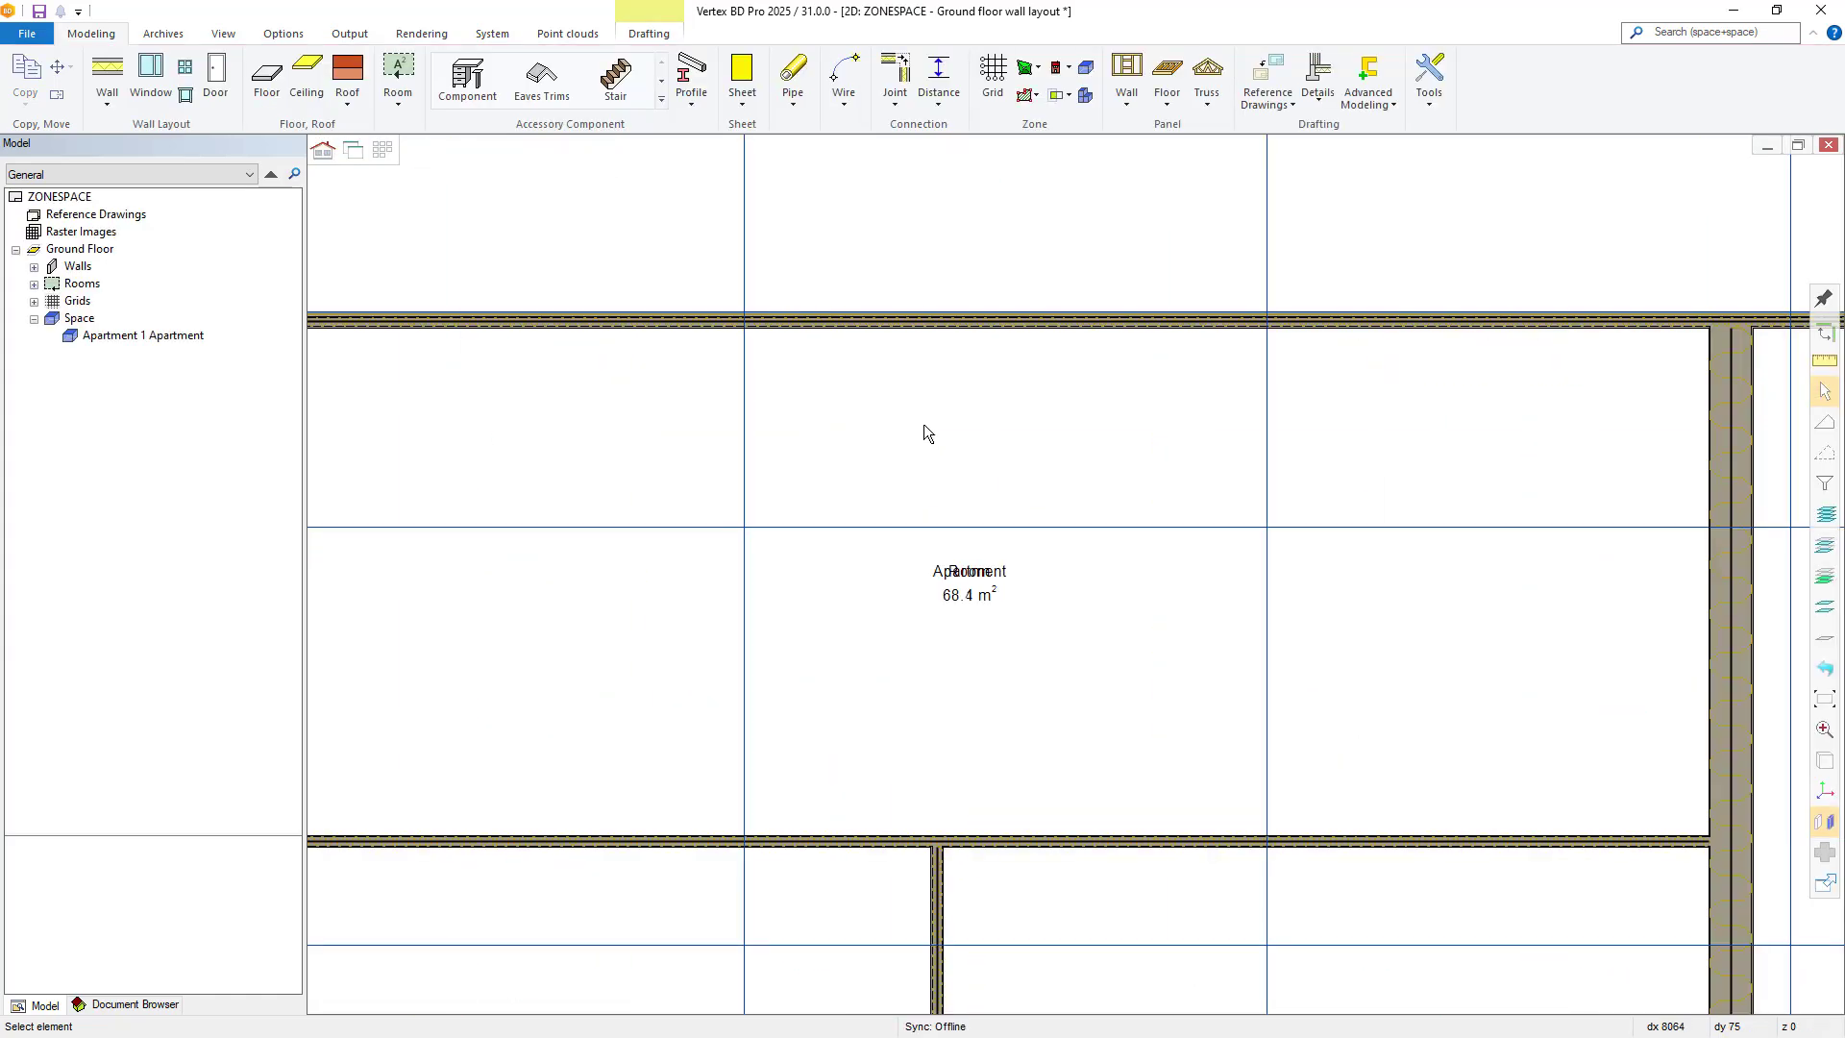
scroll(972, 584, up, 2)
scroll(1075, 568, up, 1)
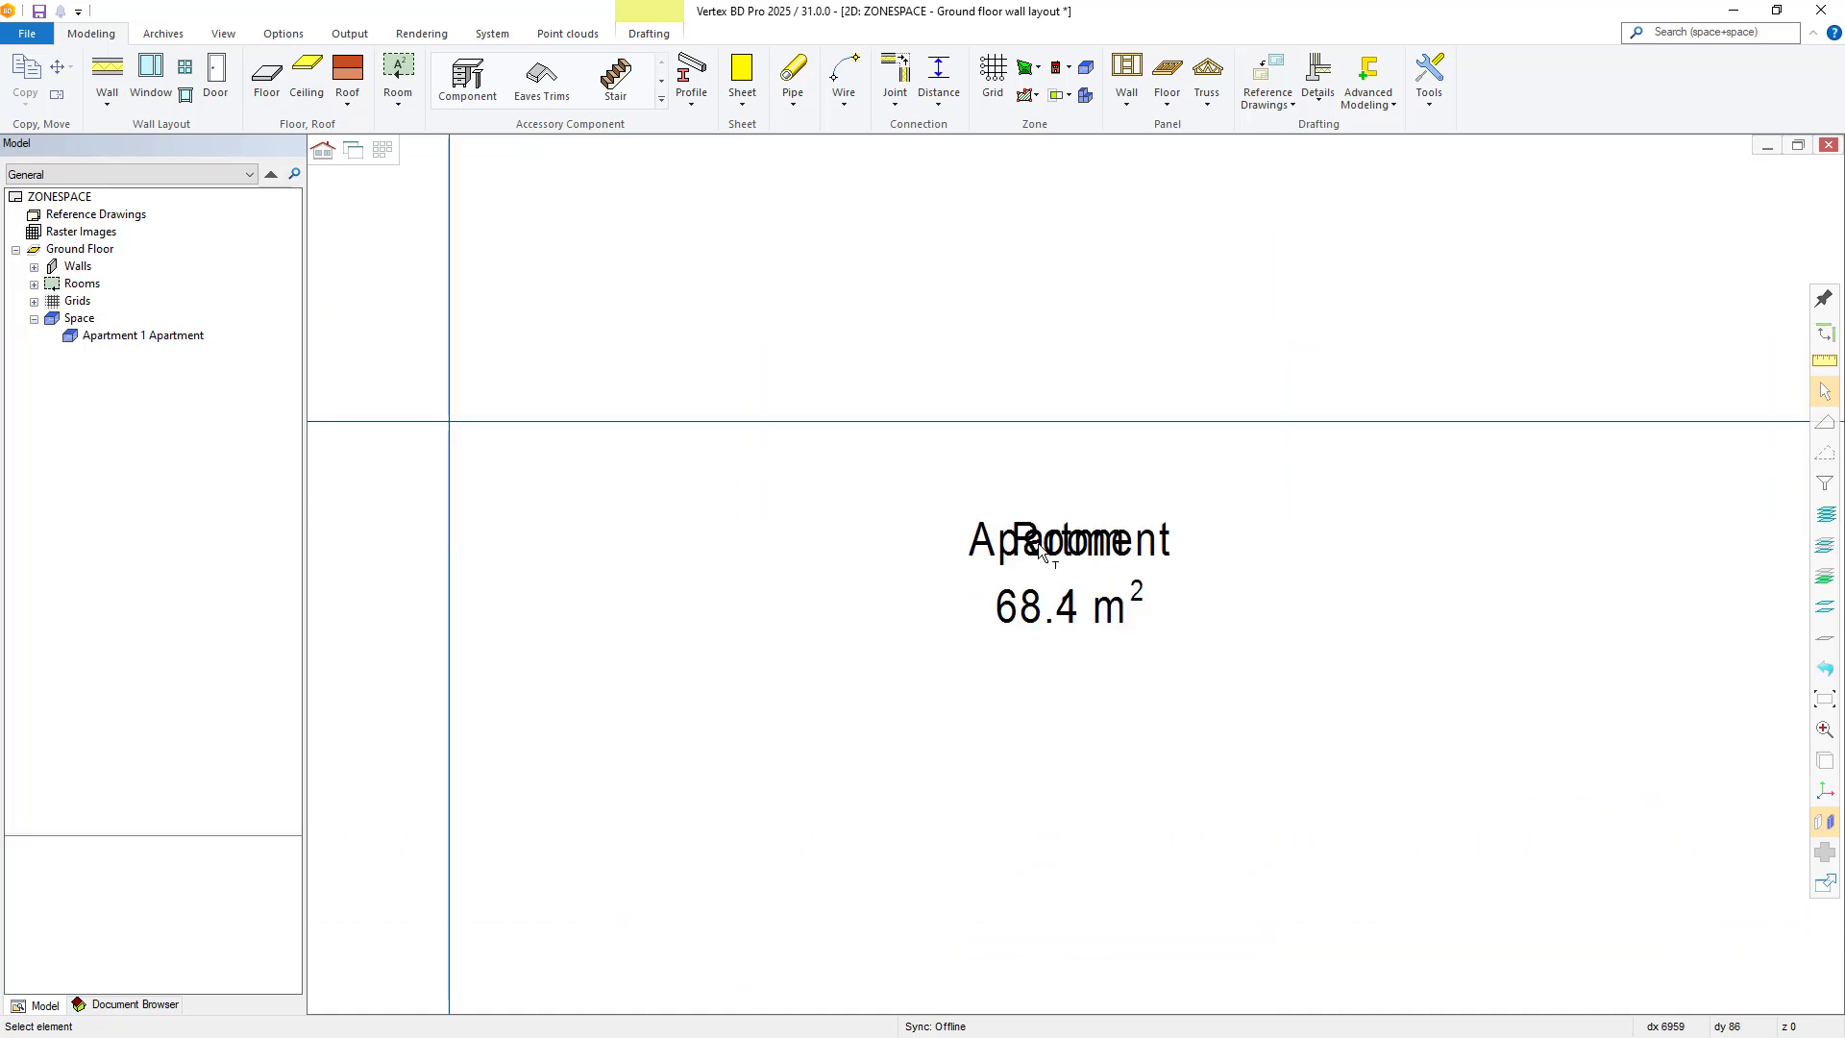
click(1061, 556)
drag(1067, 566, 1063, 677)
click(1172, 582)
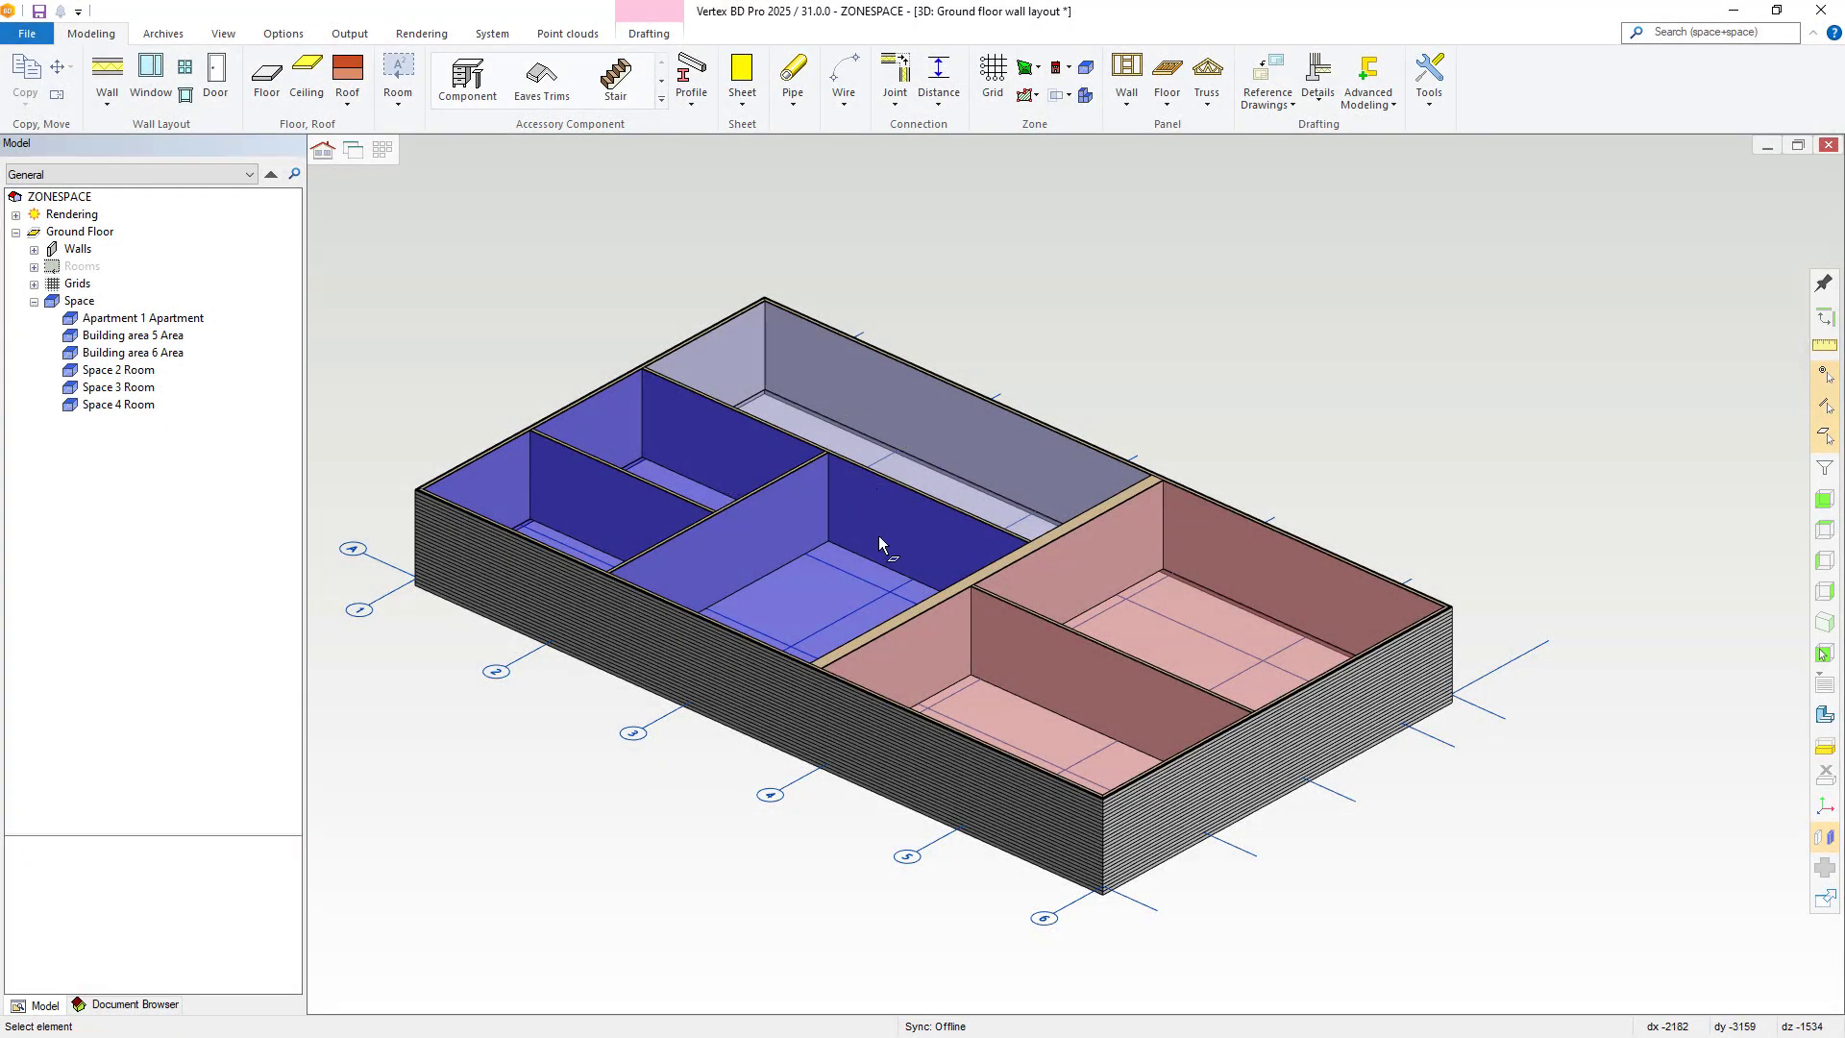
- Check the properties of the Apartment 1 space in the 3D model and change its color to orange
double_click(921, 429)
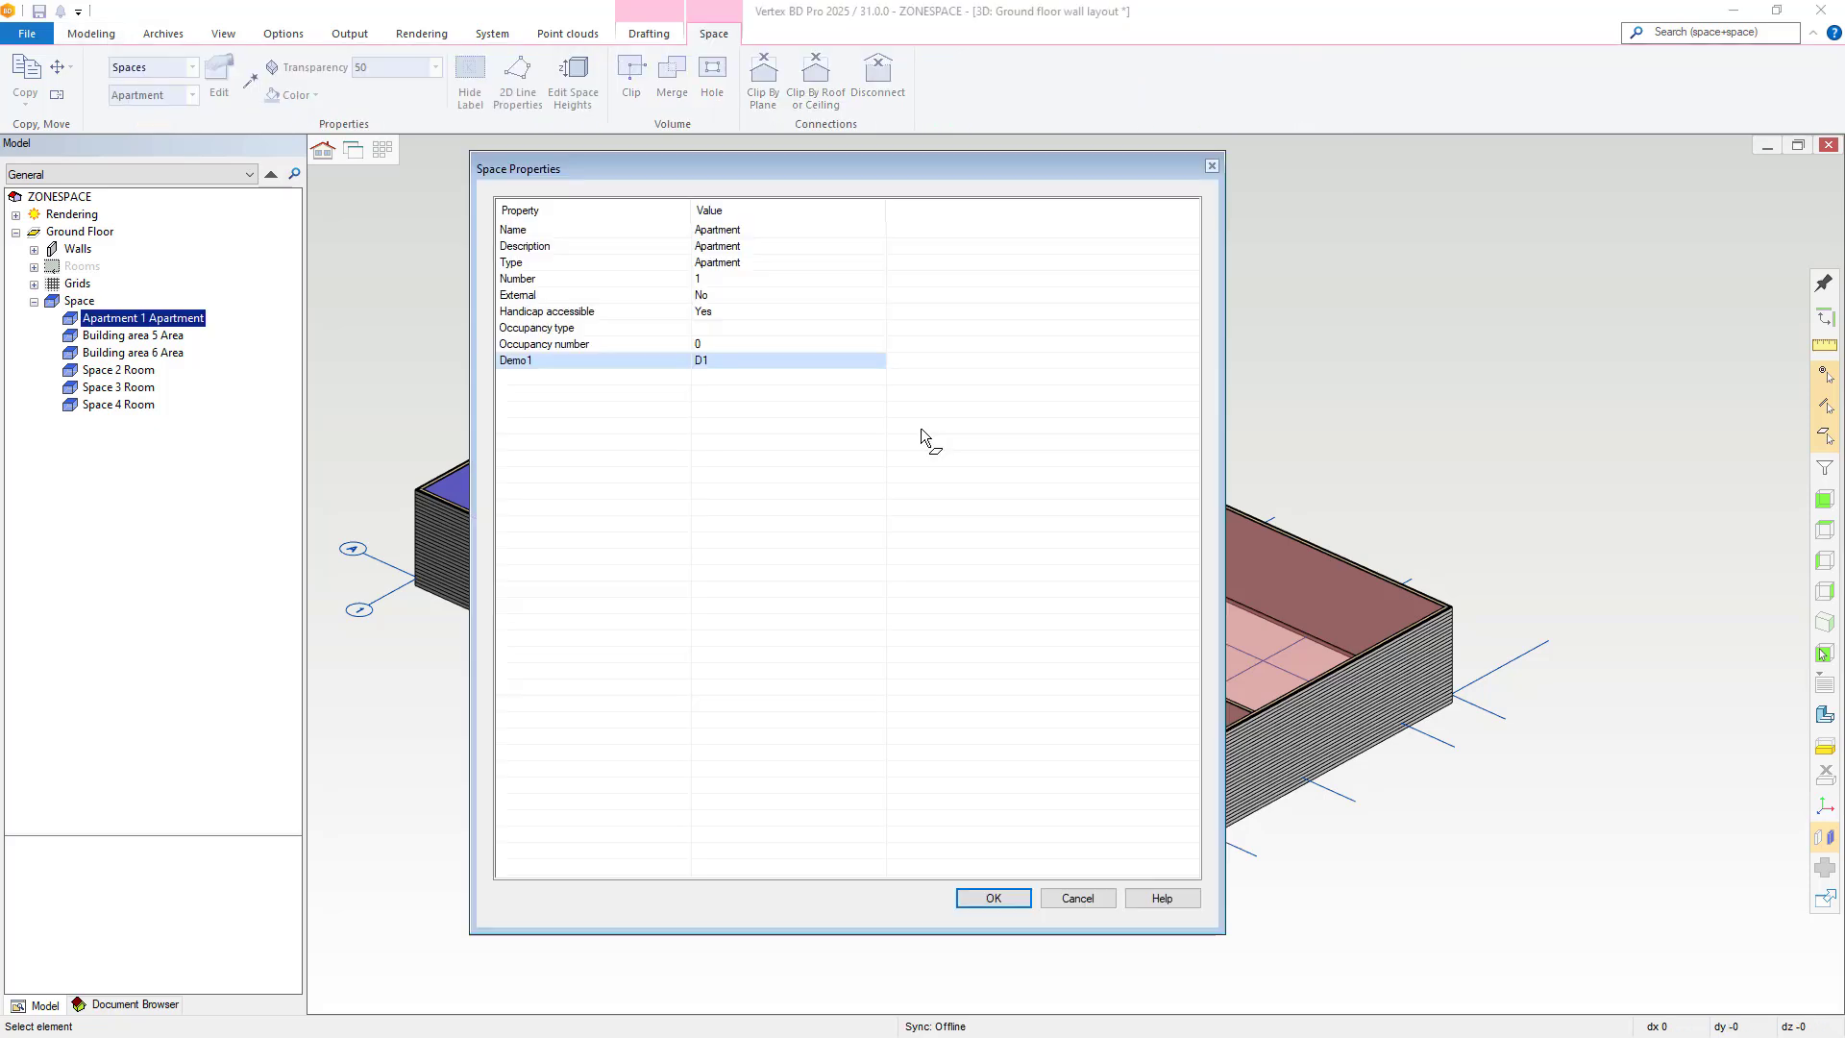
click(1024, 896)
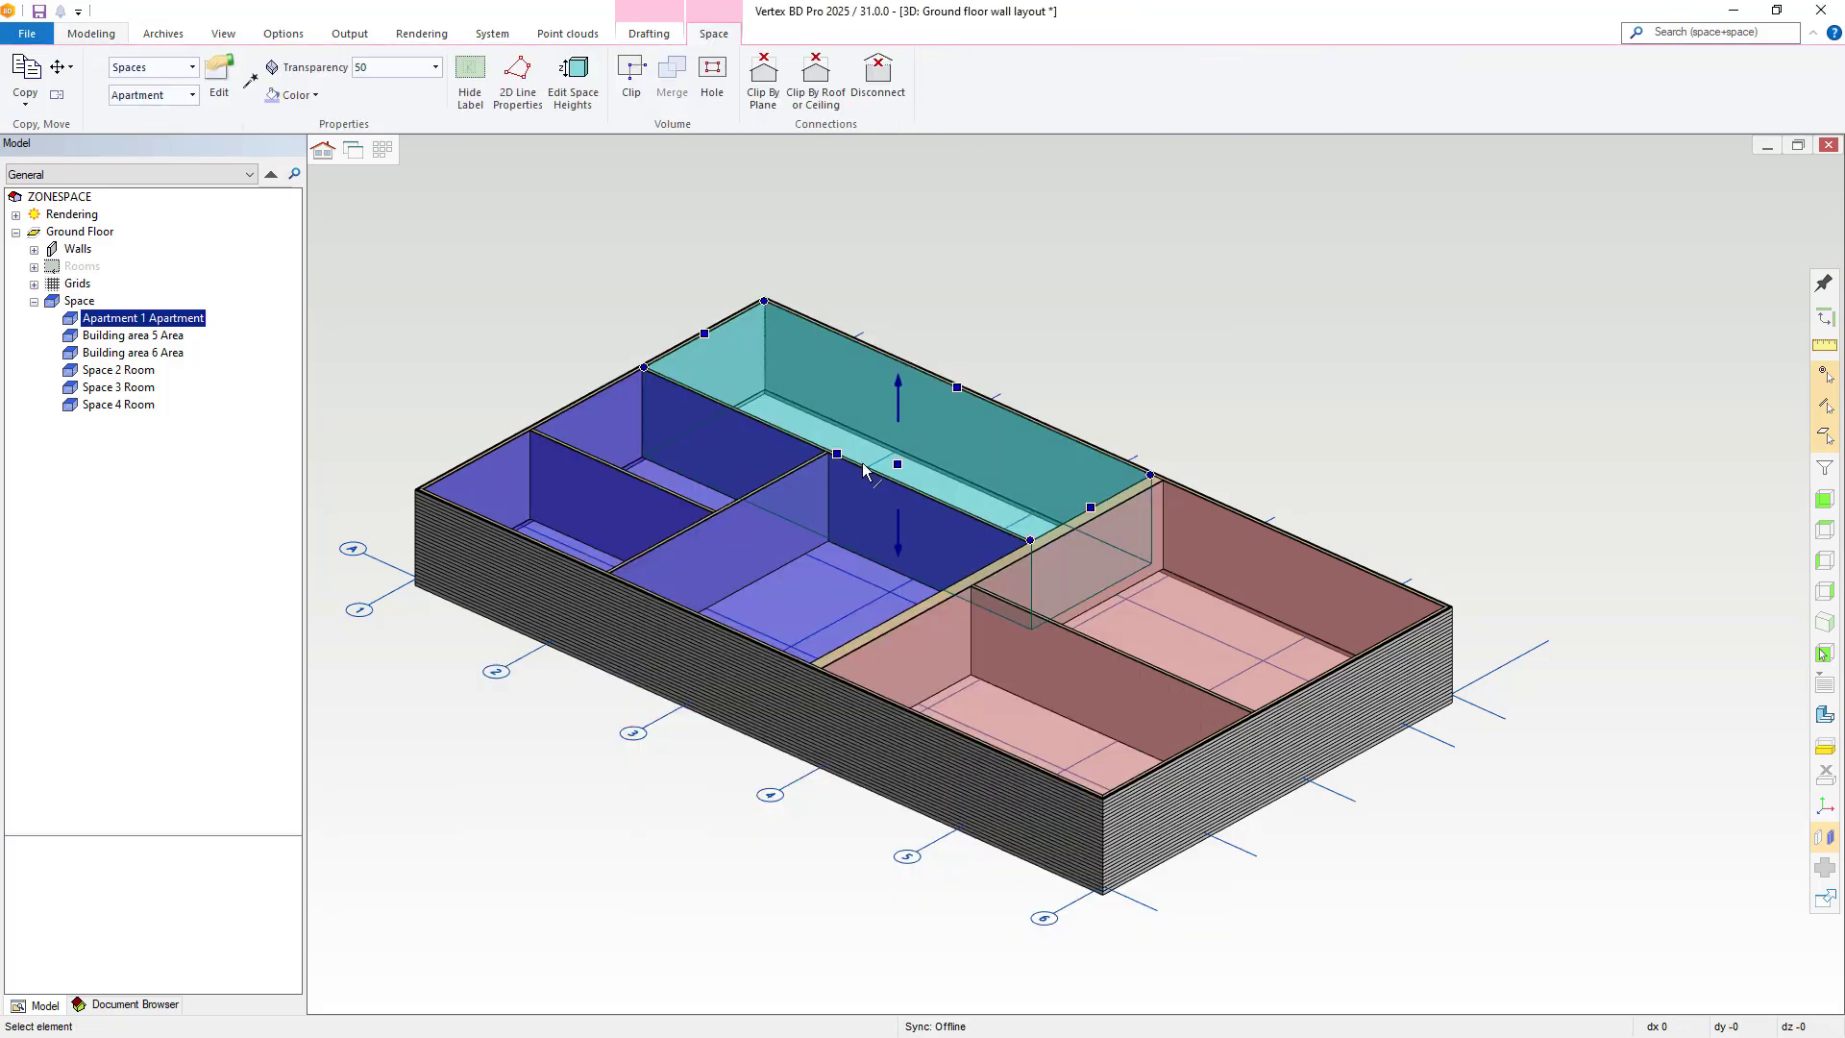
click(315, 94)
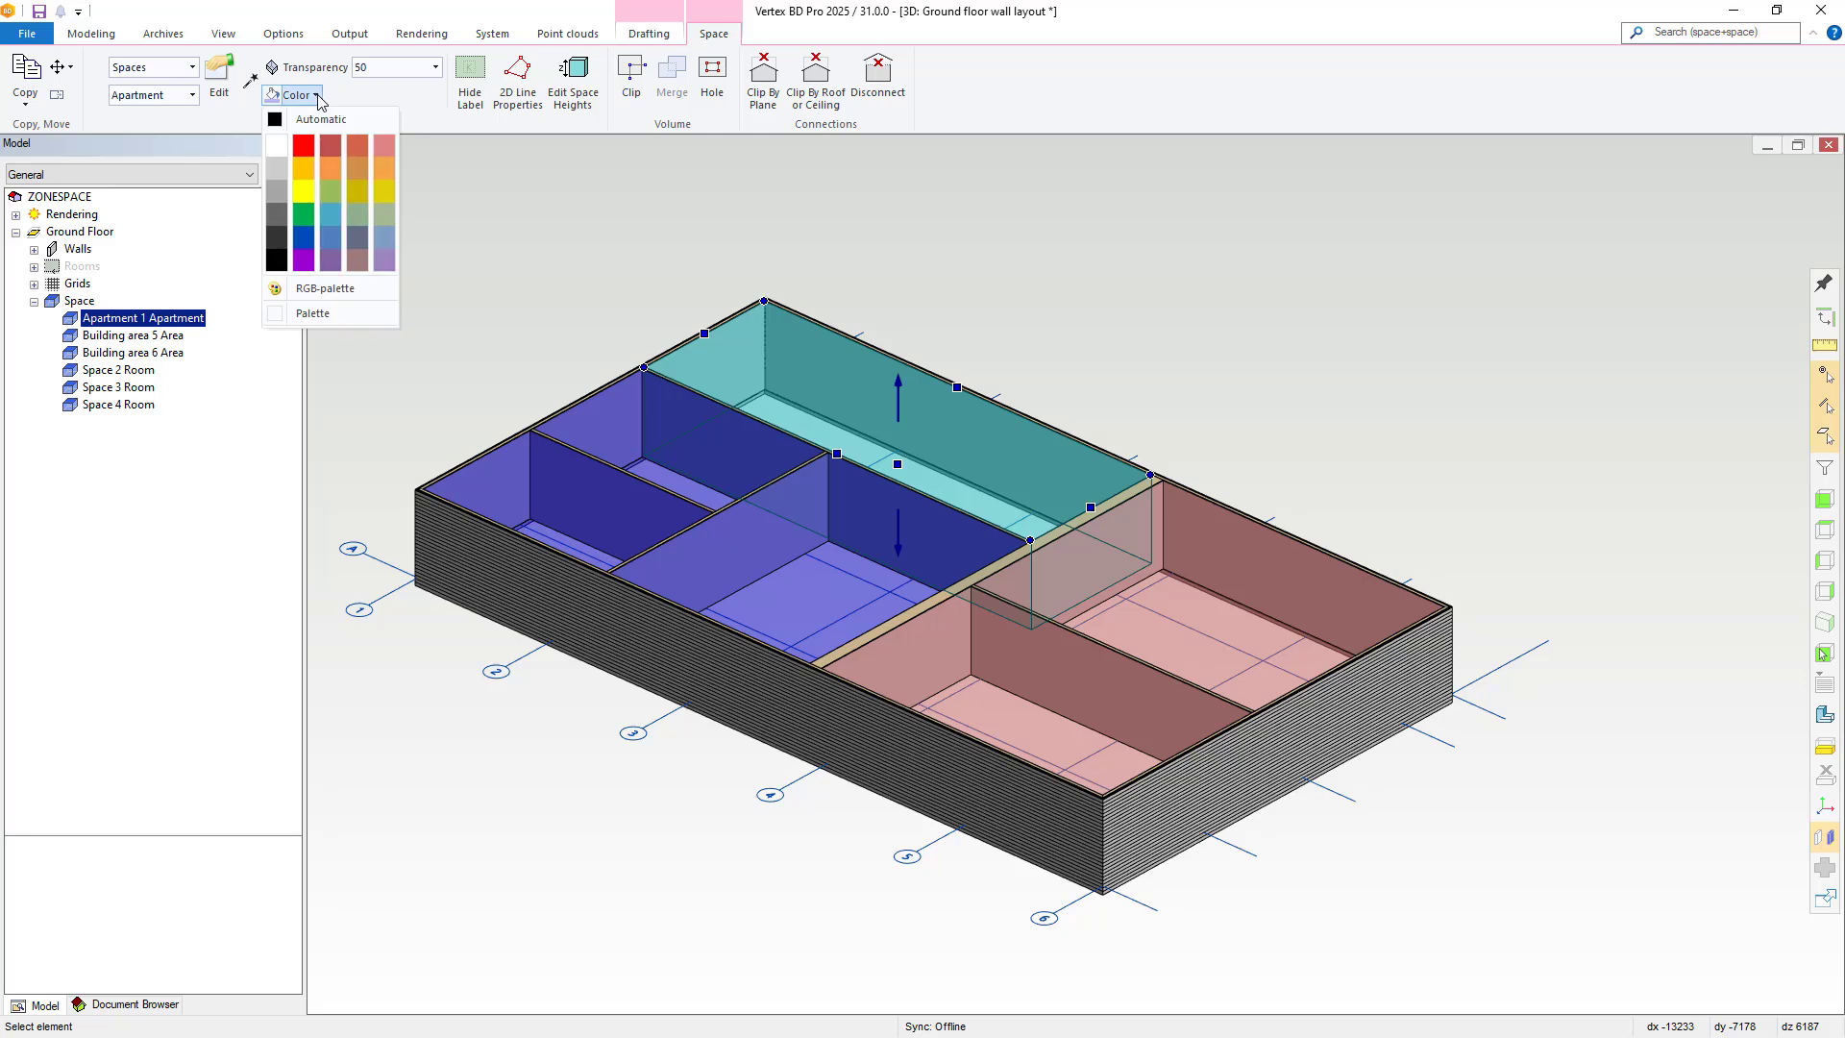
click(310, 168)
click(936, 275)
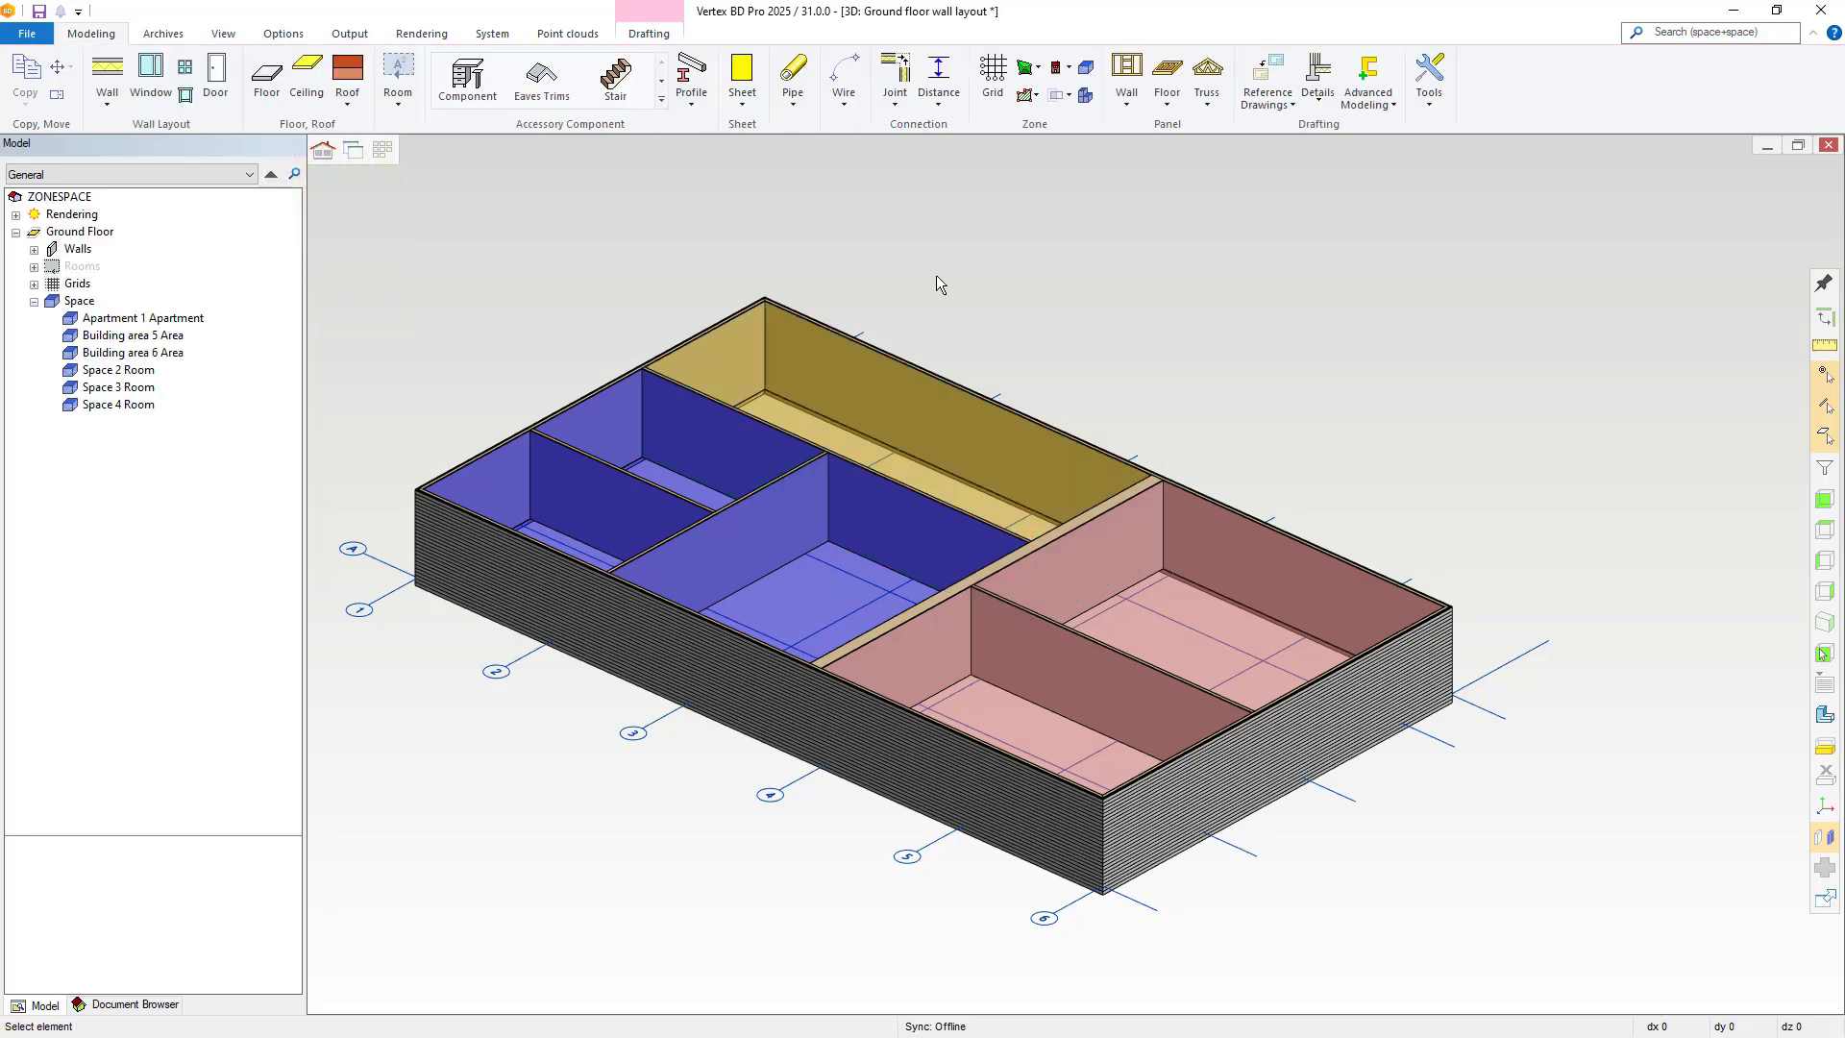
- Highlight each Ground Floor space in turn, from Apartment 1 to Space 4 Room, and save the model
click(93, 320)
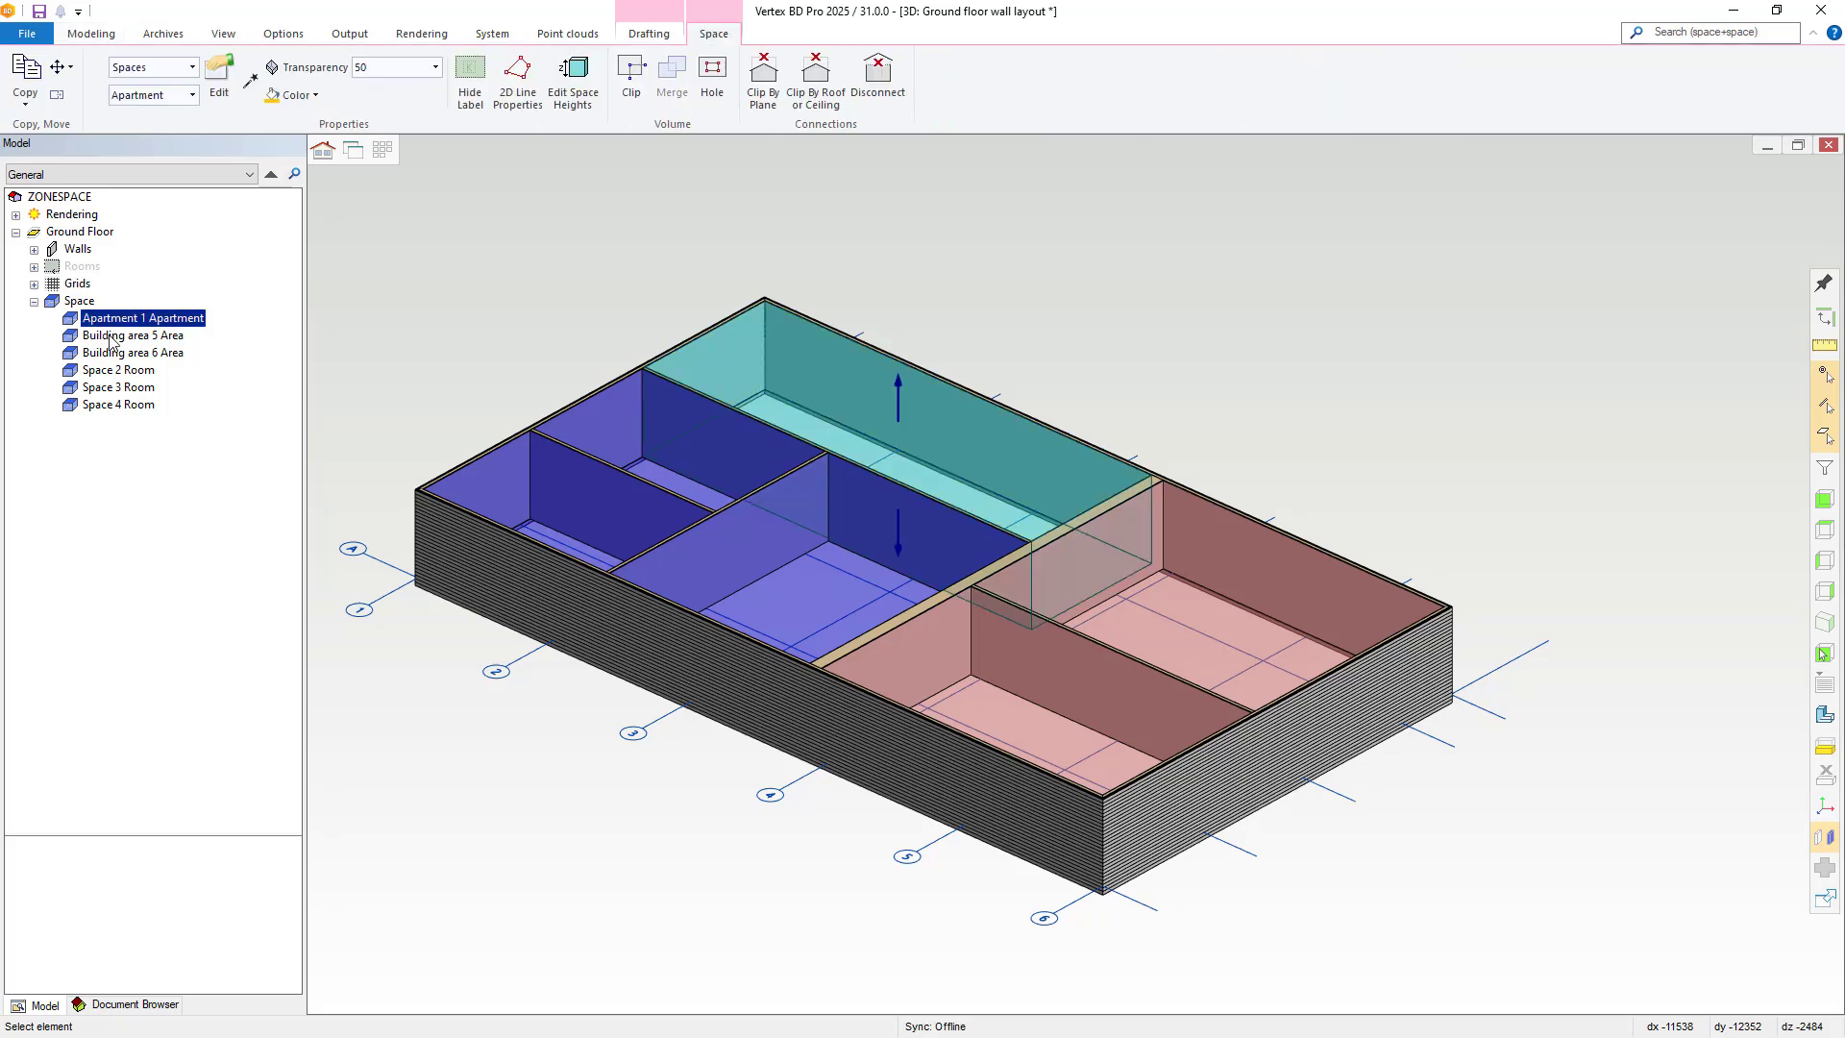
click(113, 337)
click(116, 353)
click(116, 370)
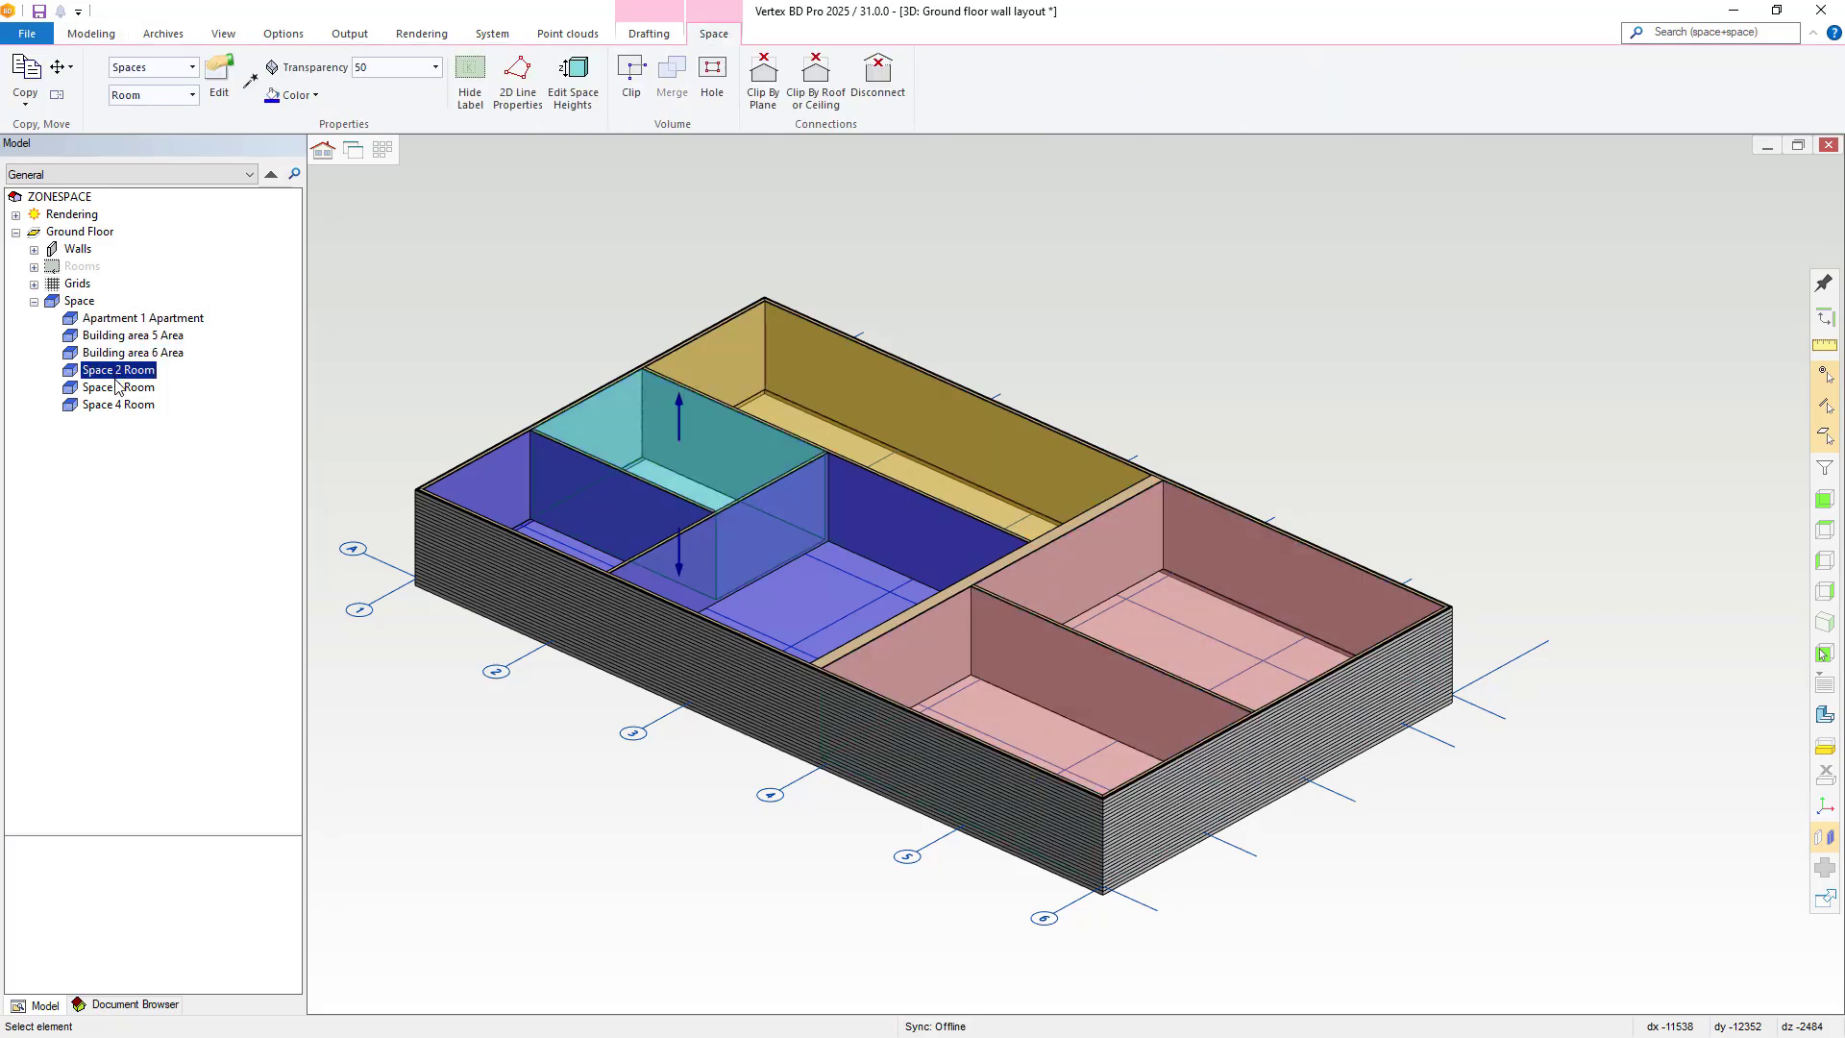
click(115, 387)
ctrl+click(116, 404)
click(487, 311)
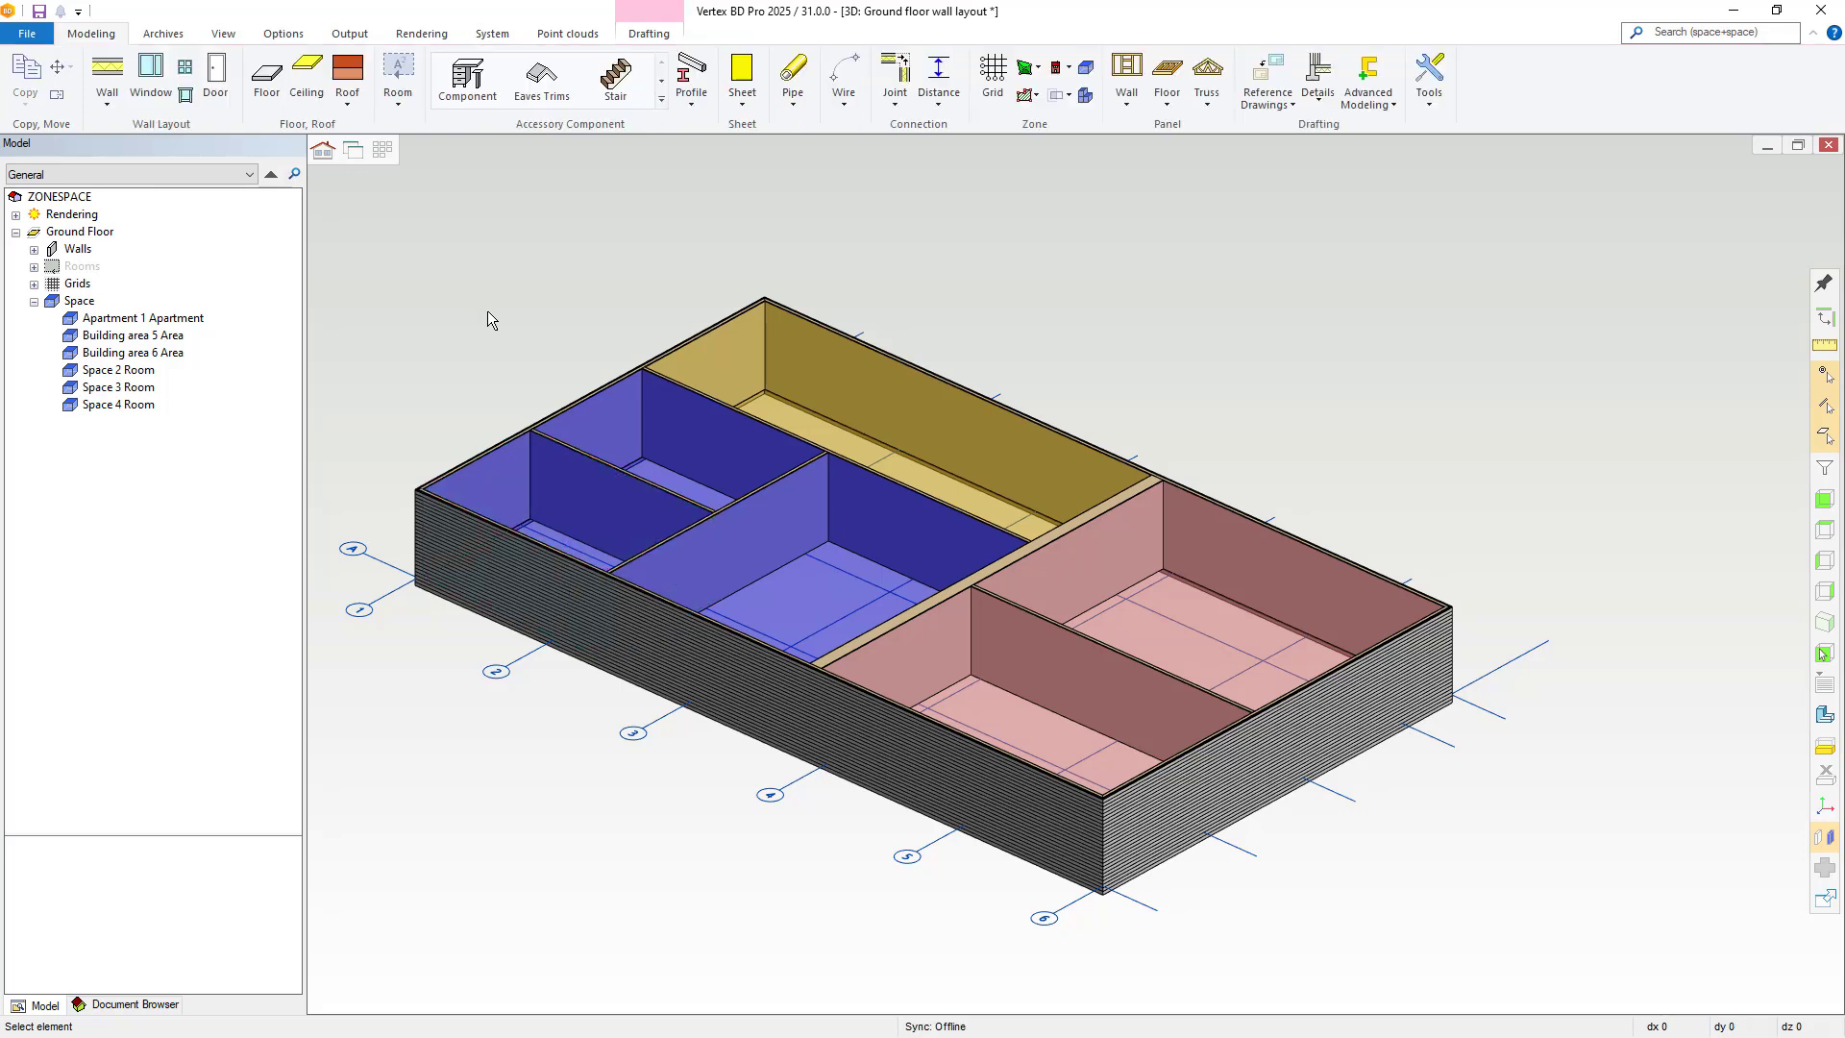
key(ctrl+s)
- Start defining a new zone of the FIRECOMPARTMENT type from the zone library
click(1084, 96)
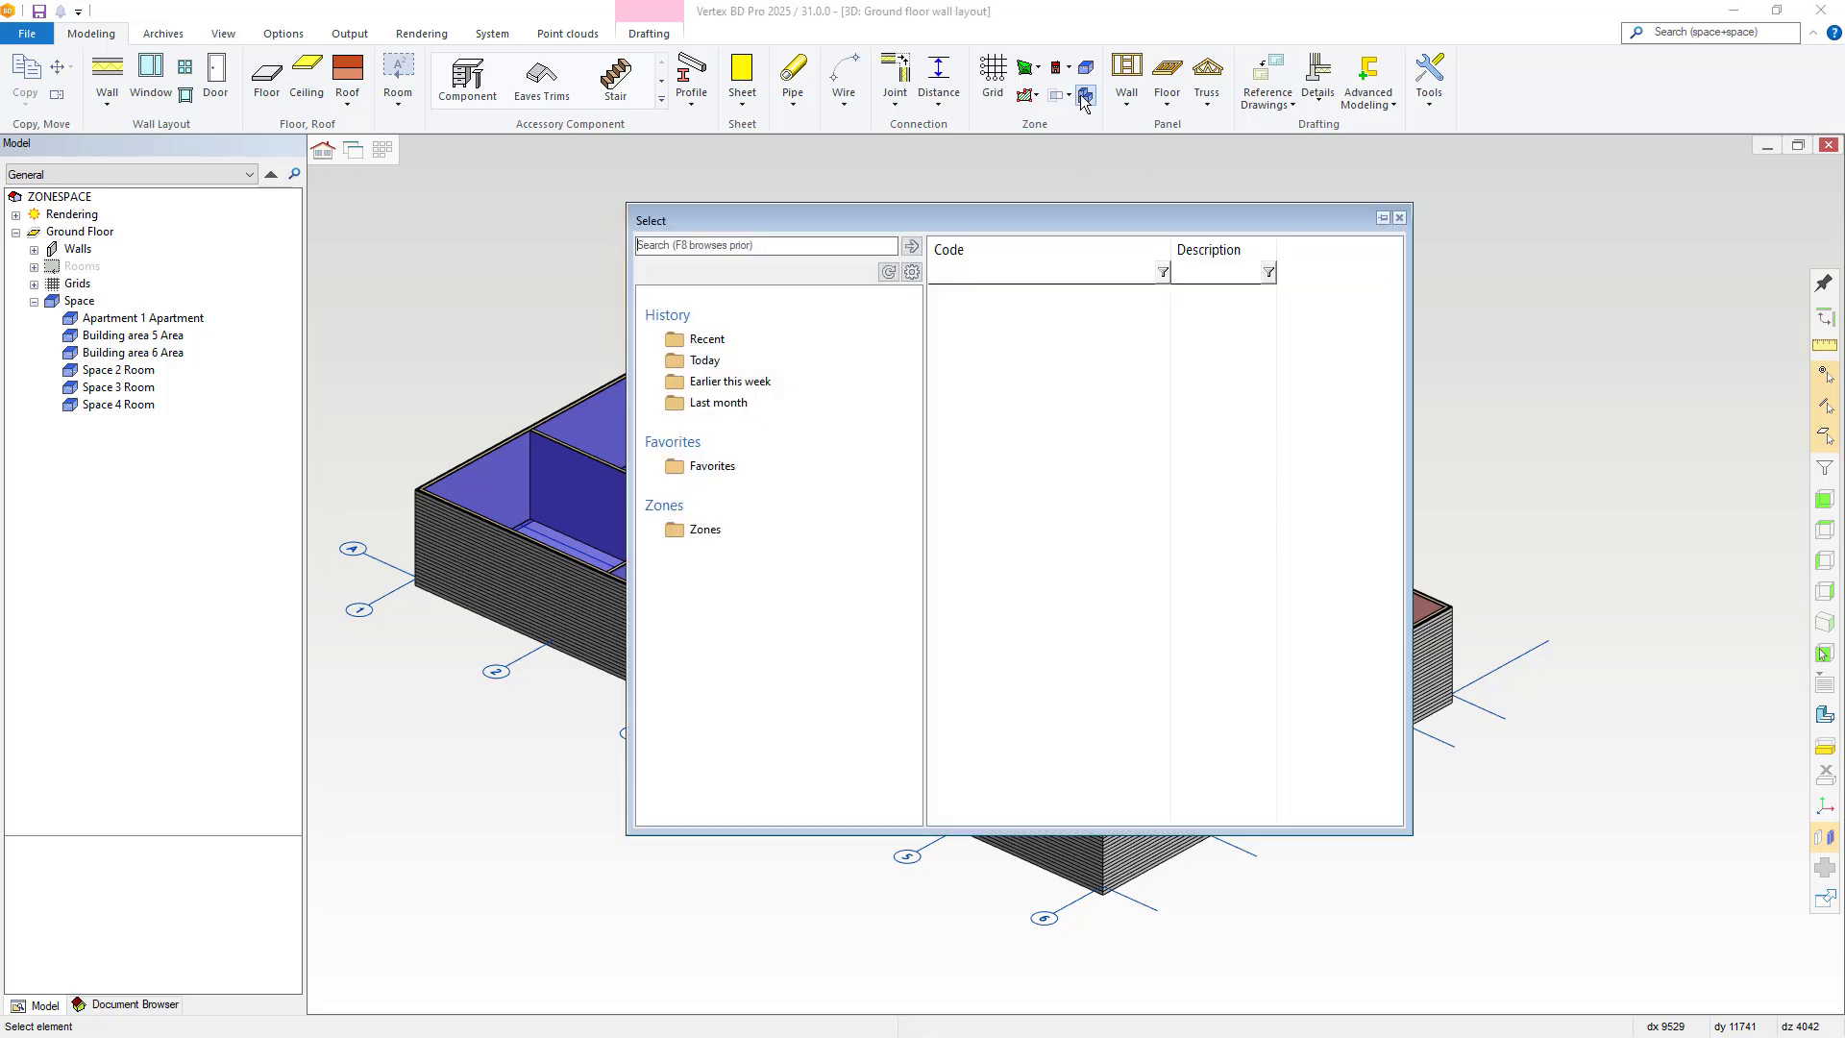
click(698, 536)
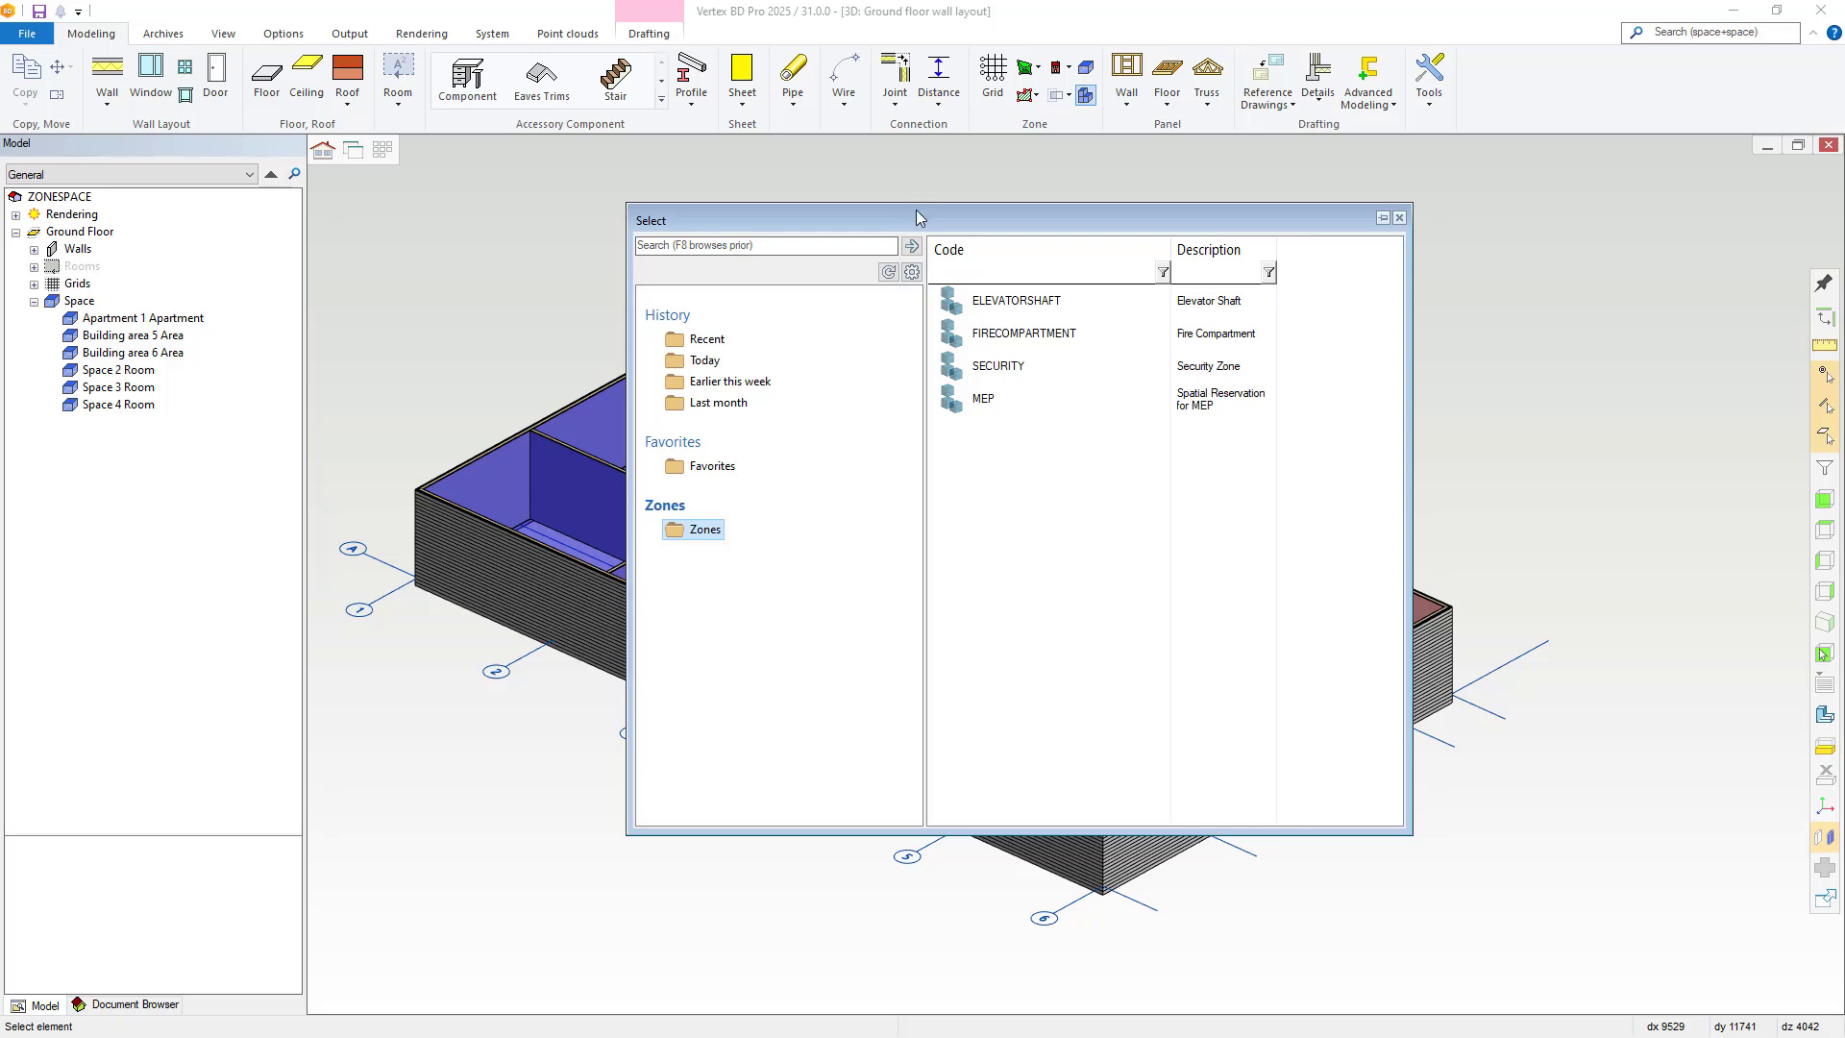
drag(916, 216, 626, 188)
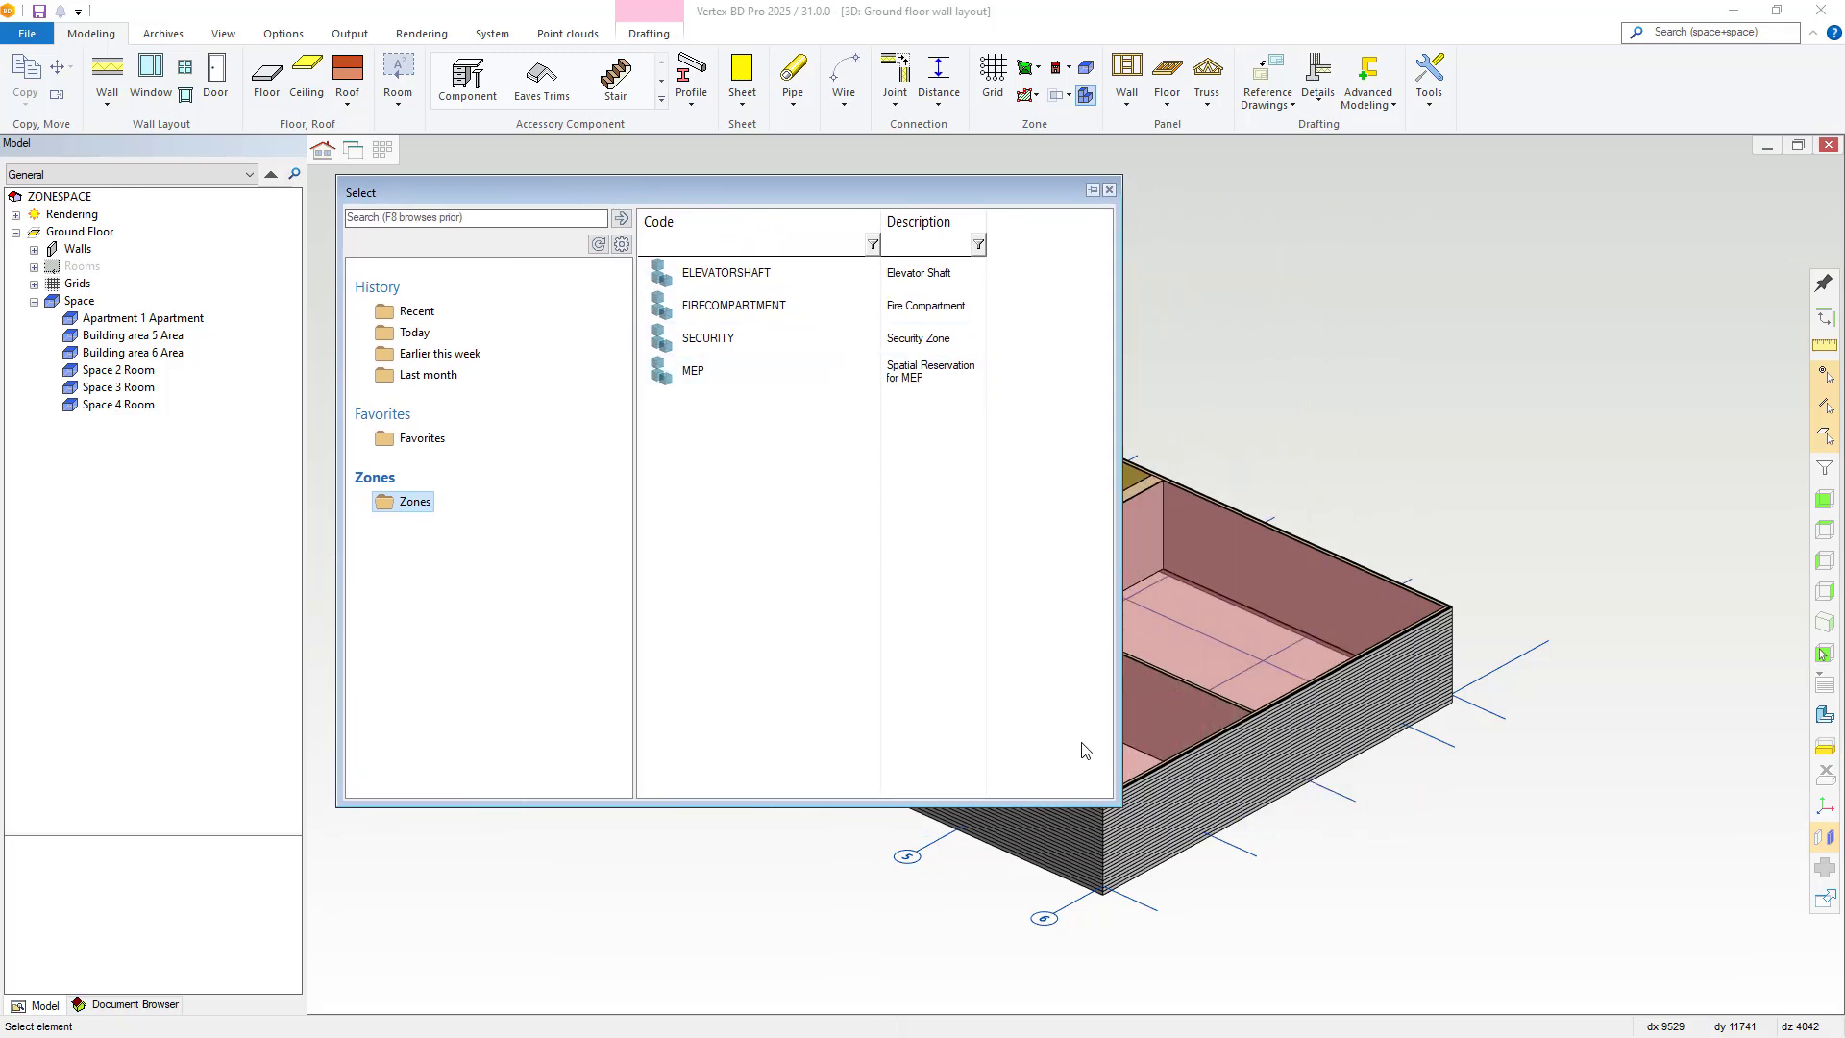
drag(1113, 805, 1222, 684)
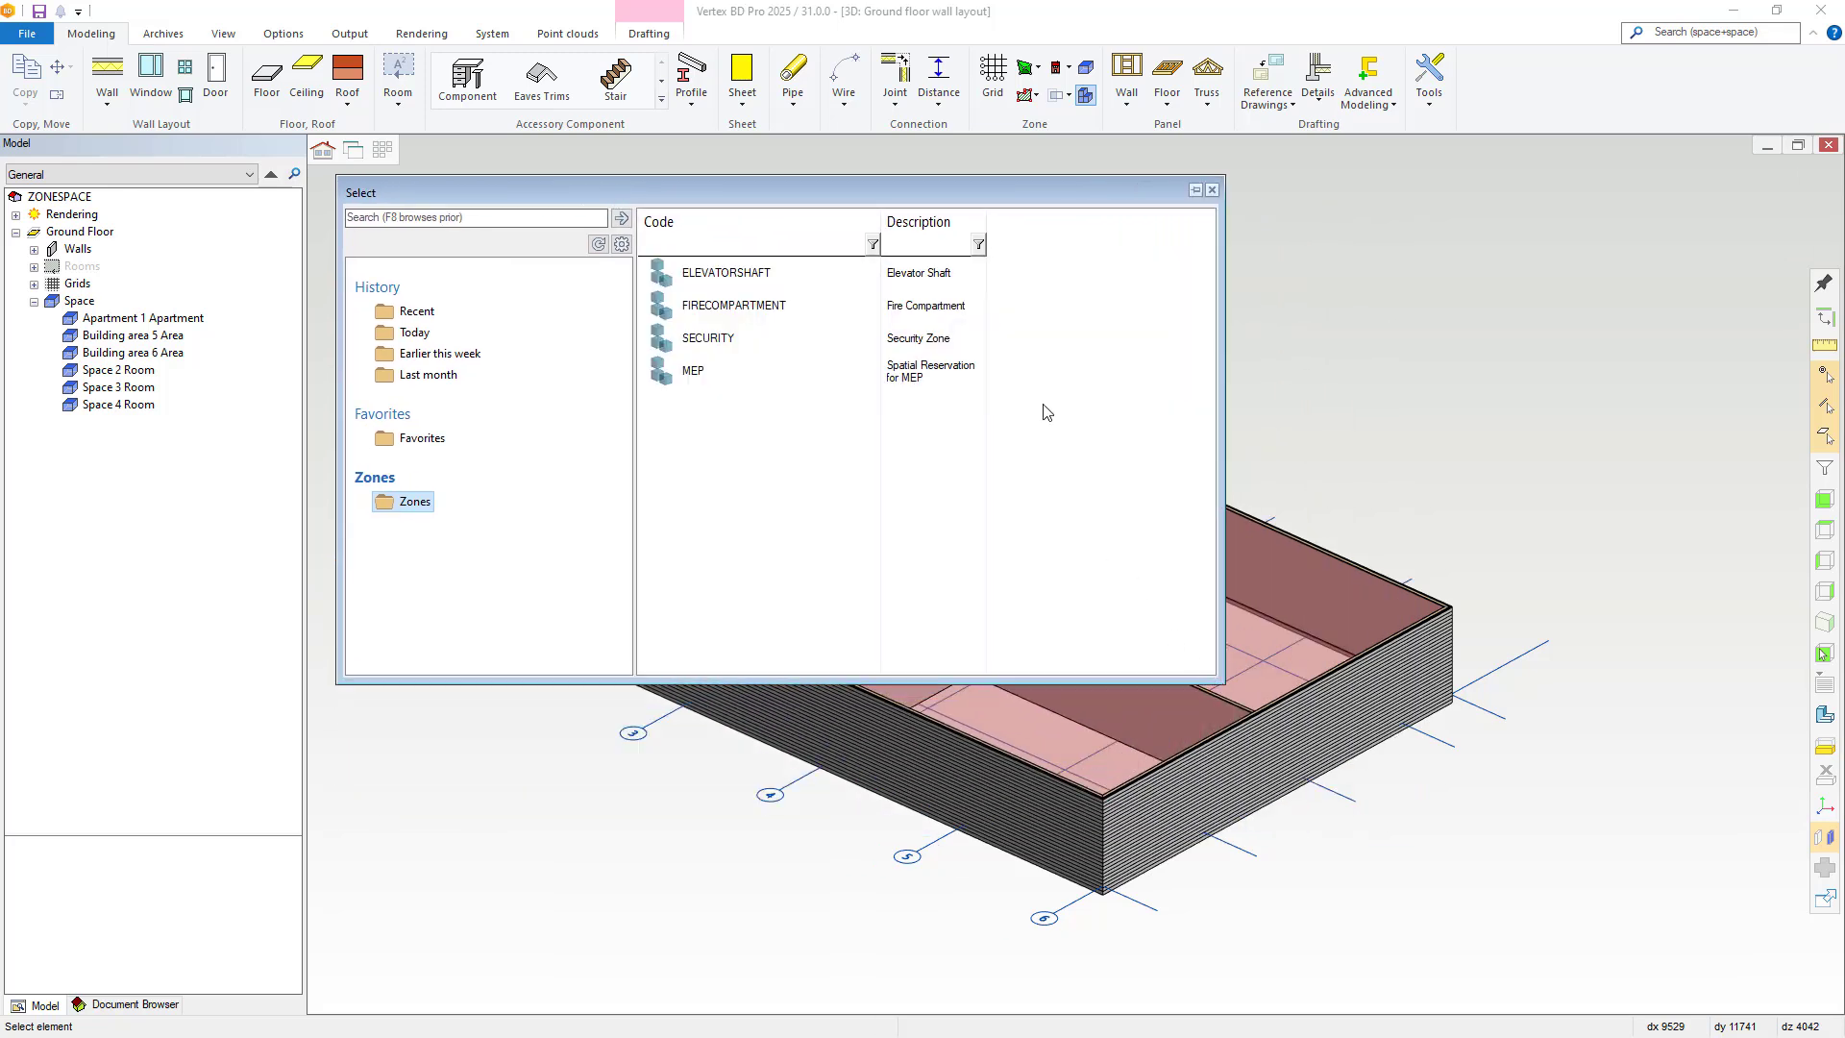
drag(982, 210, 1044, 206)
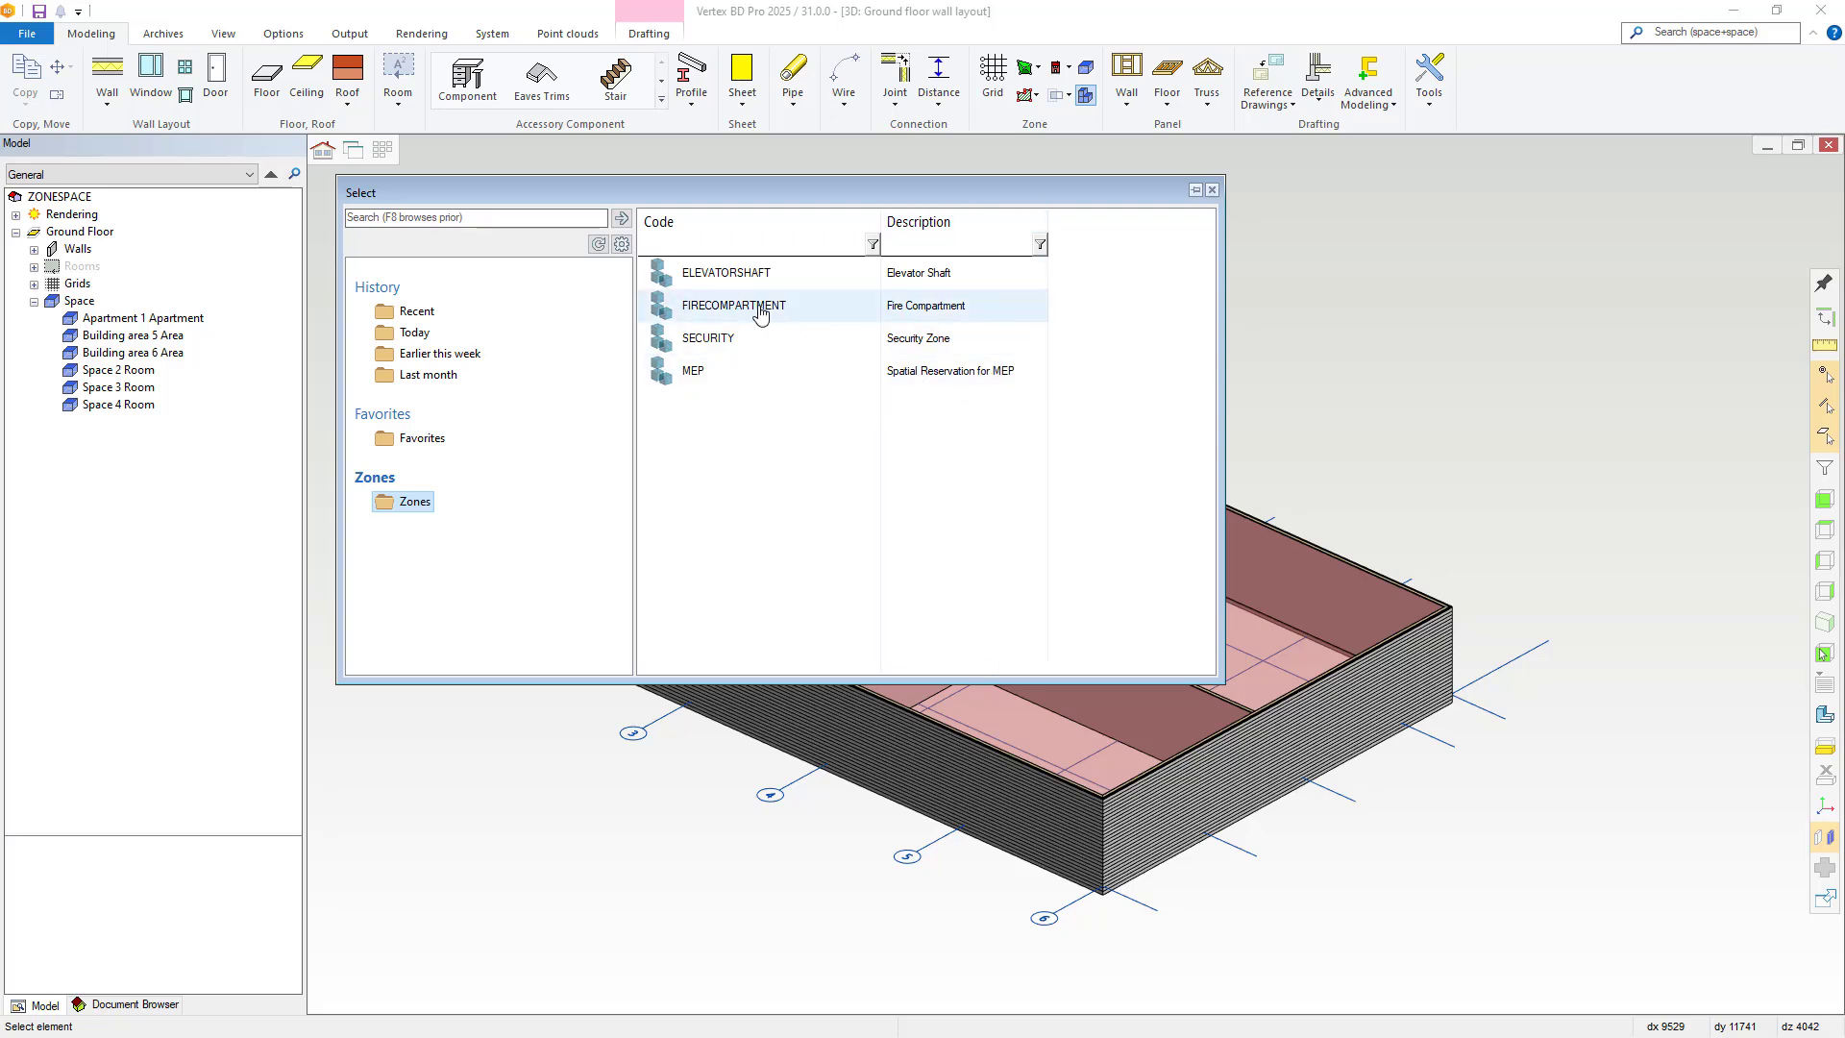
double_click(806, 308)
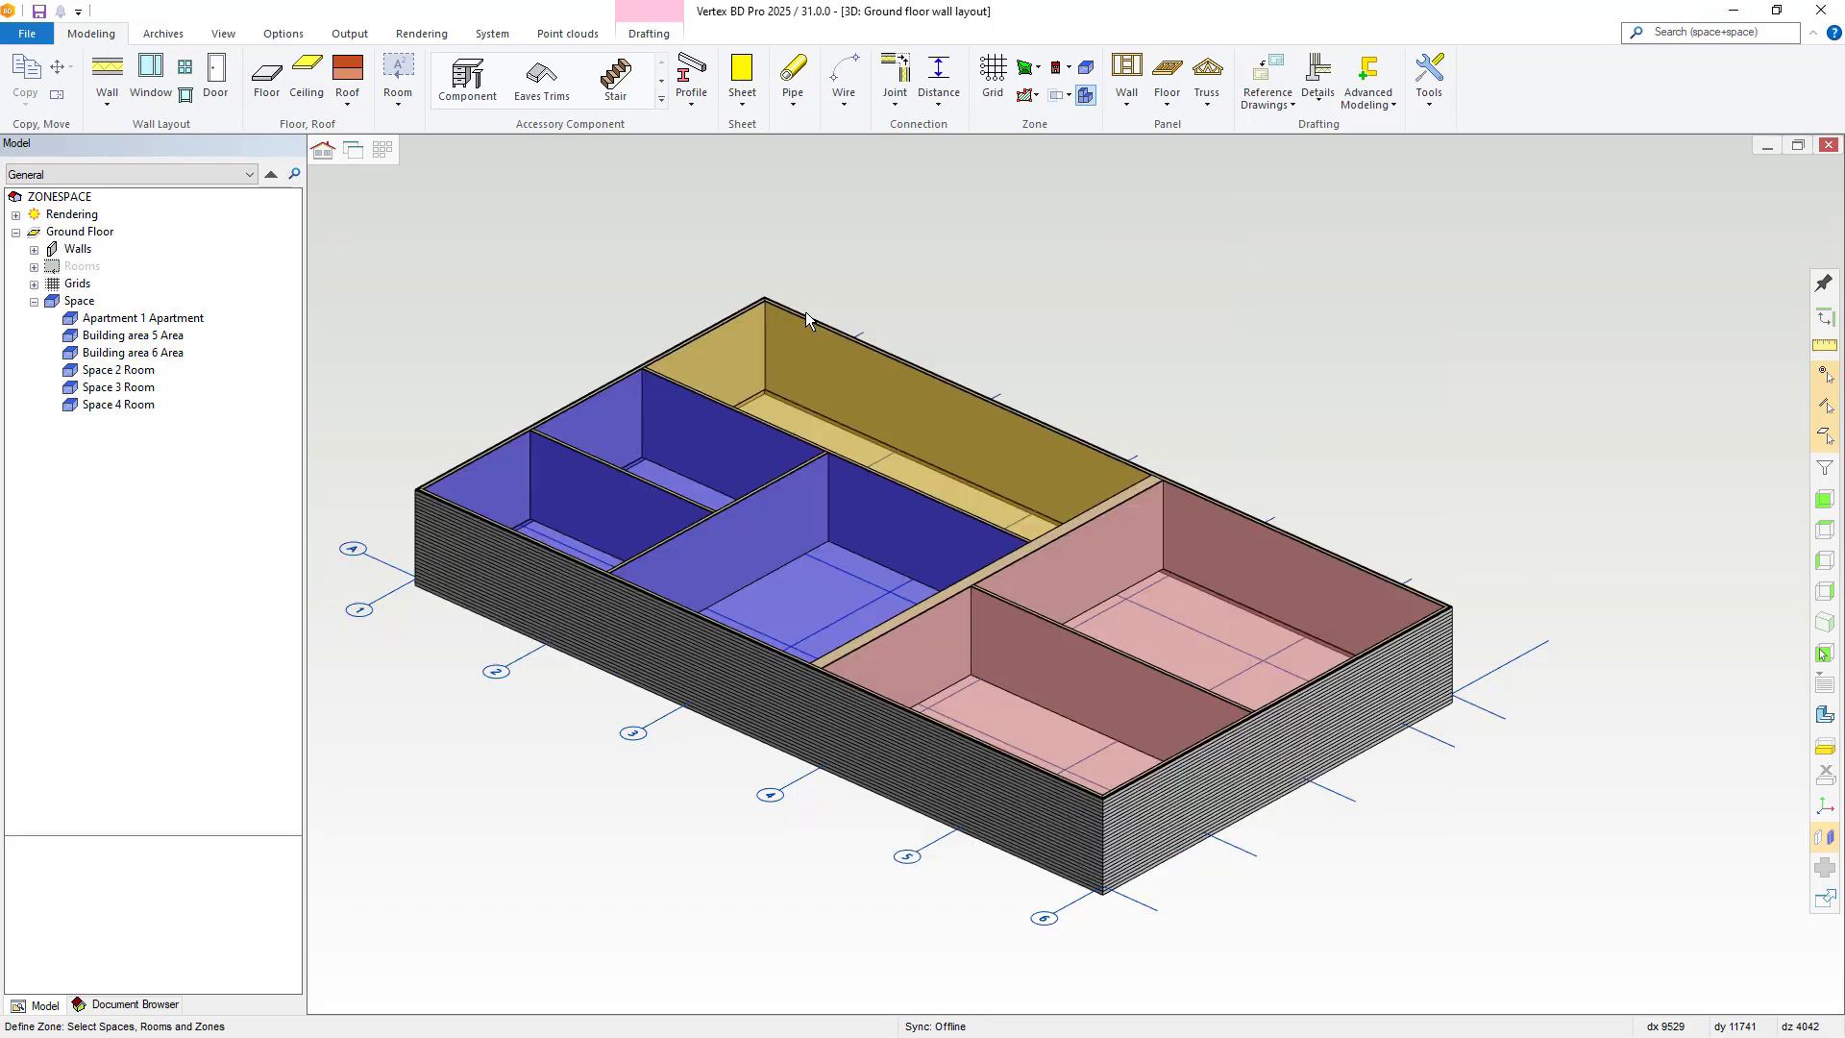
- Add the Apartment 1, Space 2, Space 3 and Space 4 spaces to the fire compartment zone, accept its properties and select the zone
click(815, 383)
click(709, 451)
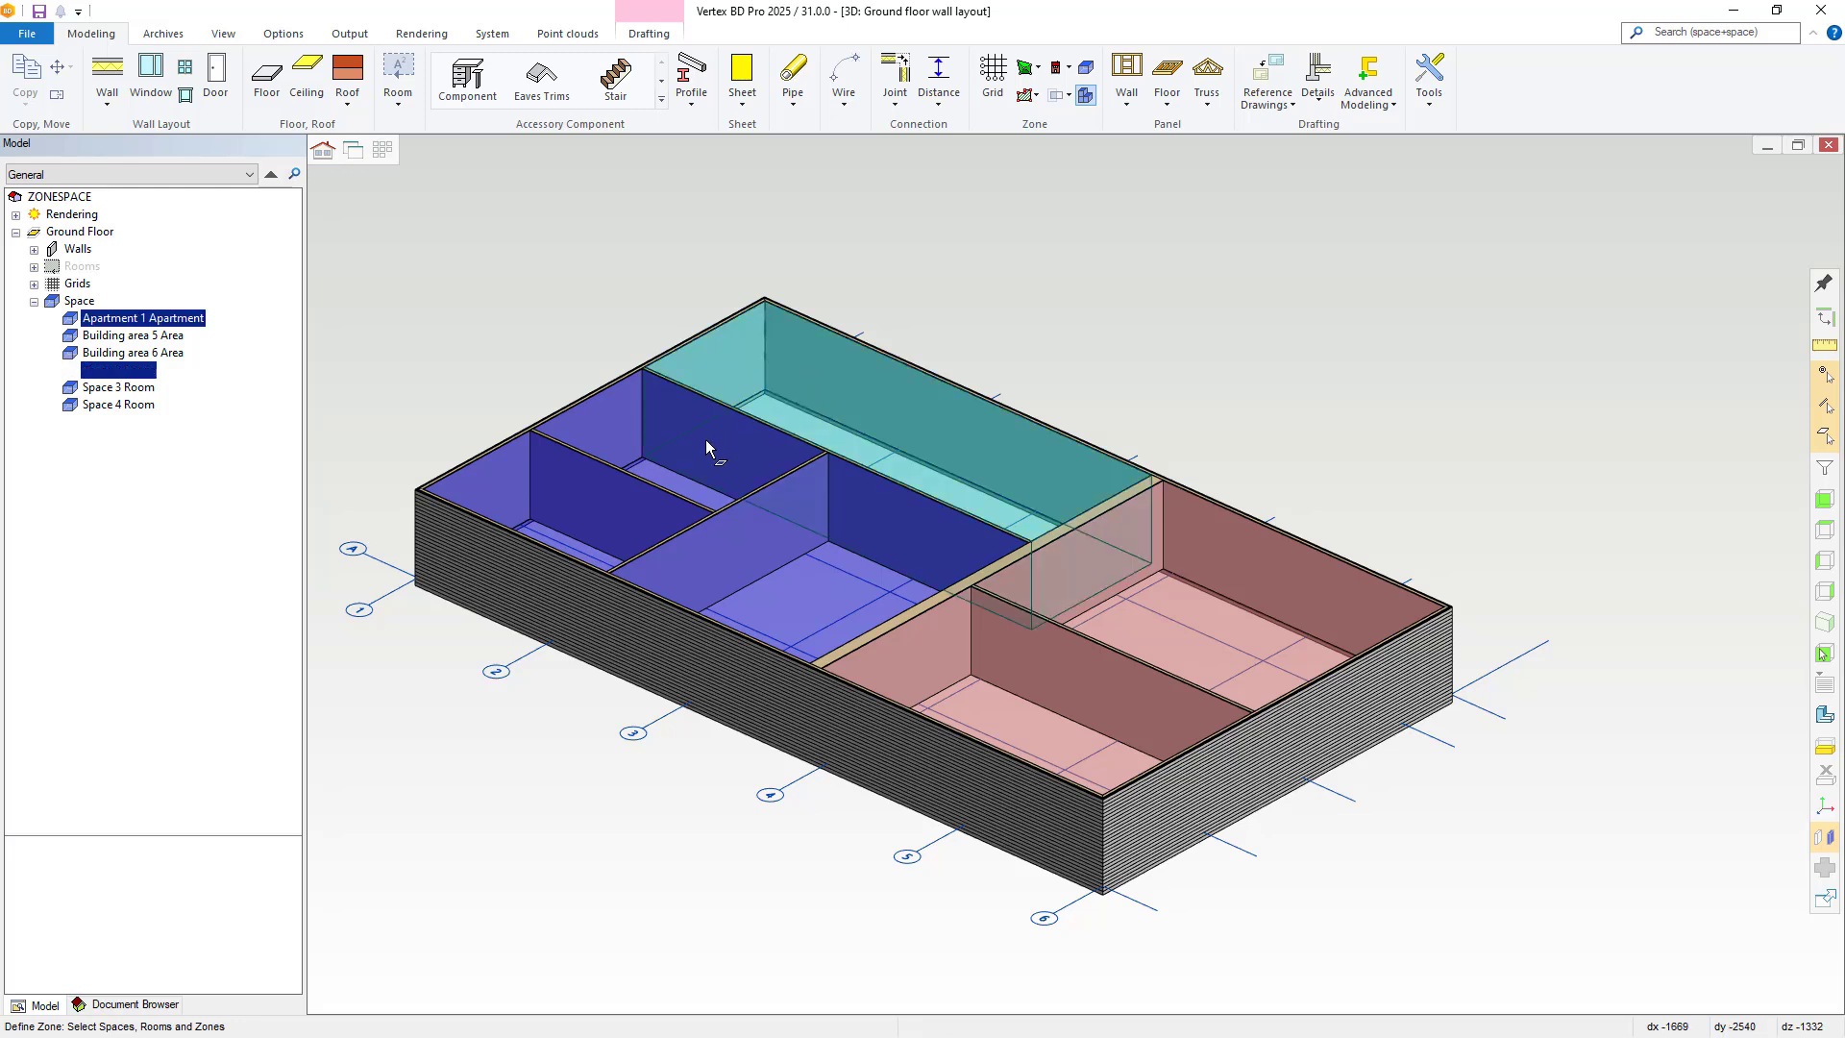
click(597, 515)
click(751, 573)
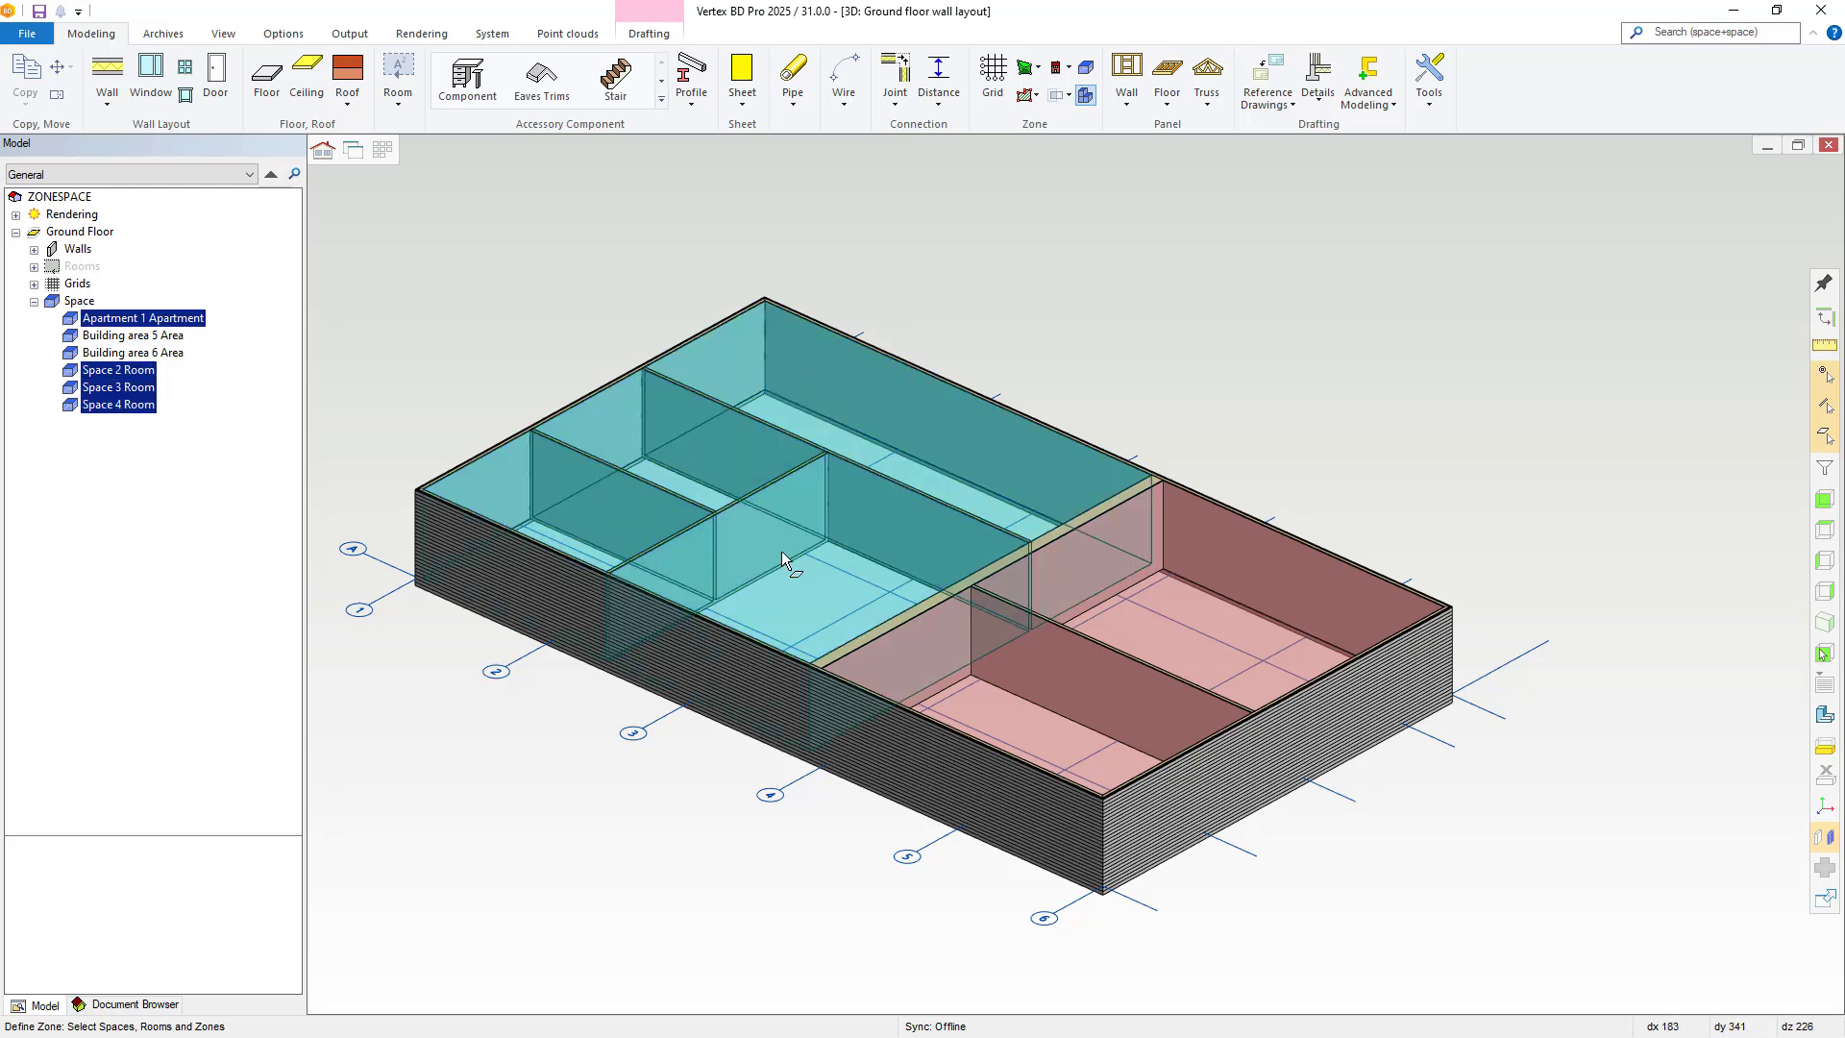
middle_click(948, 329)
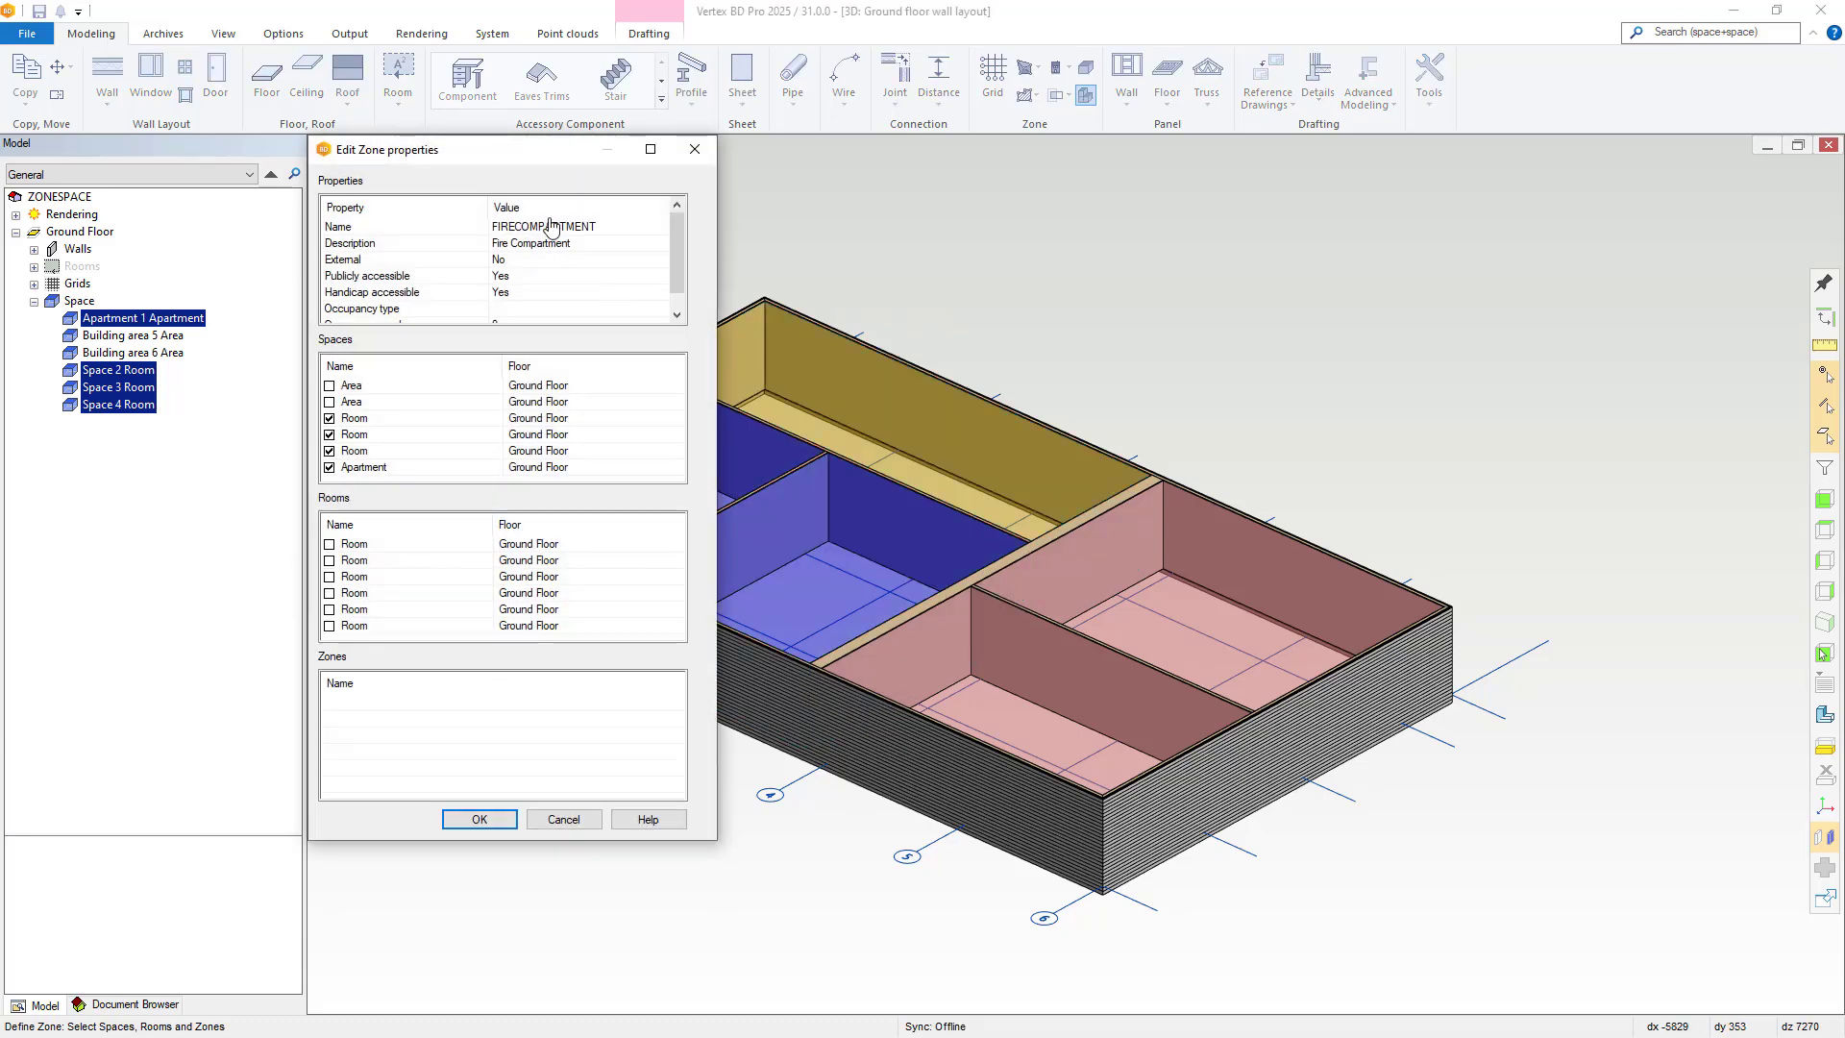
drag(512, 163, 1340, 130)
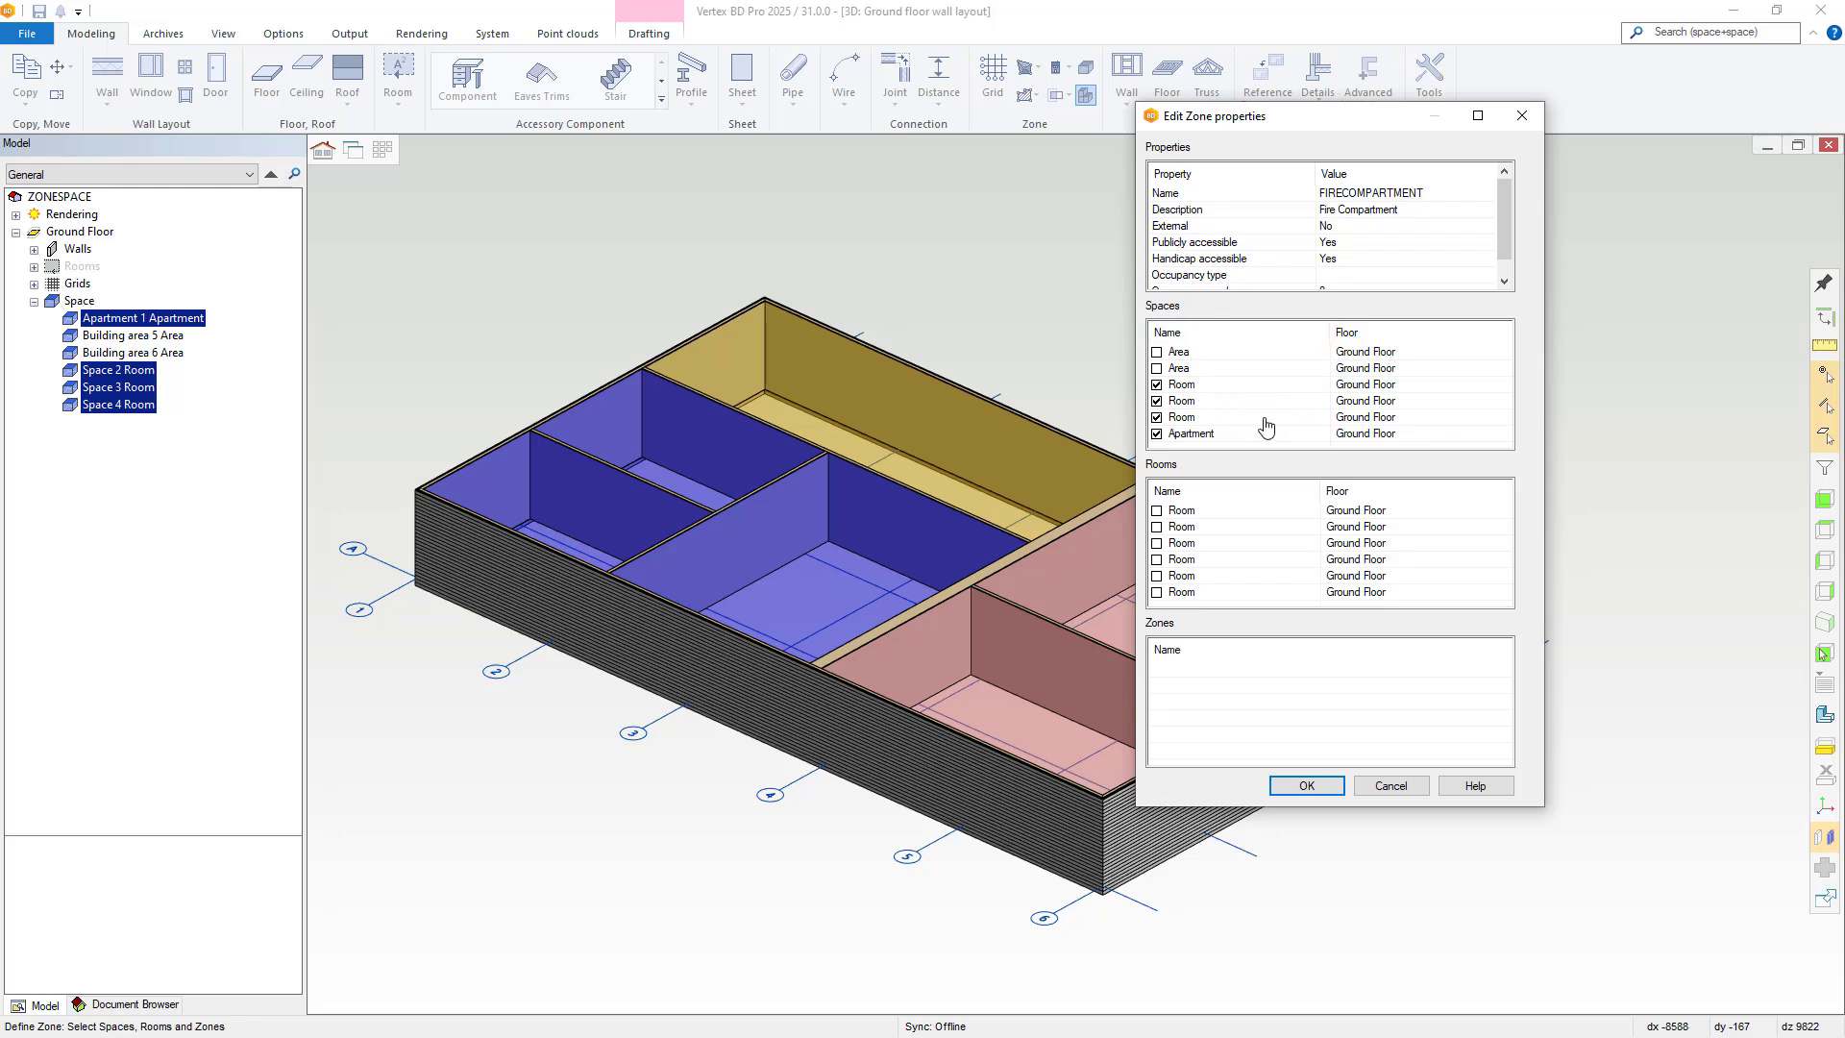
click(1329, 788)
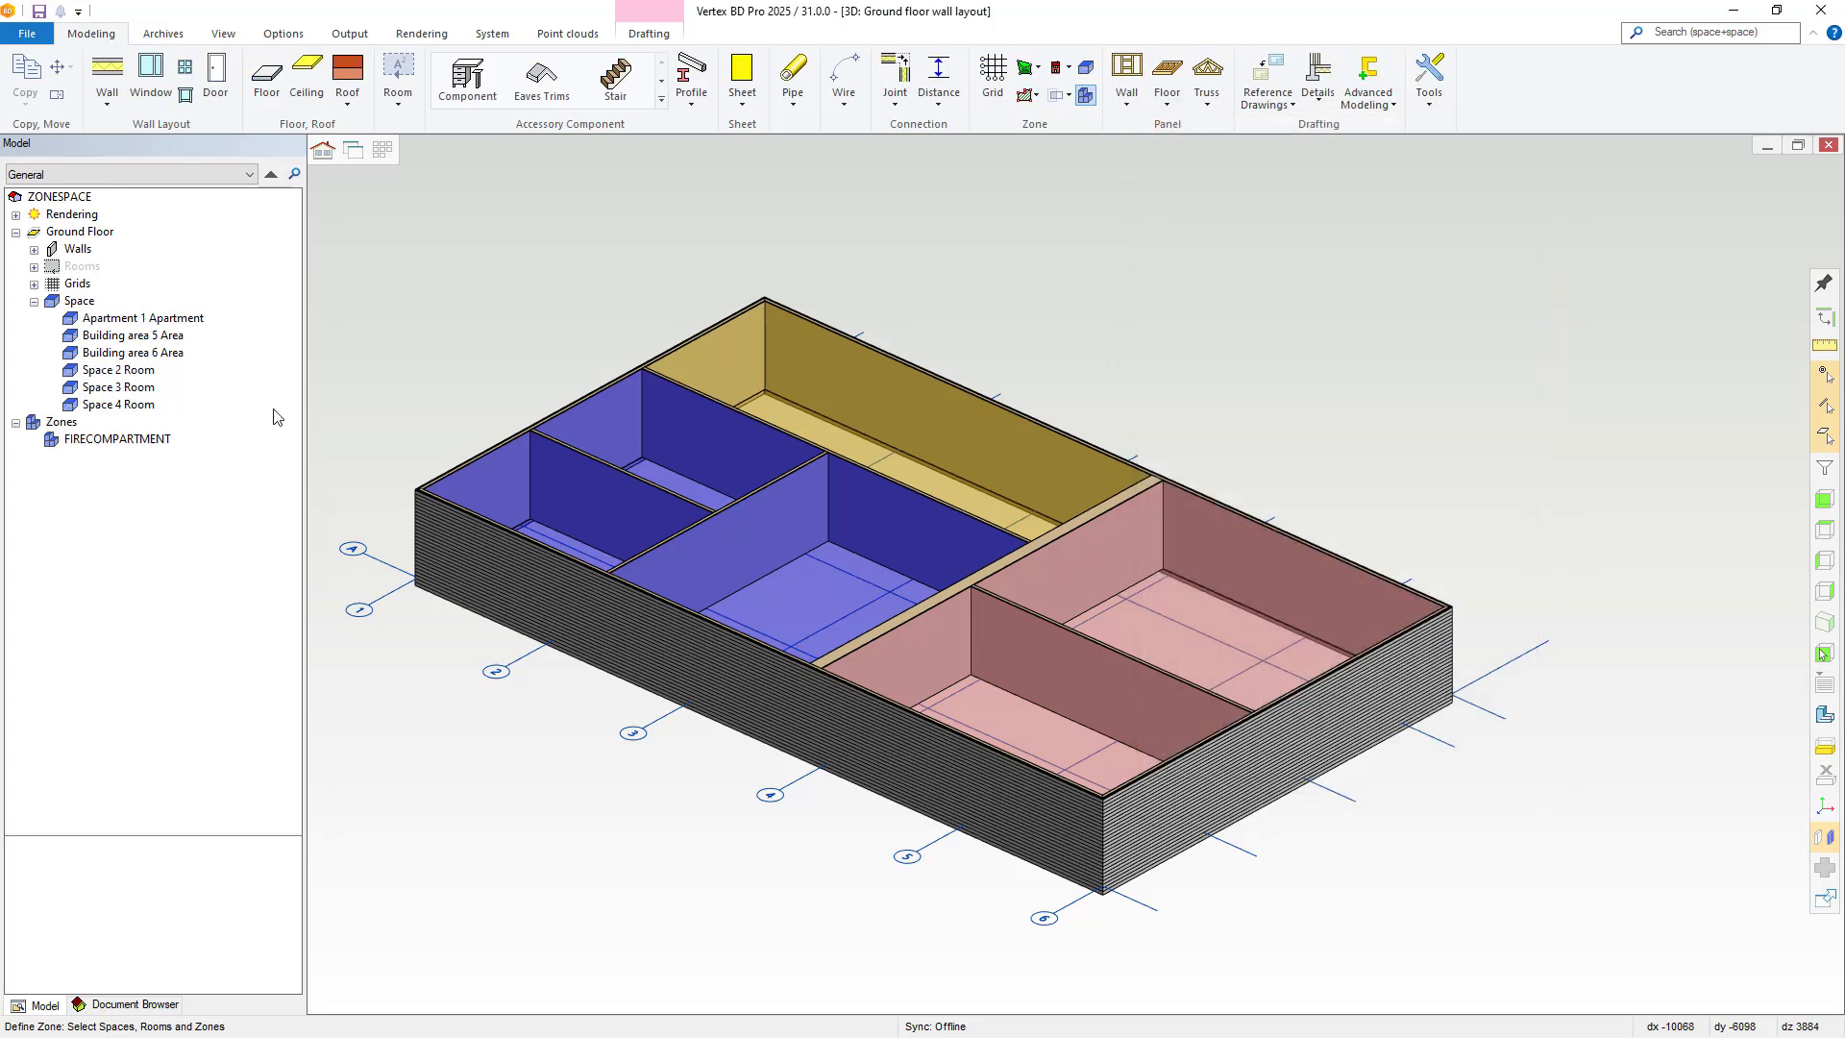
click(148, 442)
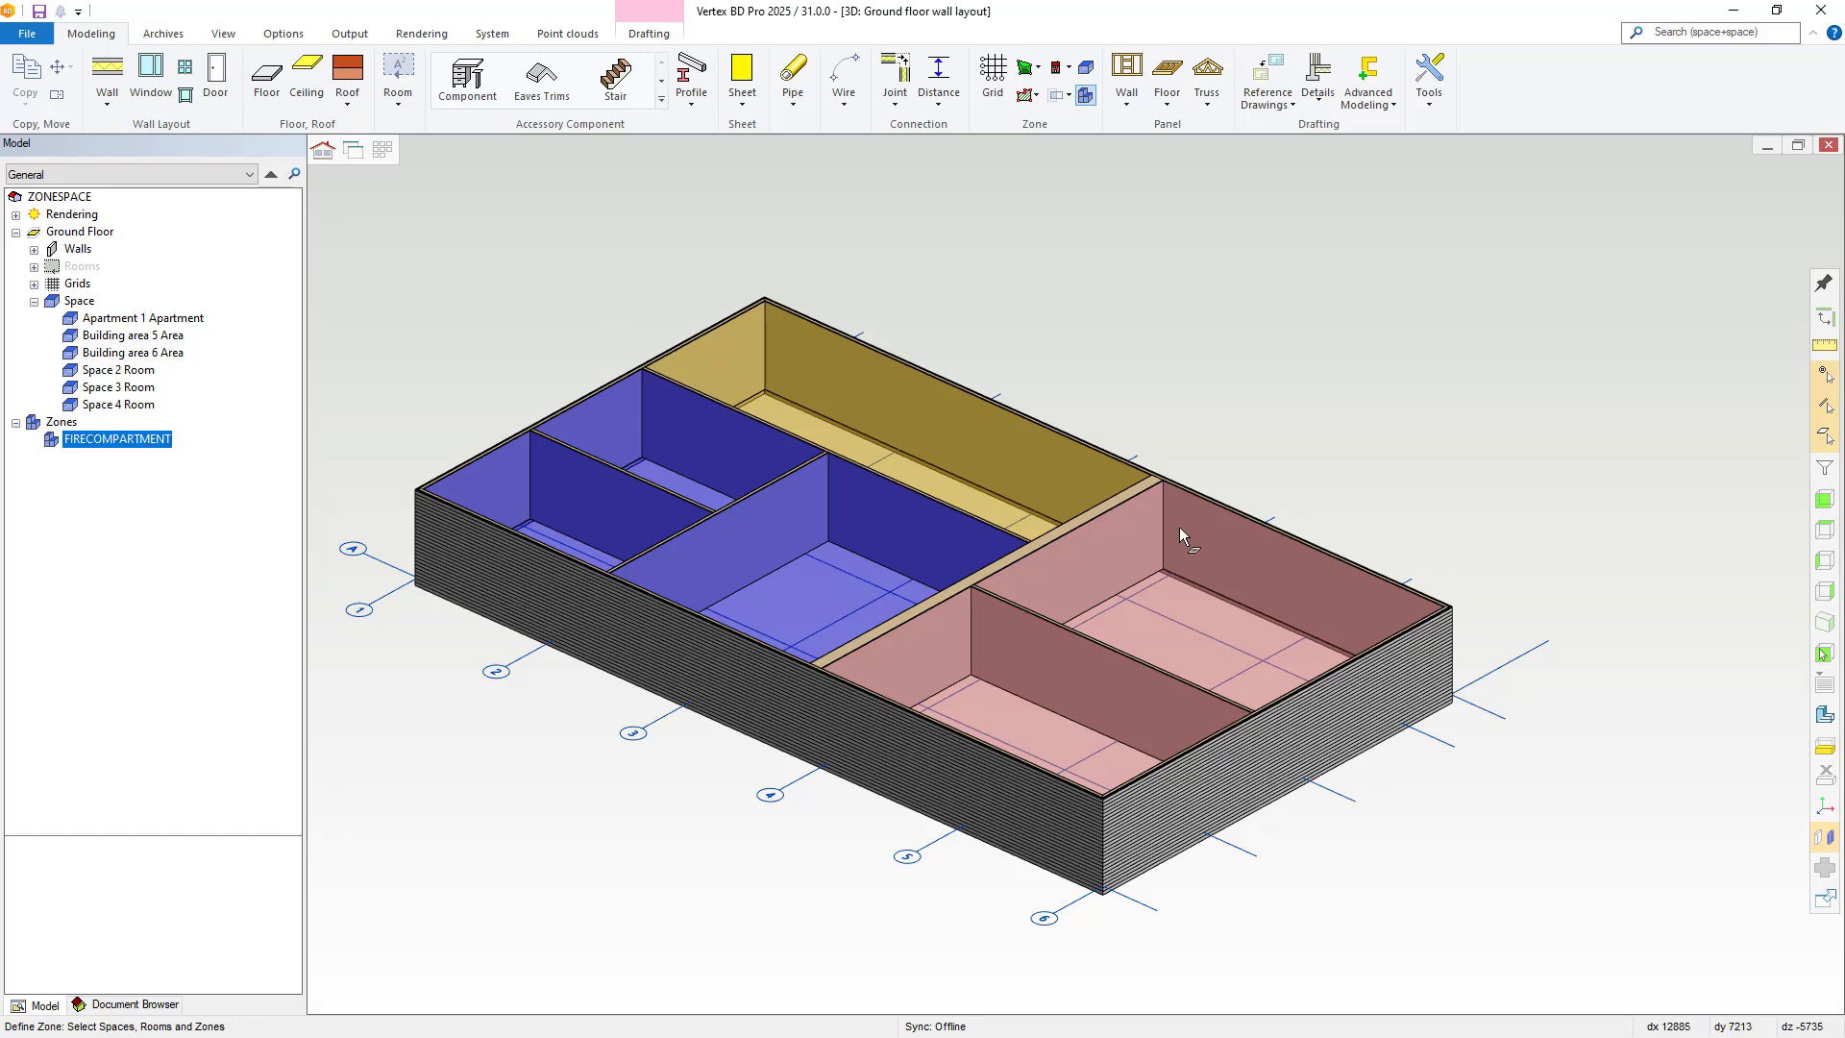
- Create a SECURITY zone from Building area 5 and Building area 6 and accept its properties
click(1086, 94)
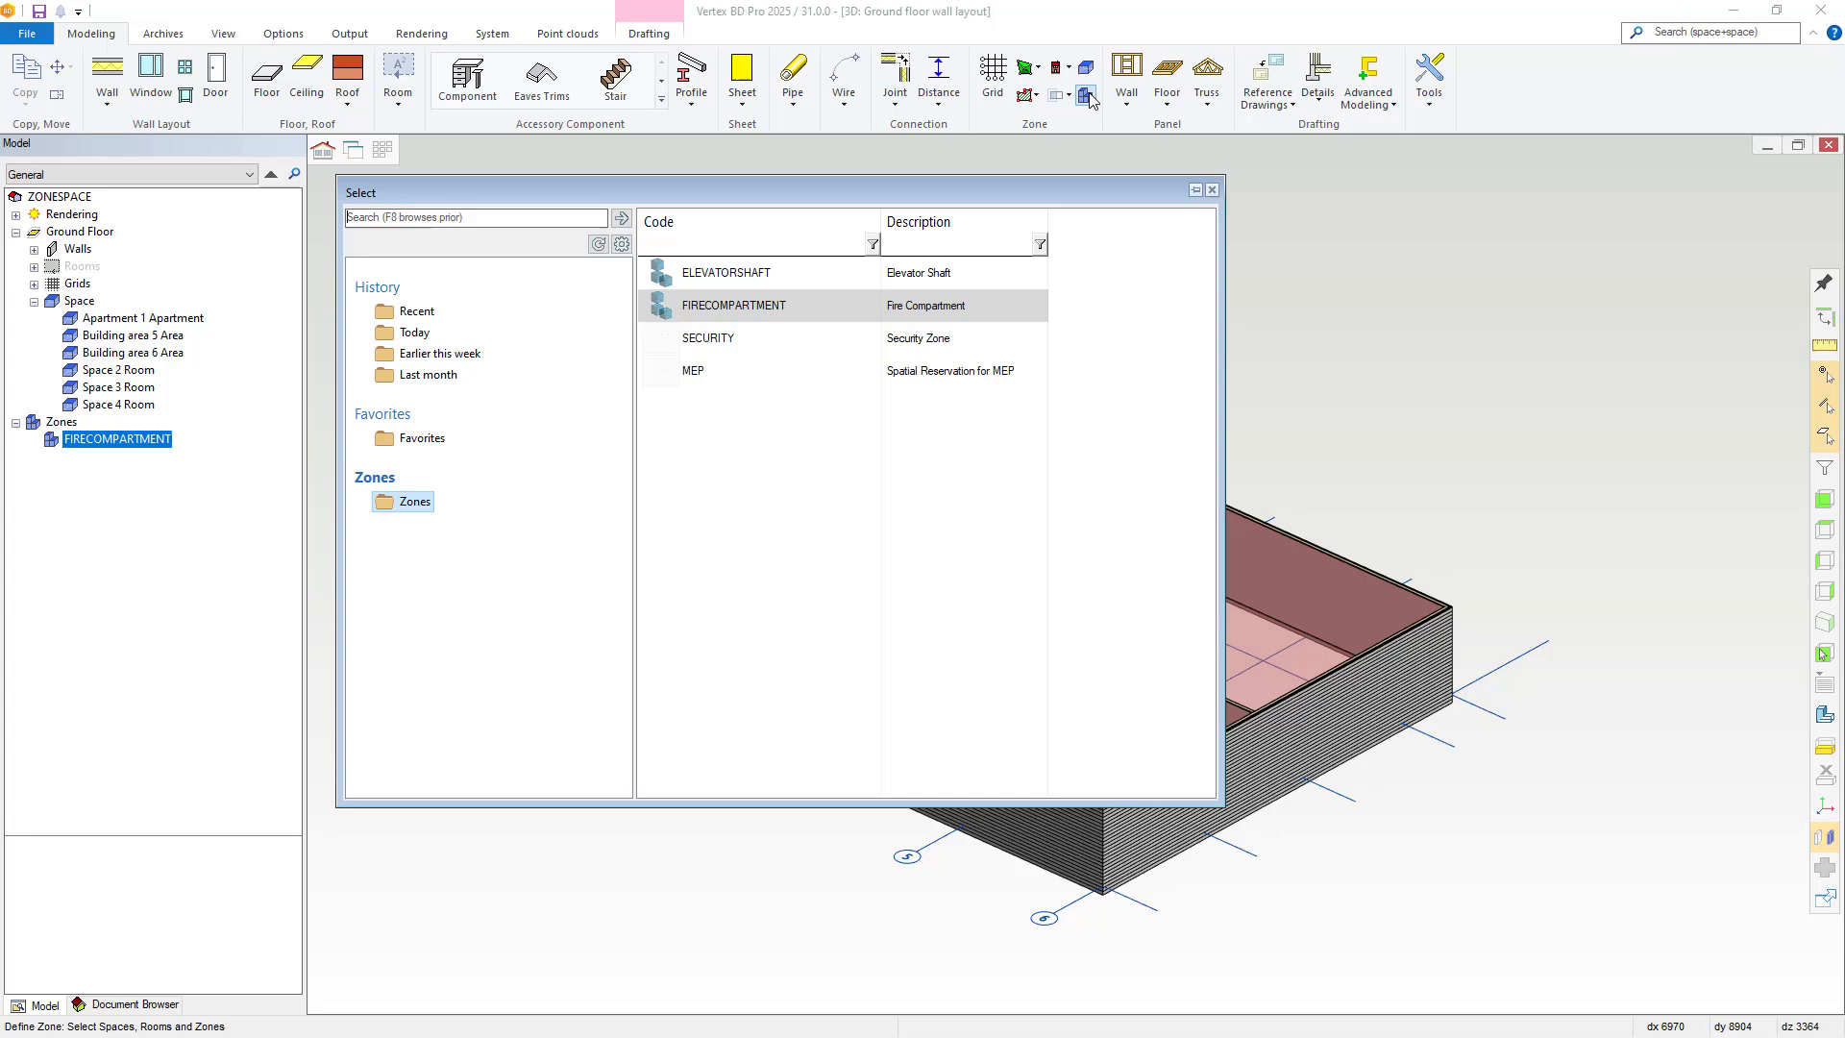
double_click(741, 338)
click(1230, 588)
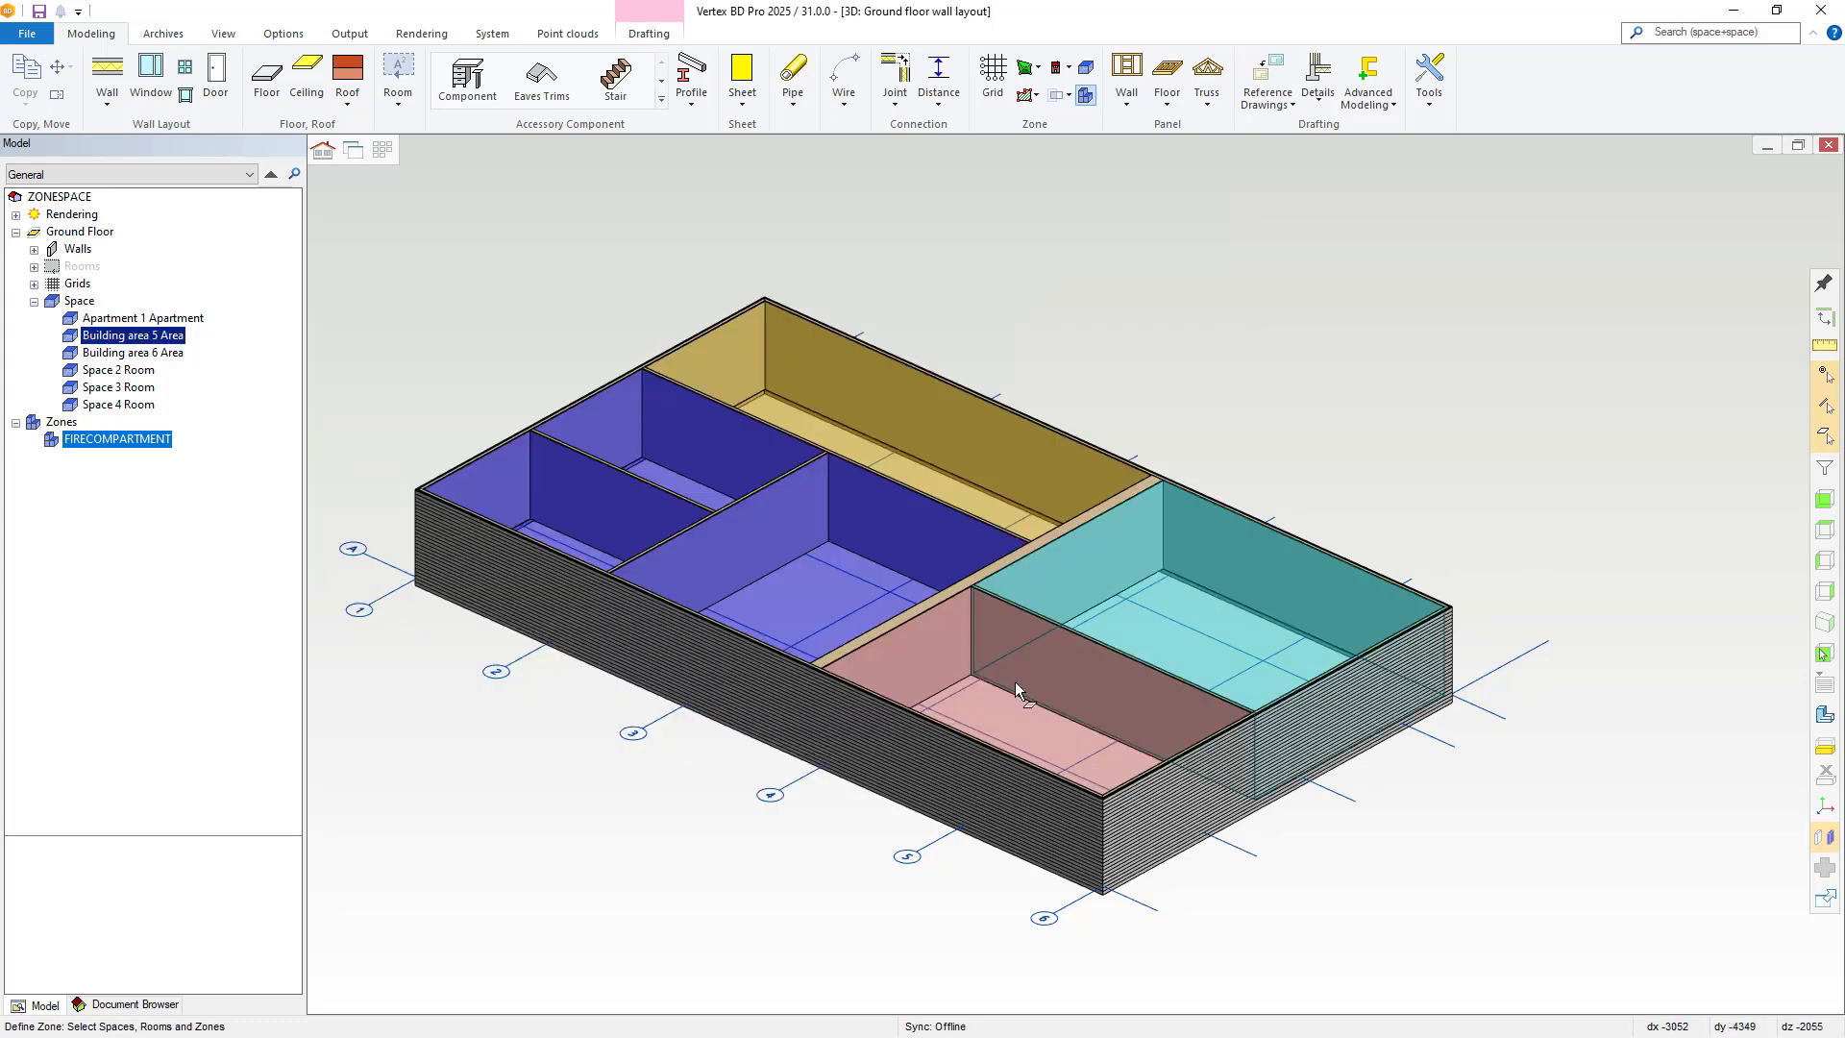
click(1014, 682)
ctrl+click(1157, 591)
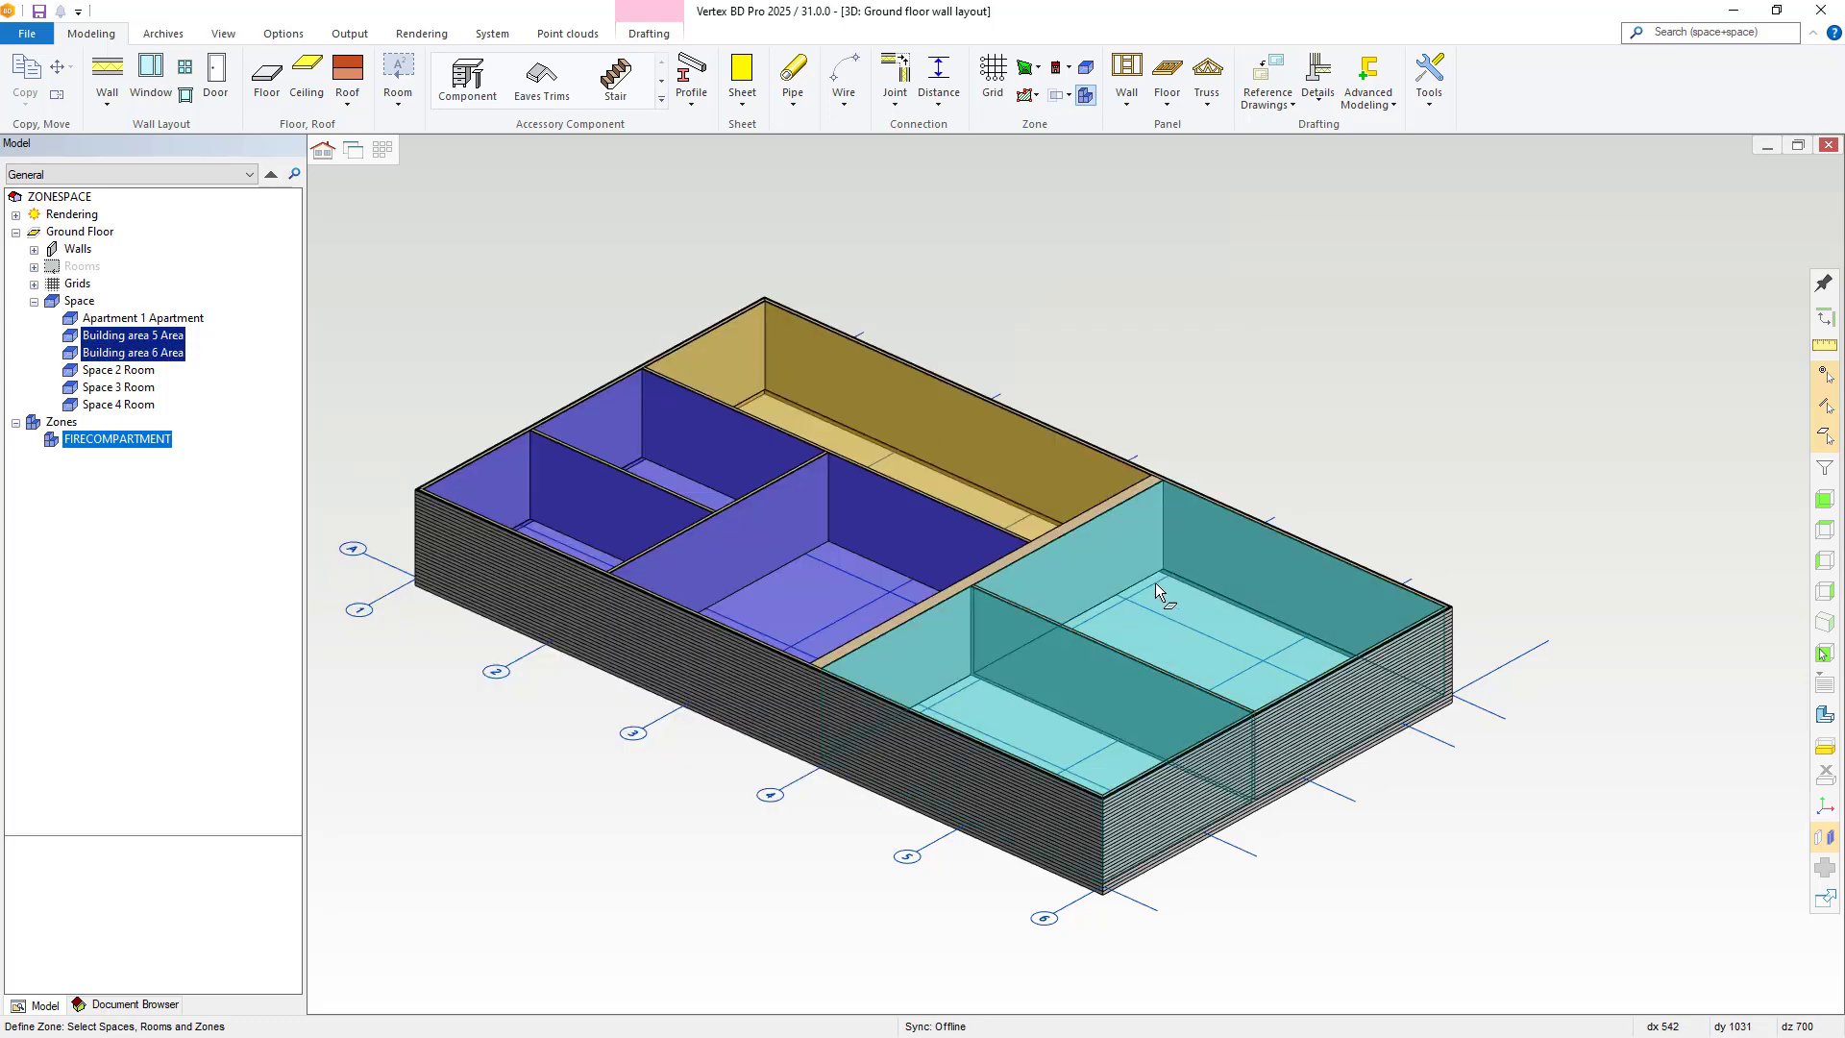
middle_click(1155, 583)
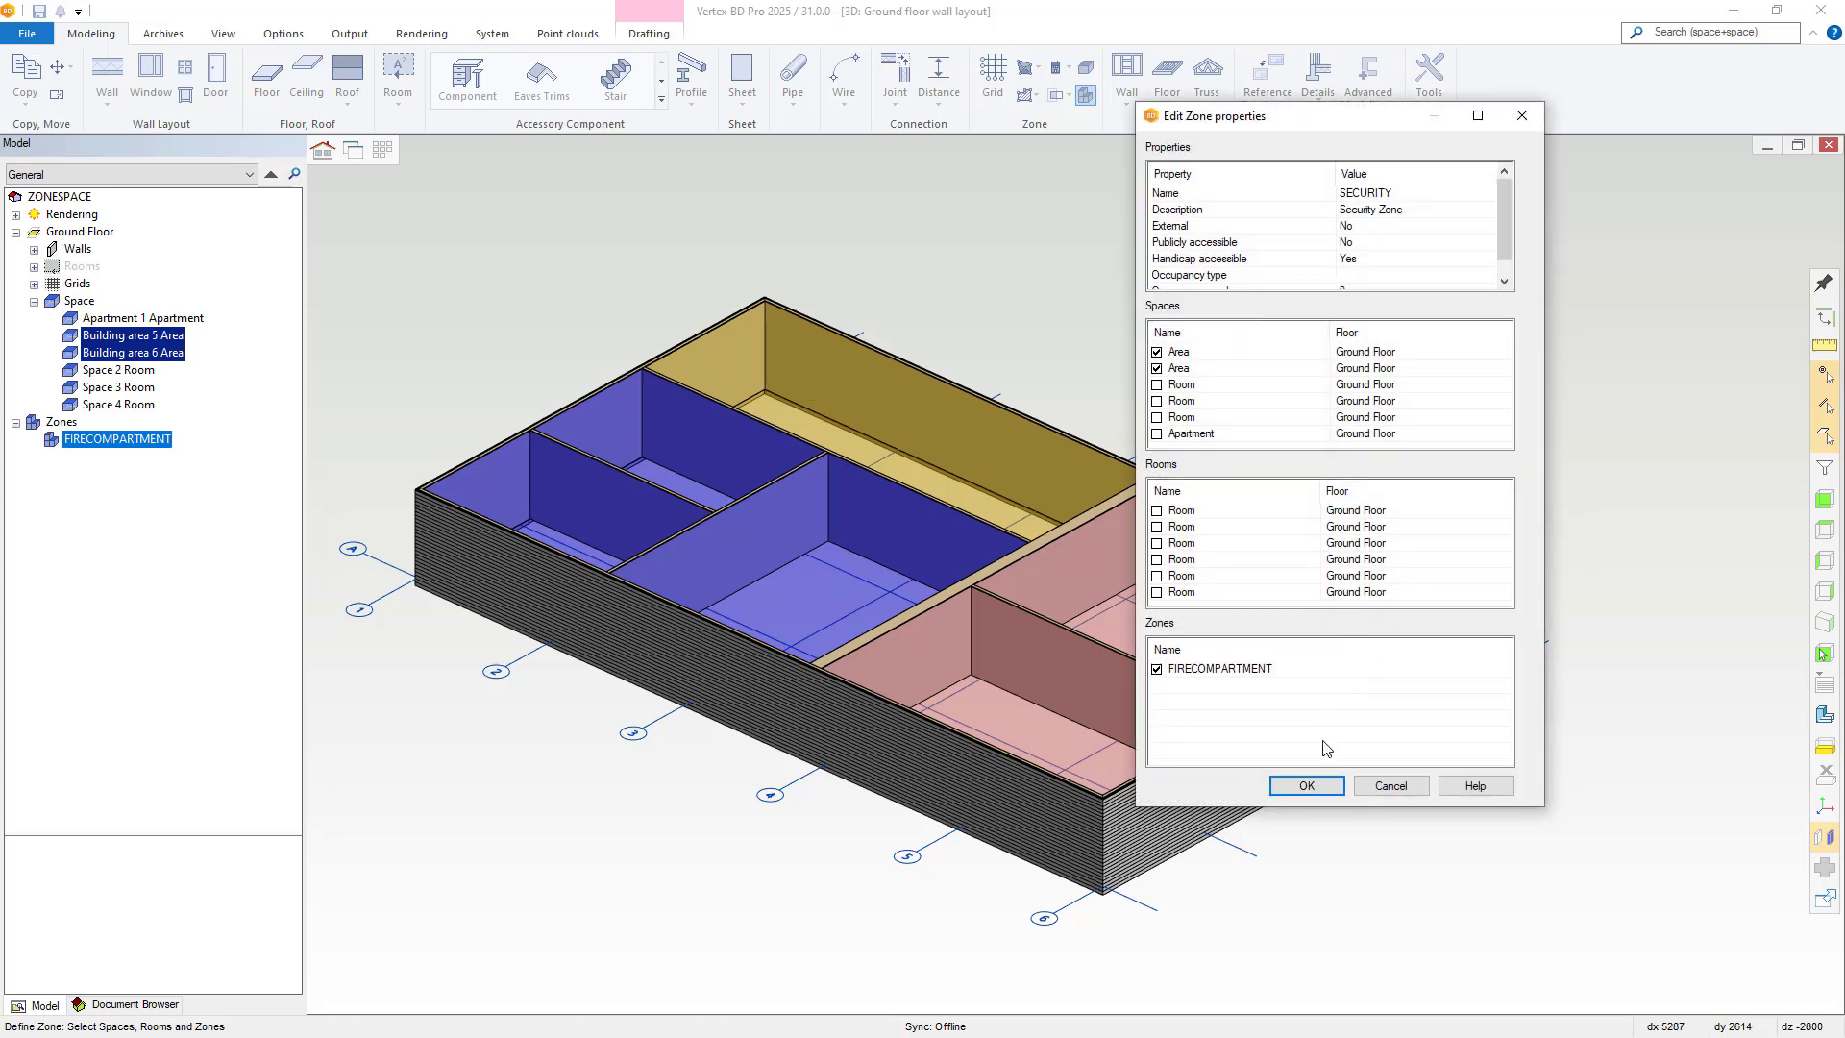
click(1307, 785)
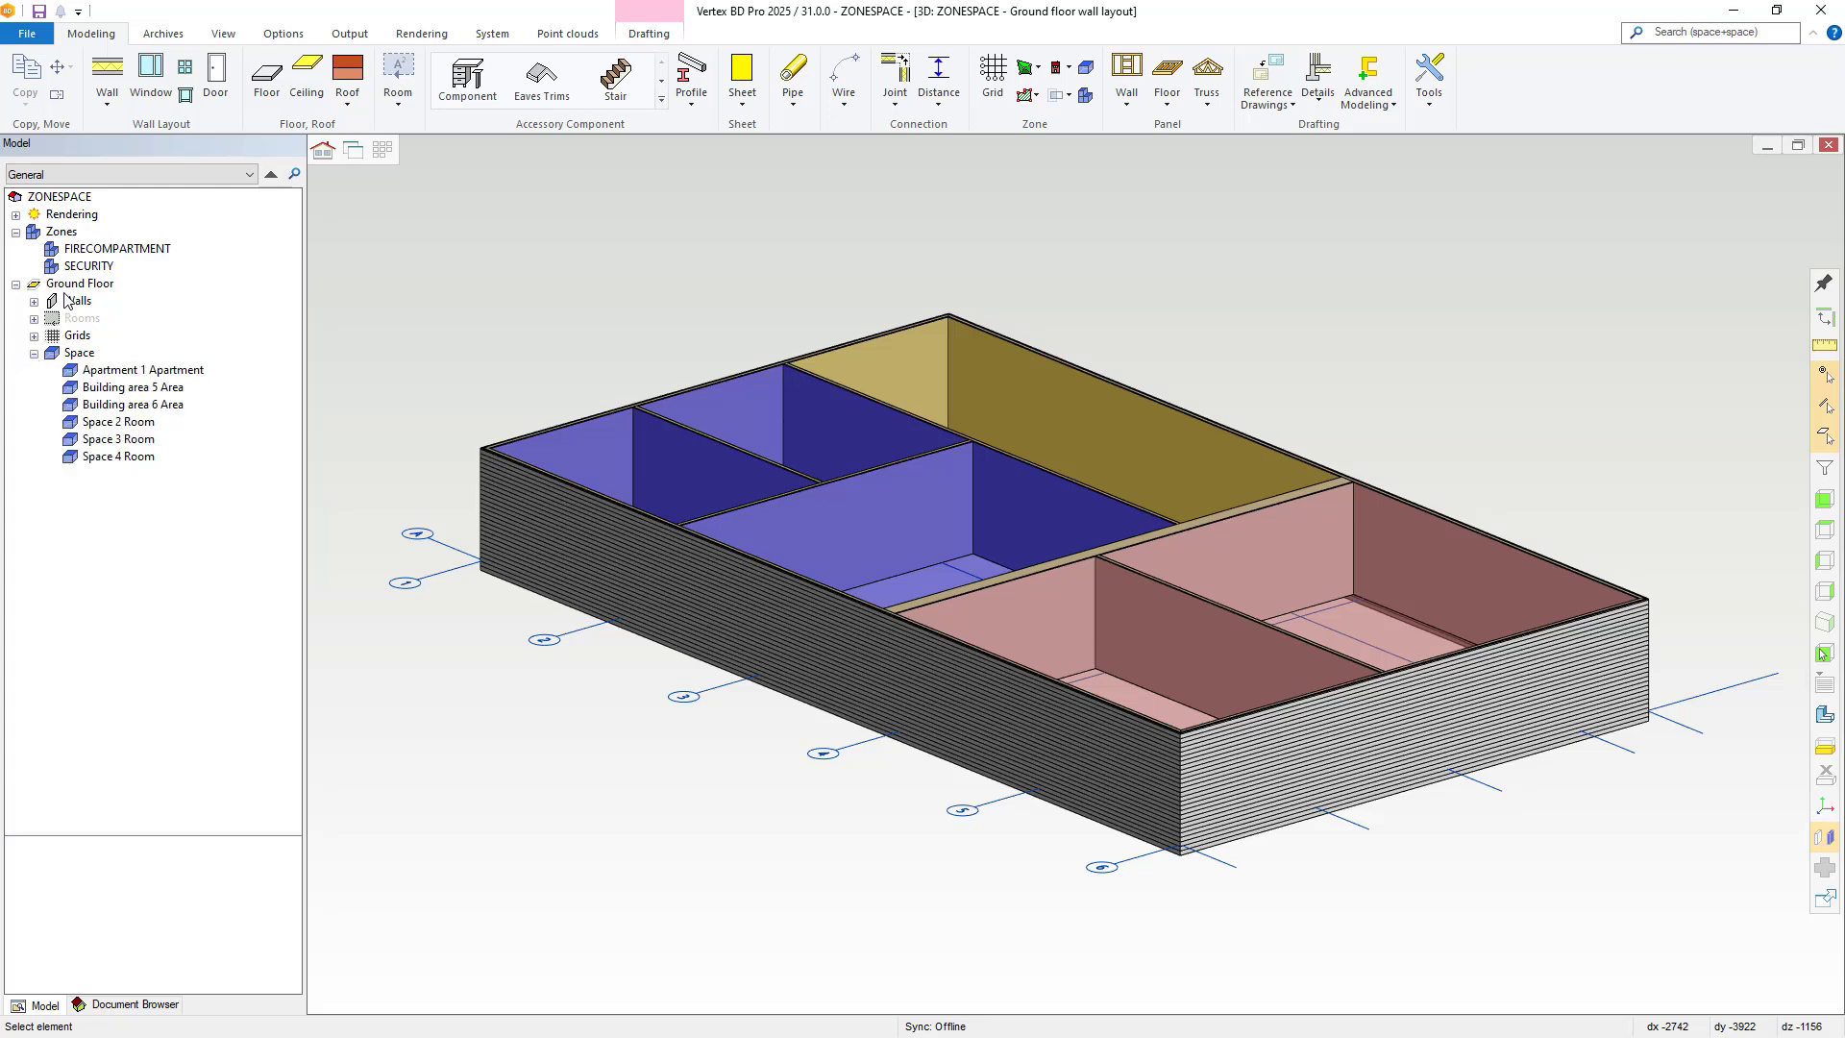
- Highlight the spaces belonging to the FIRECOMPARTMENT zone and to the SECURITY zone in the 3D model, then clear the selection
click(102, 250)
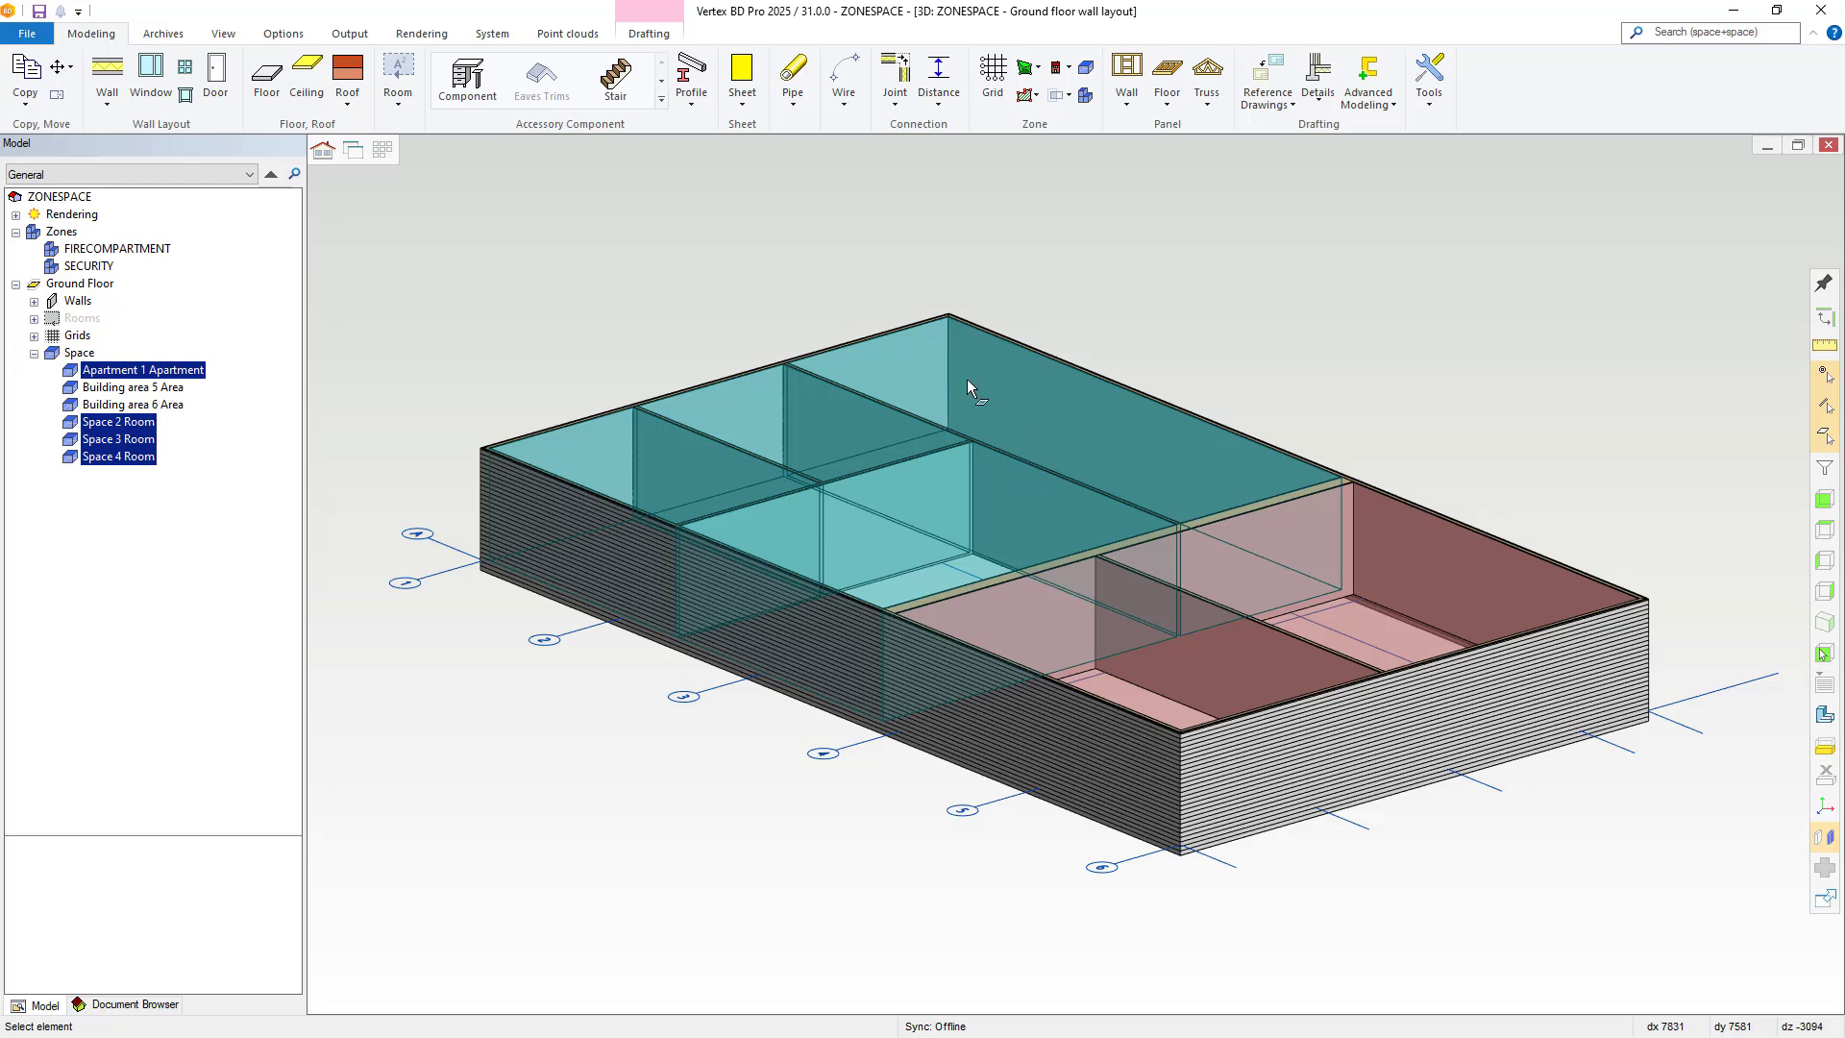
click(97, 266)
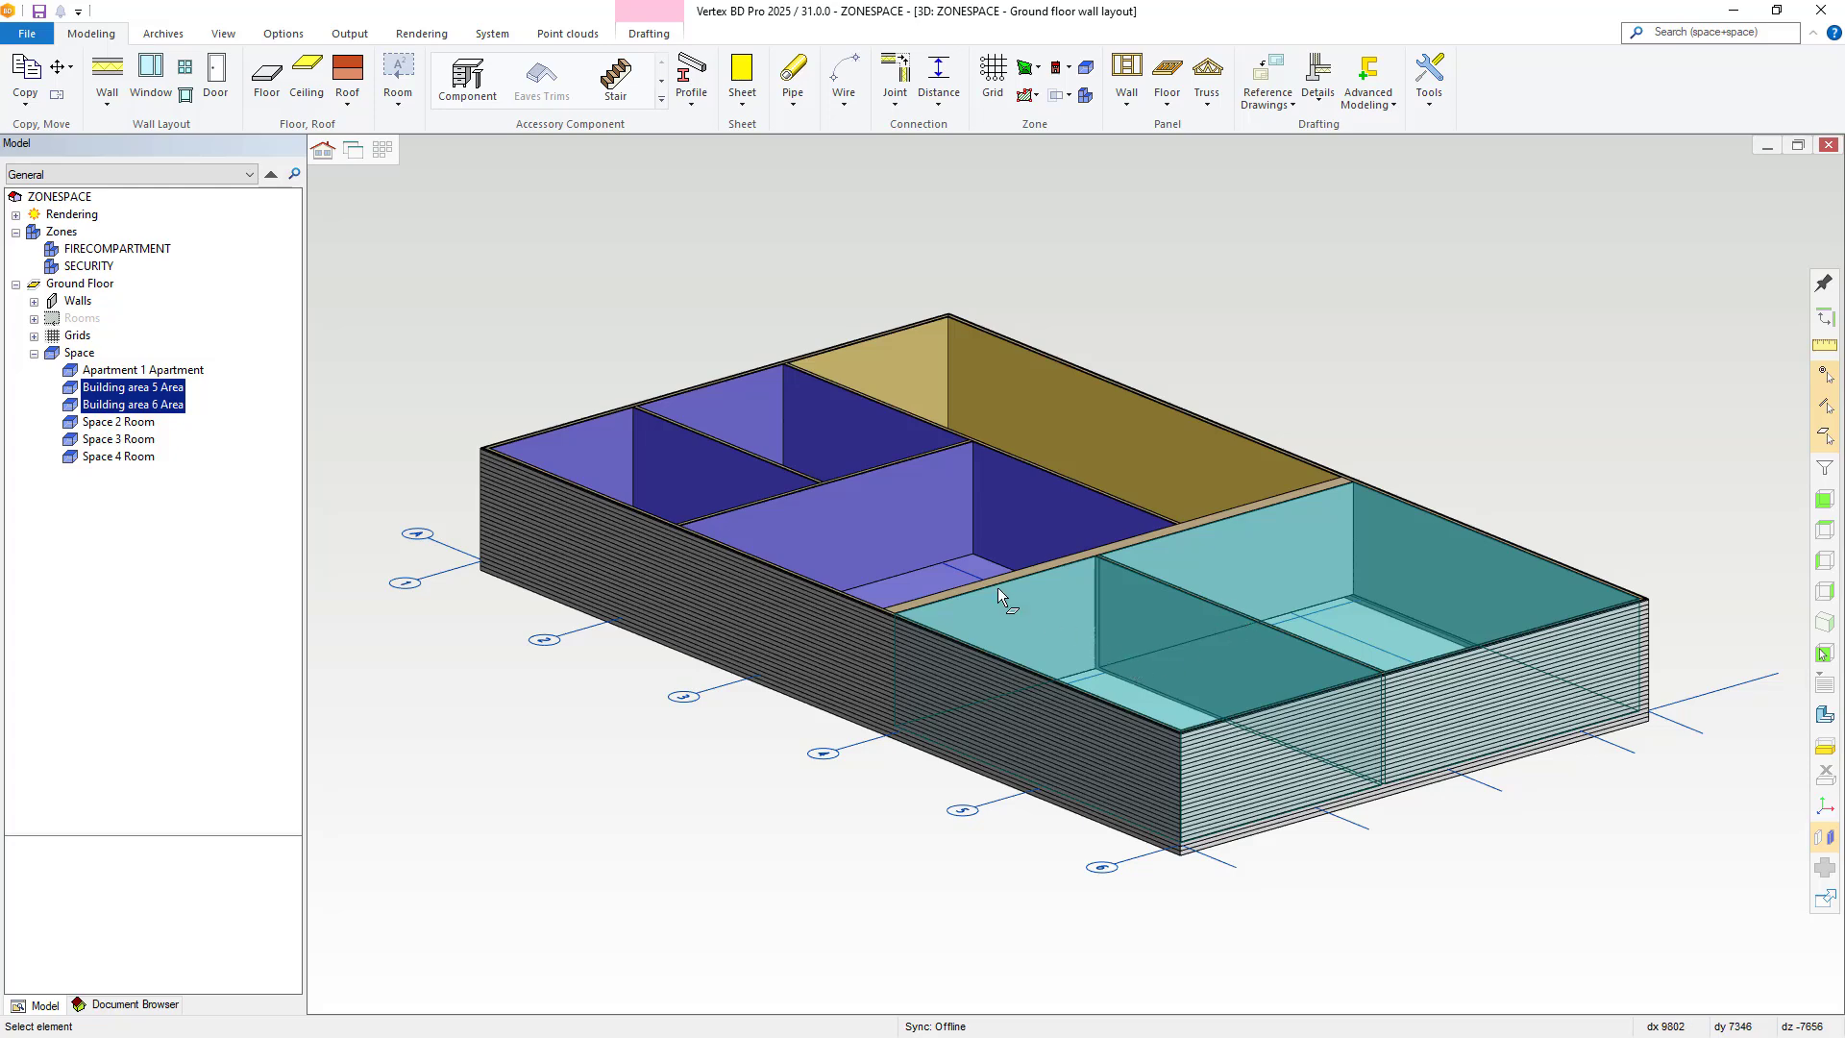
click(386, 365)
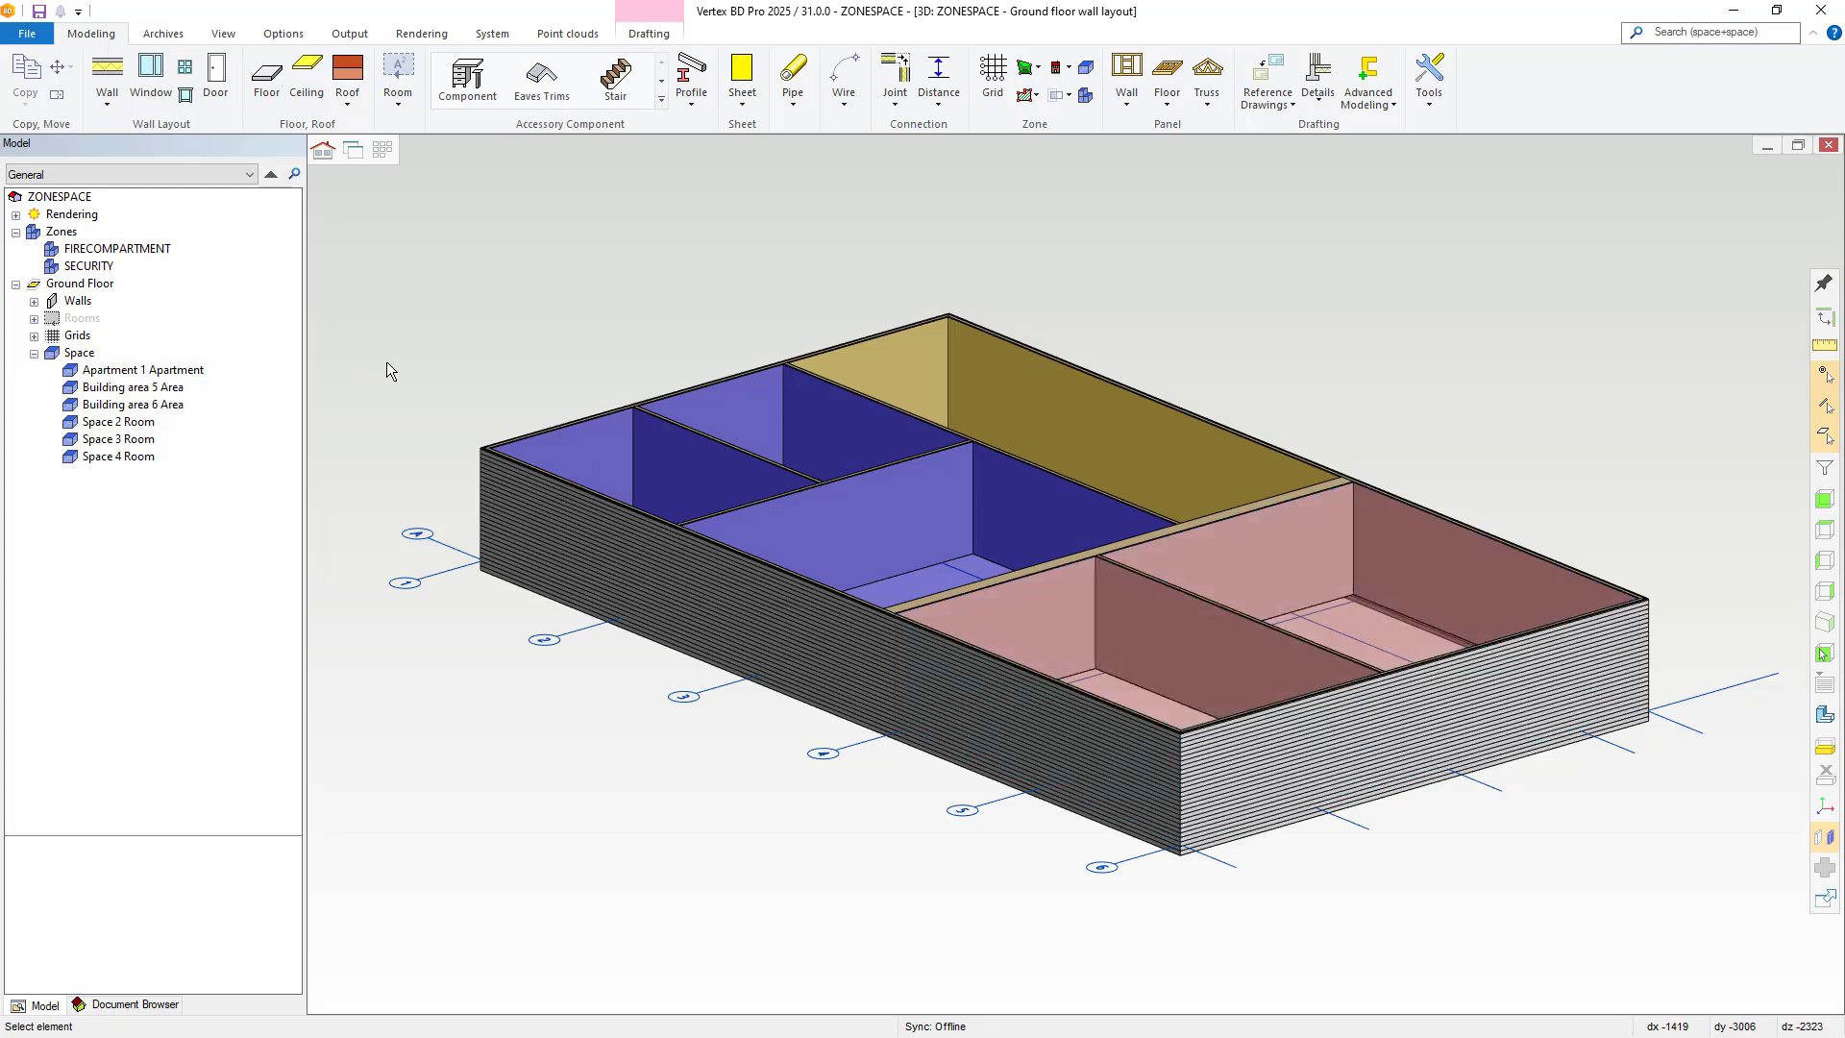
- Export the Ground Floor with all object types, including spaces and zones, as an IFC model, overwriting ZONESPACE.ifc
click(37, 32)
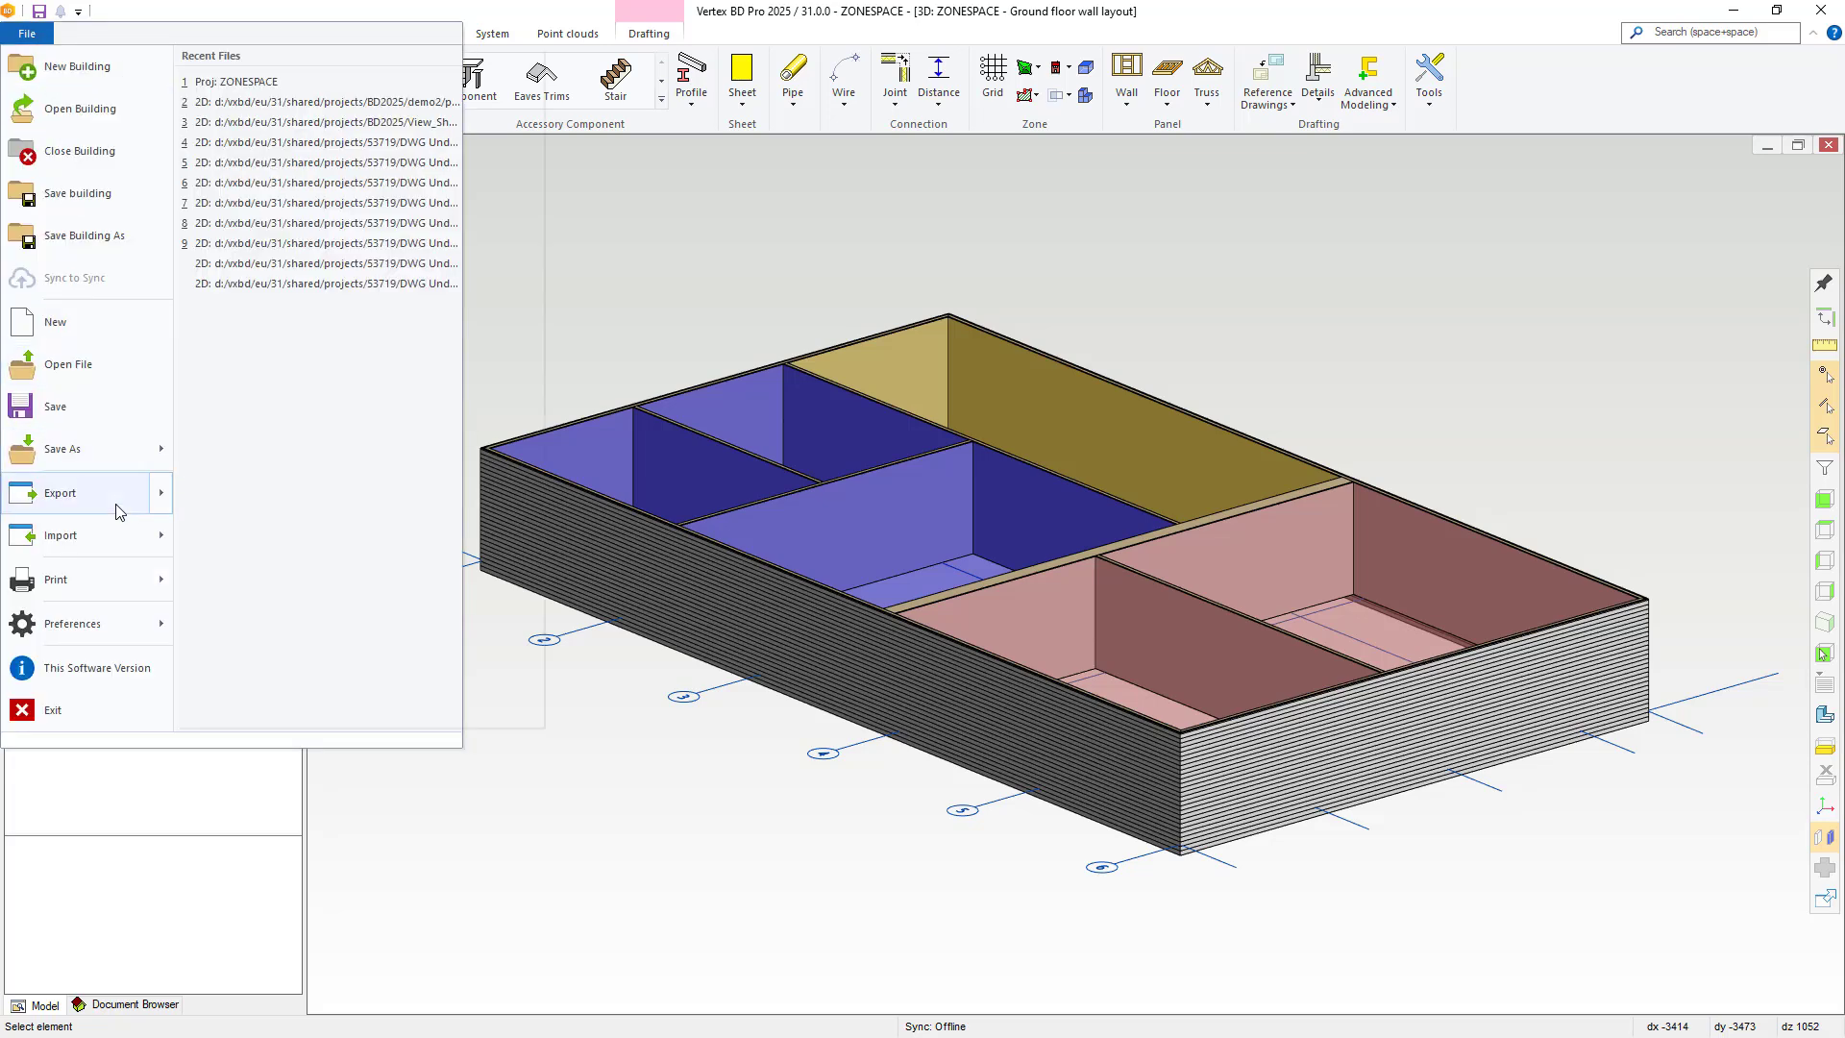
mouse_move(120, 511)
click(293, 285)
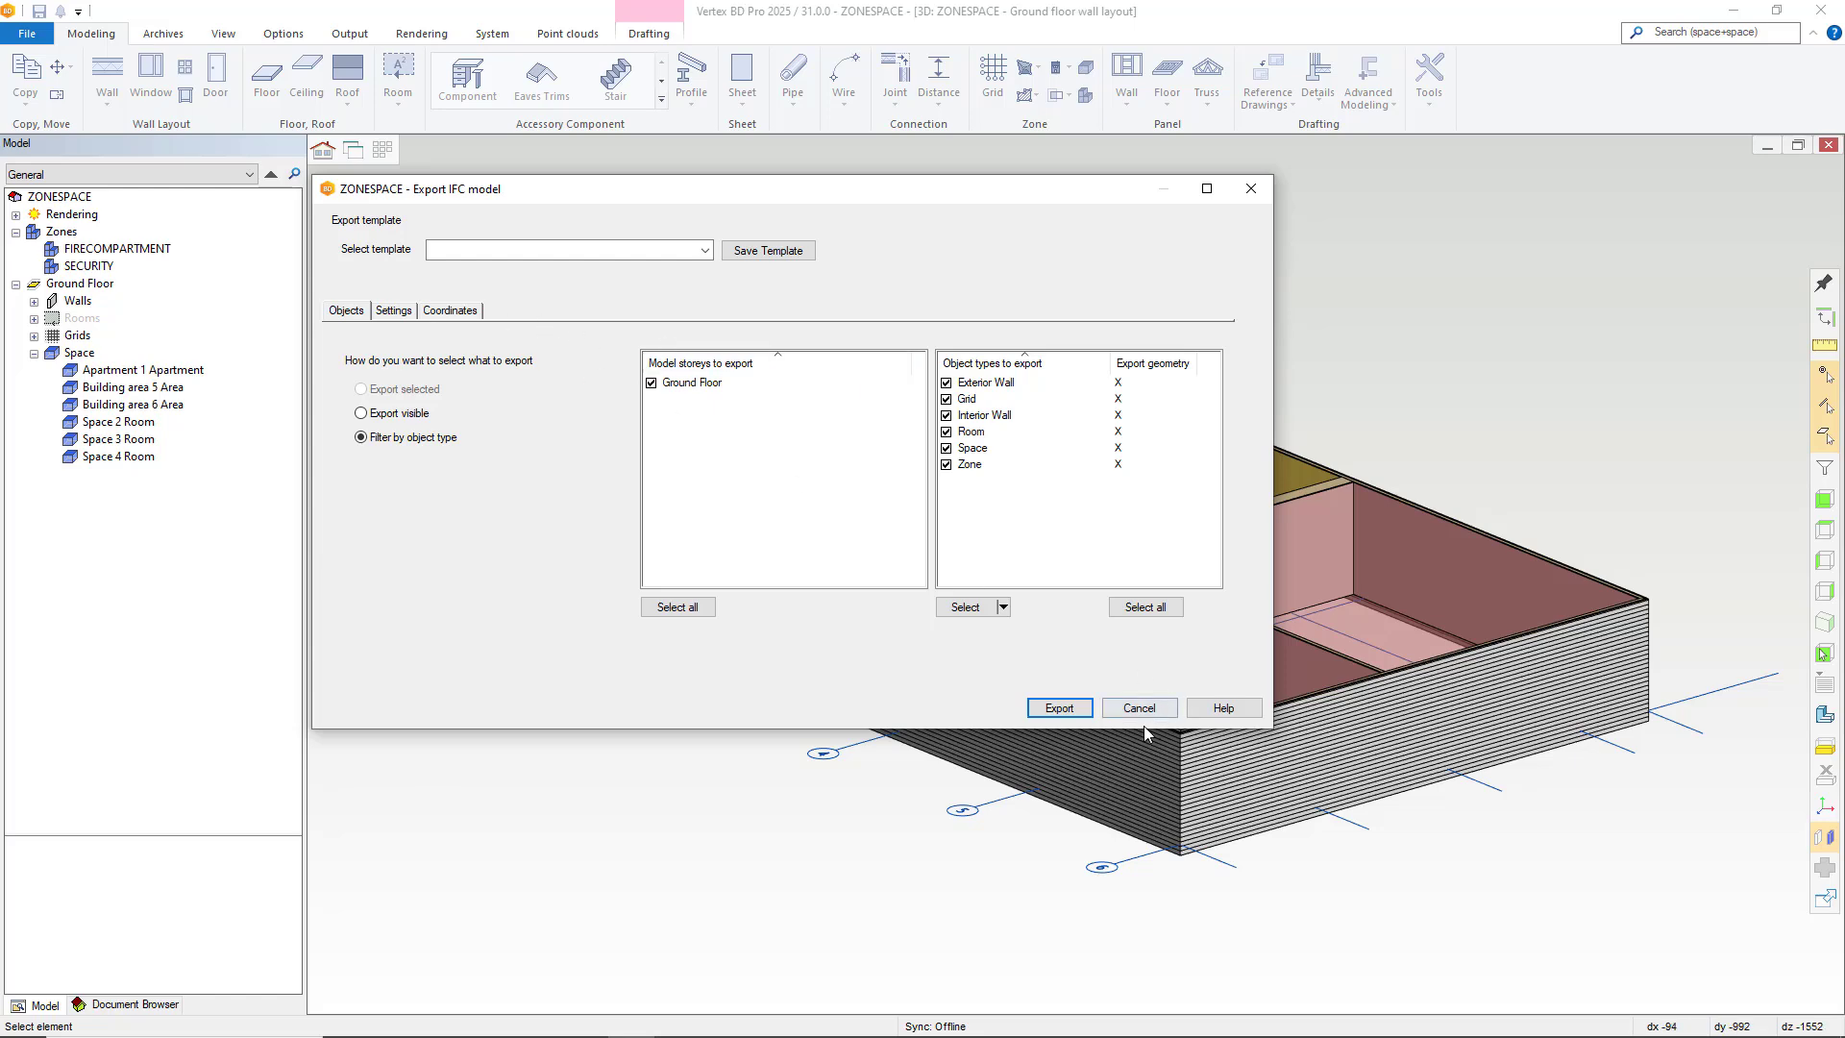
click(1067, 708)
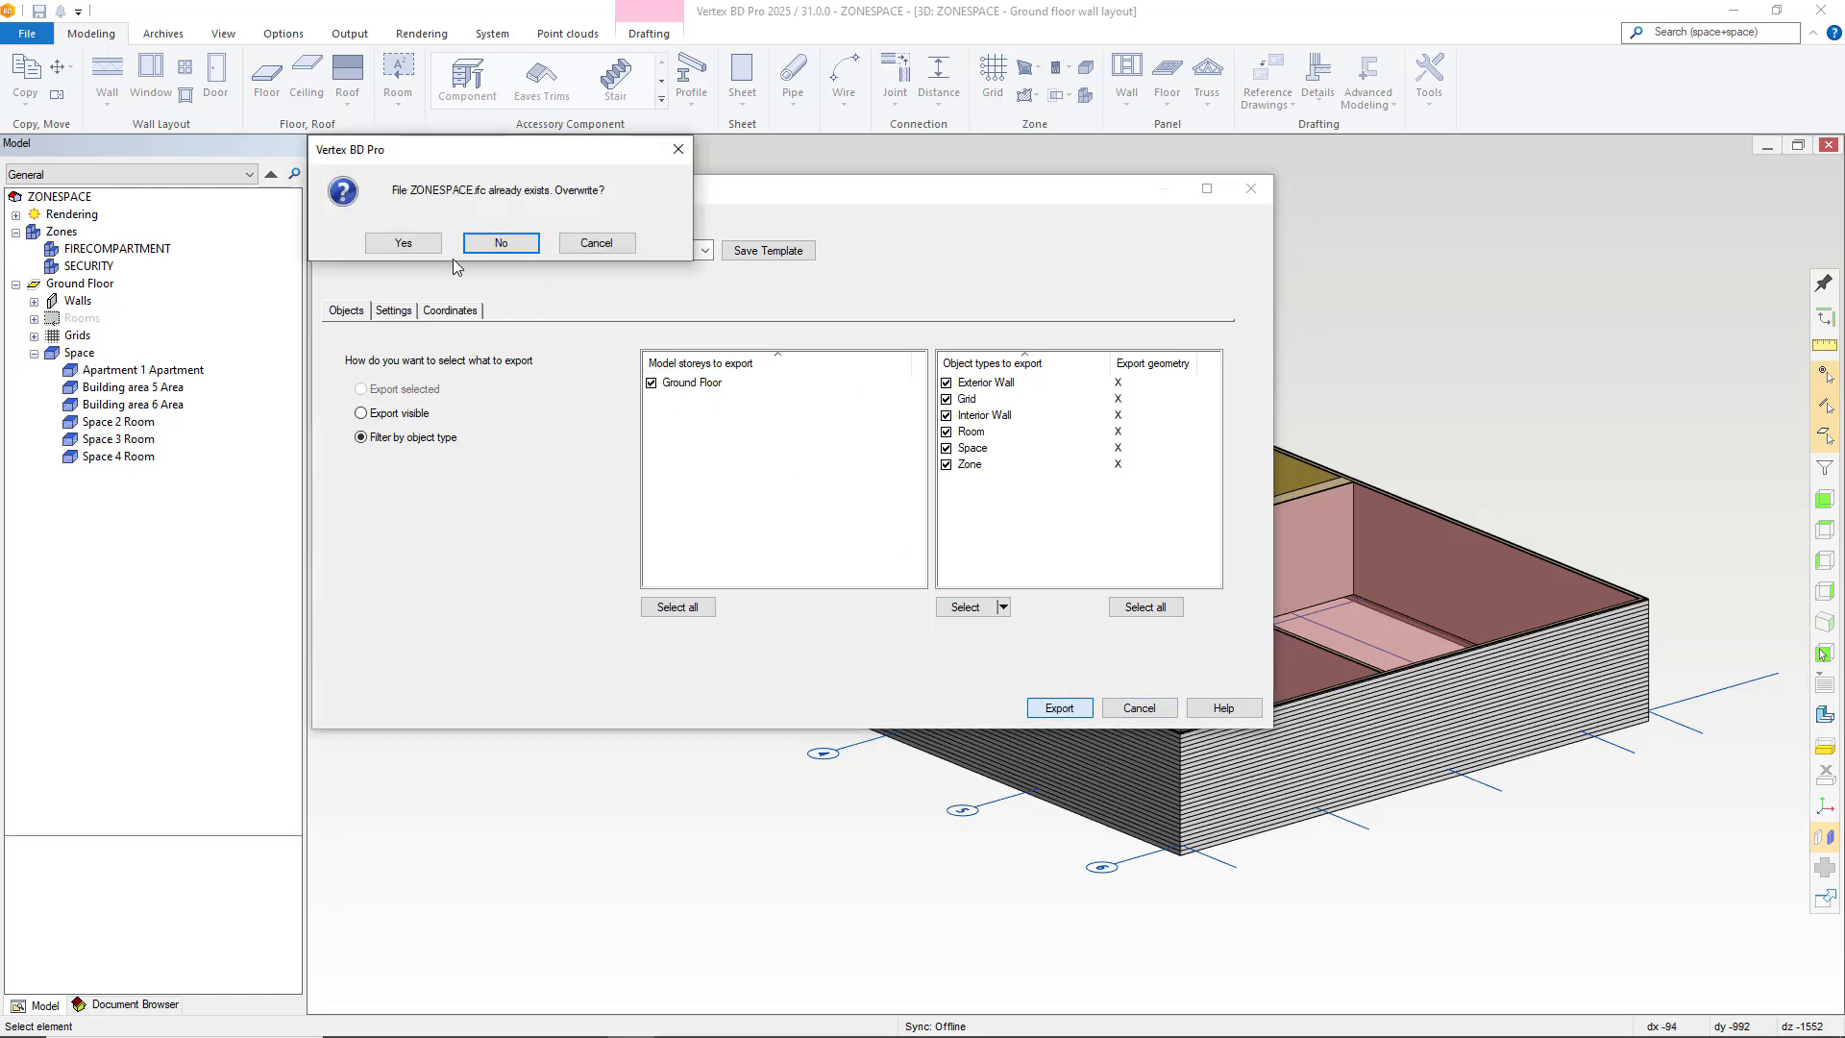
click(411, 243)
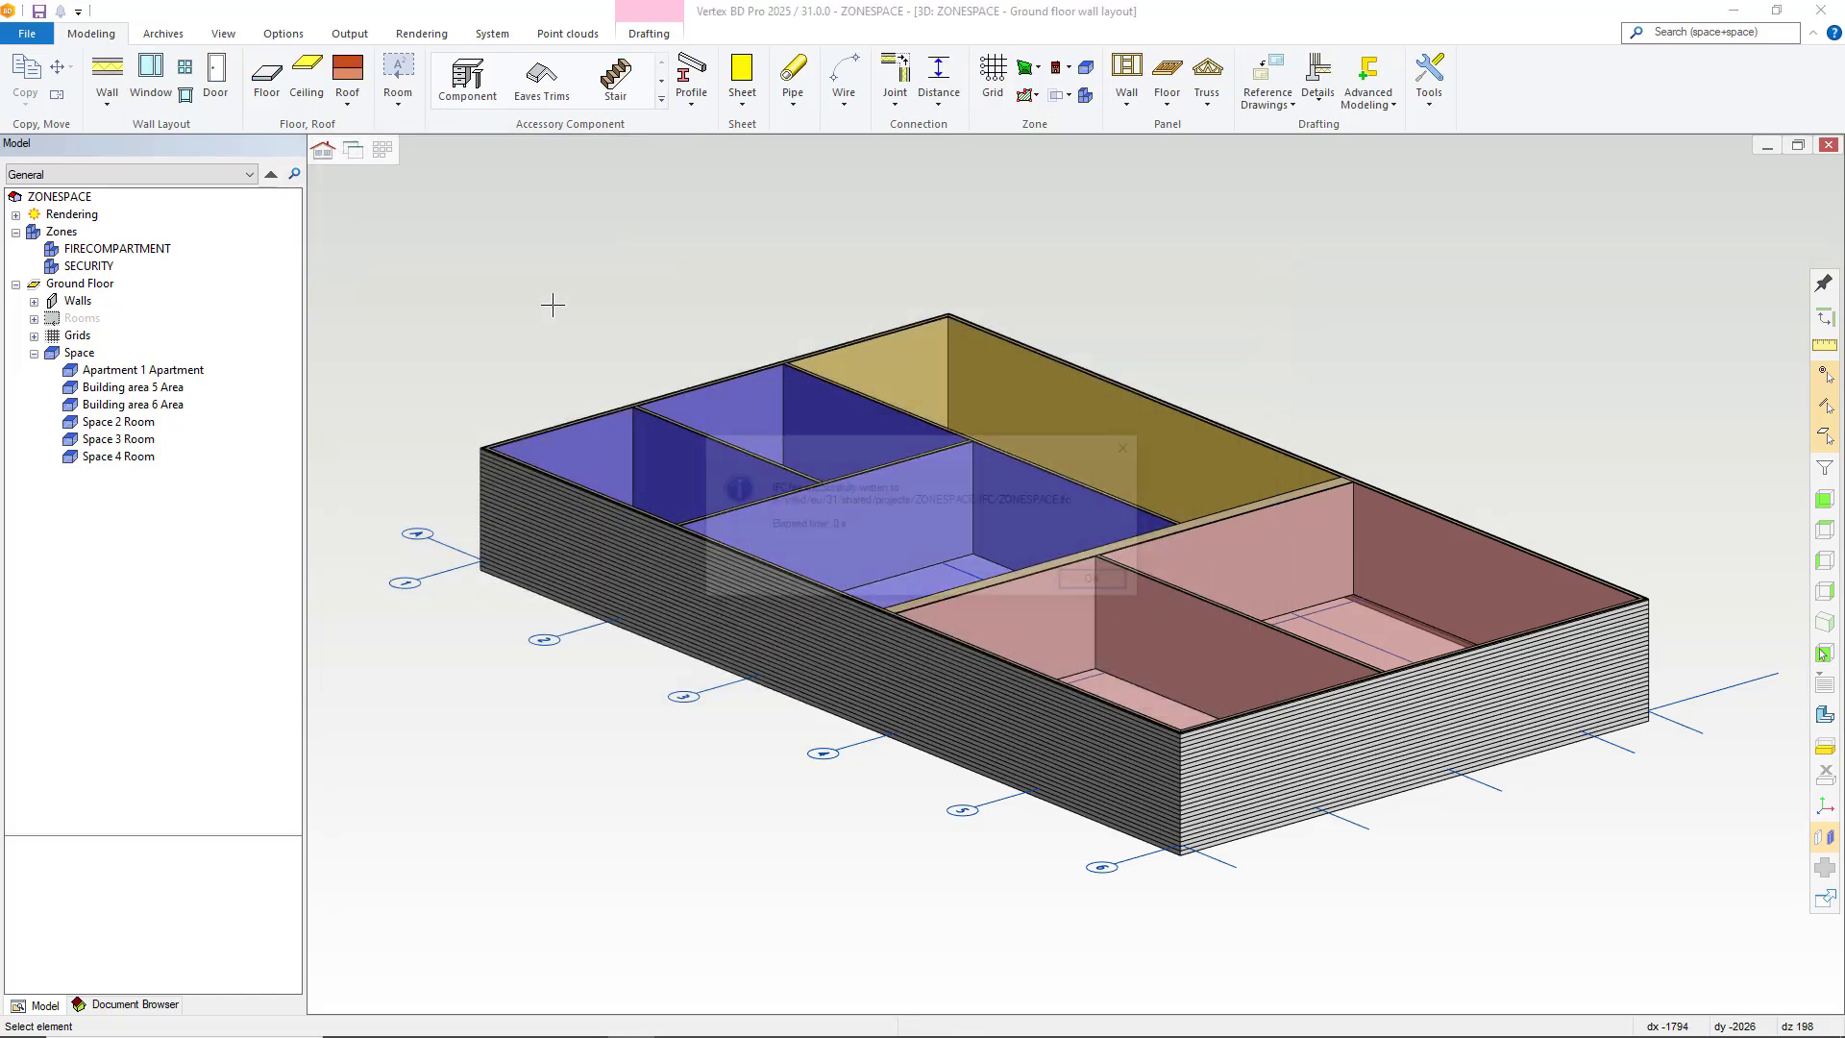
click(1095, 581)
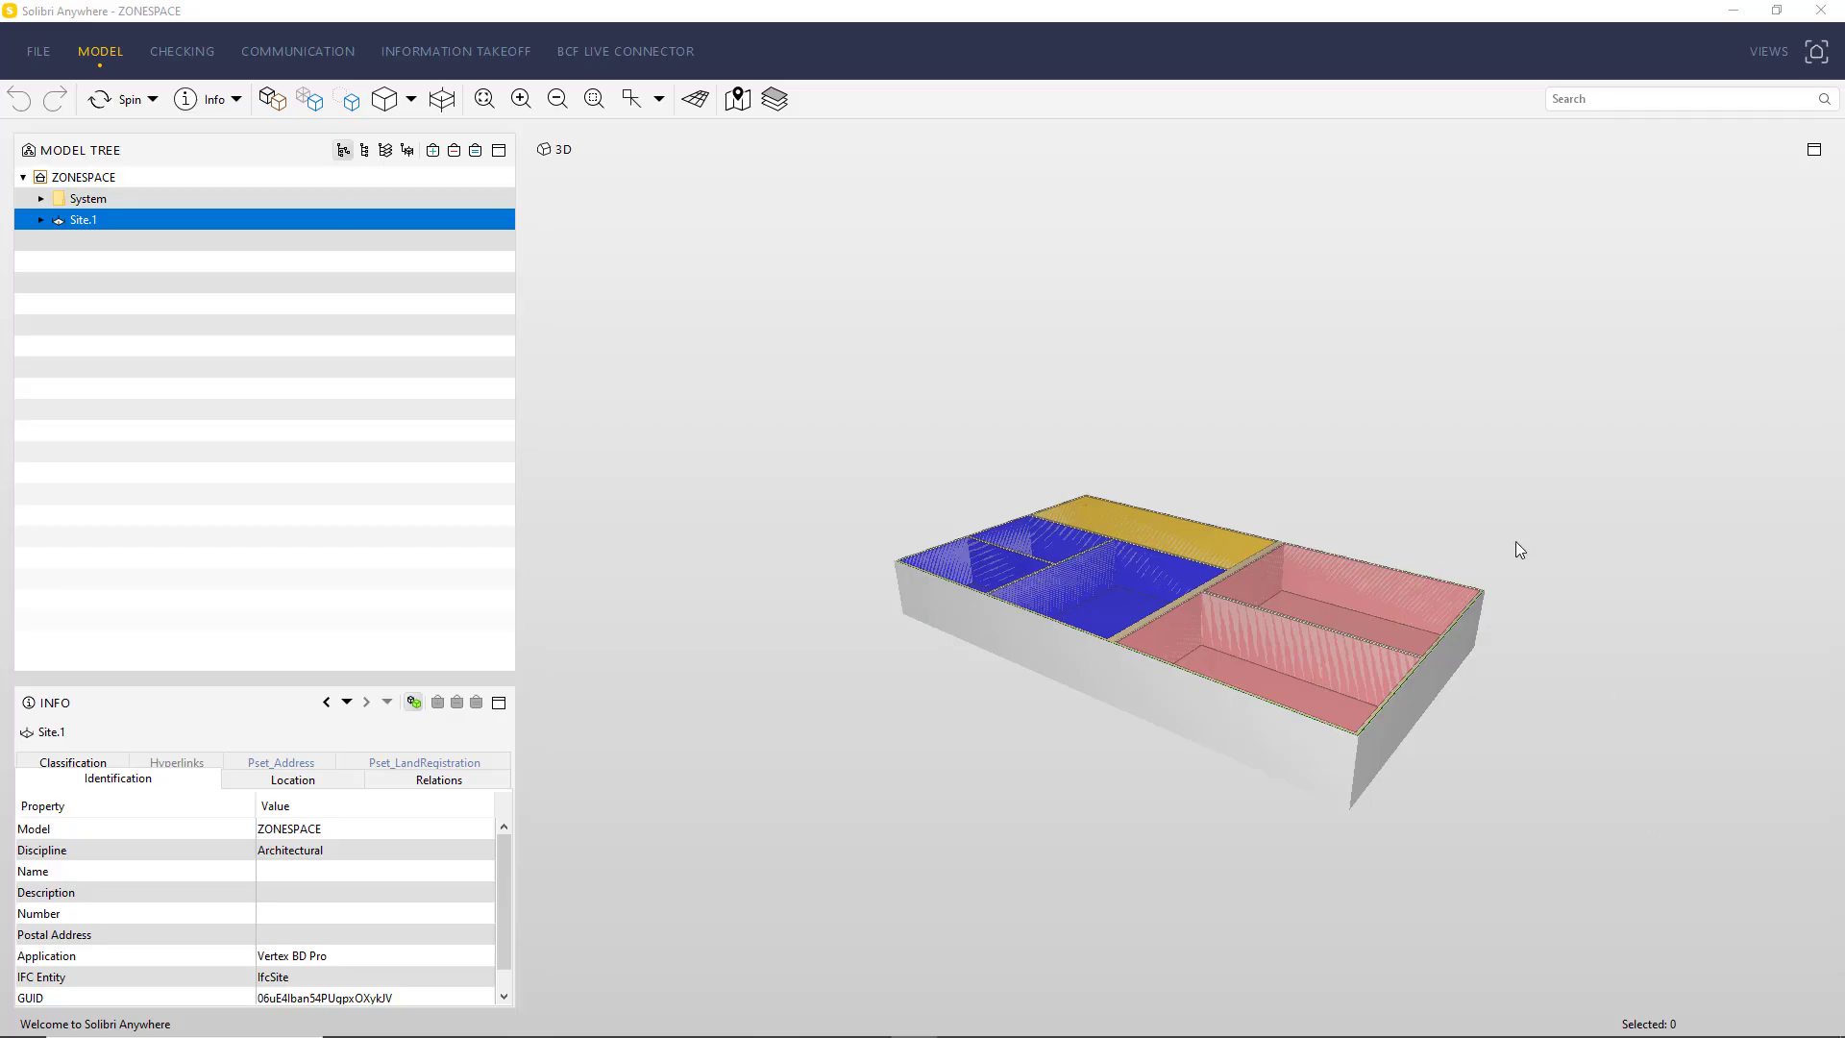
- In Solibri Anywhere, examine the FIRECOMPARTMENT zone of the exported model and check each of its spaces in turn
click(42, 199)
click(77, 223)
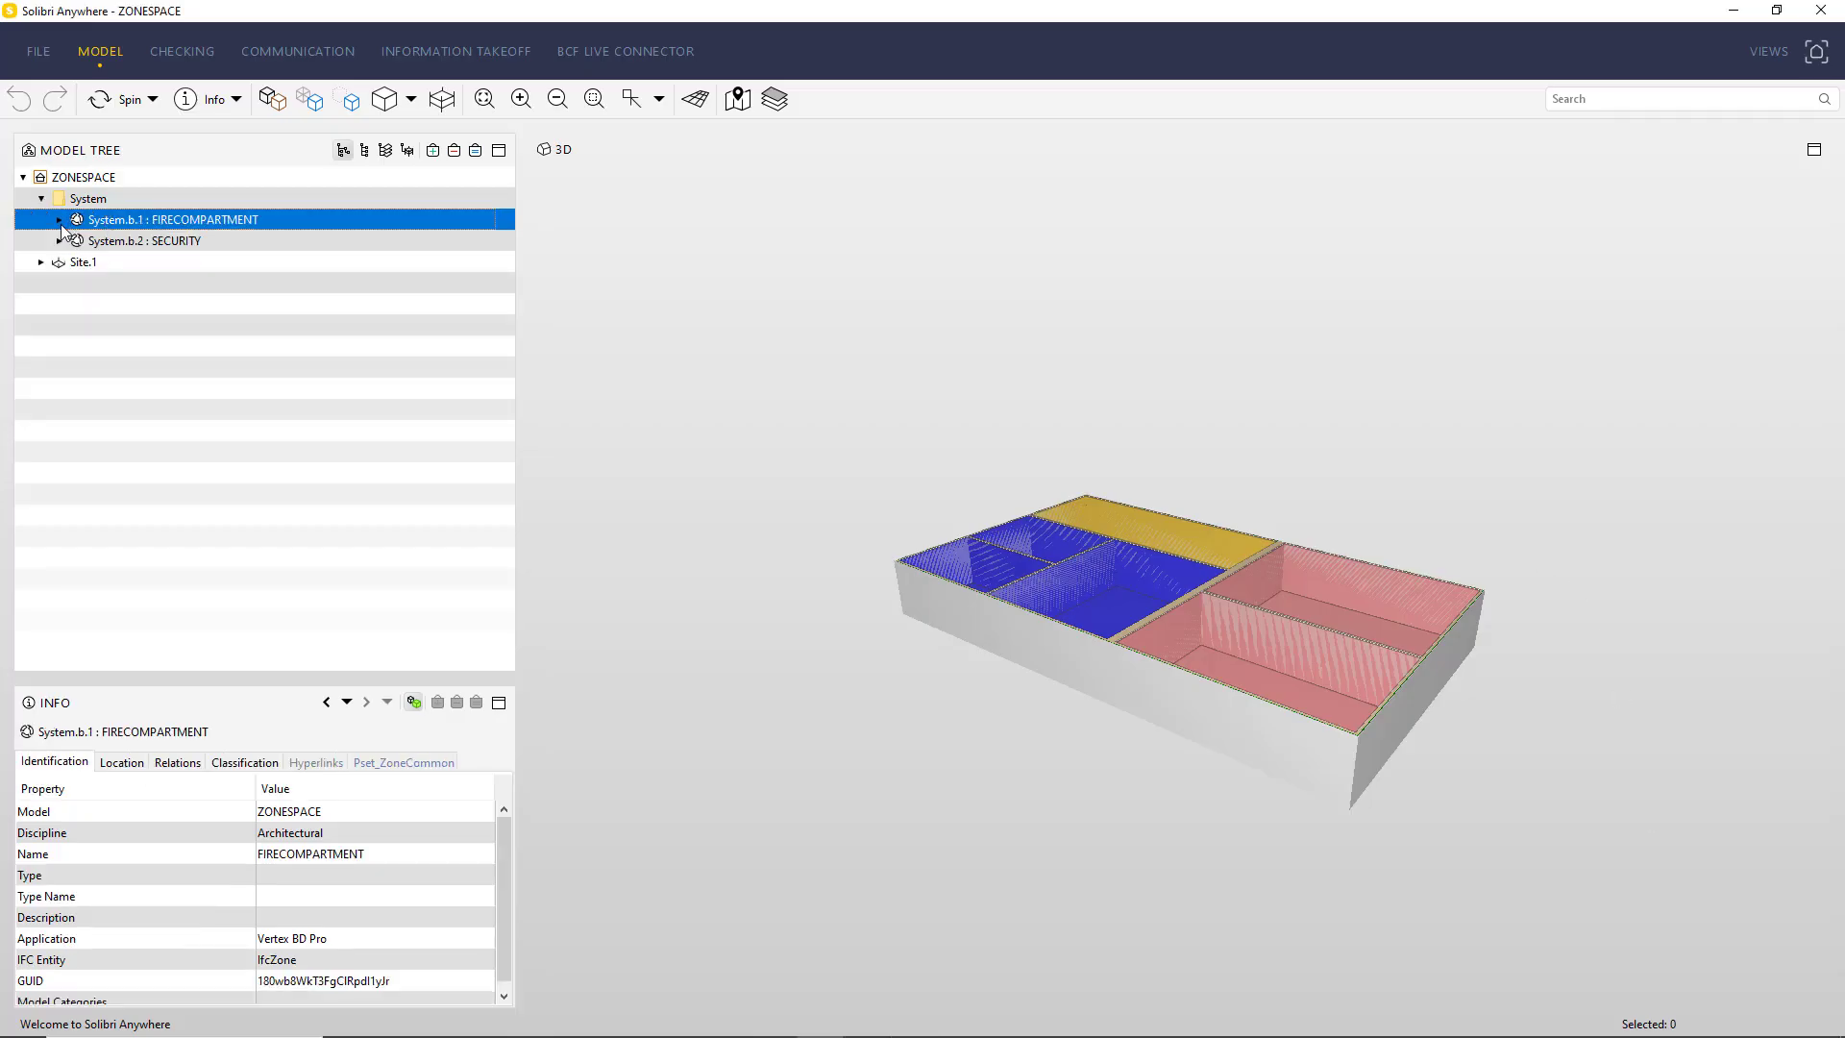
click(59, 221)
click(178, 246)
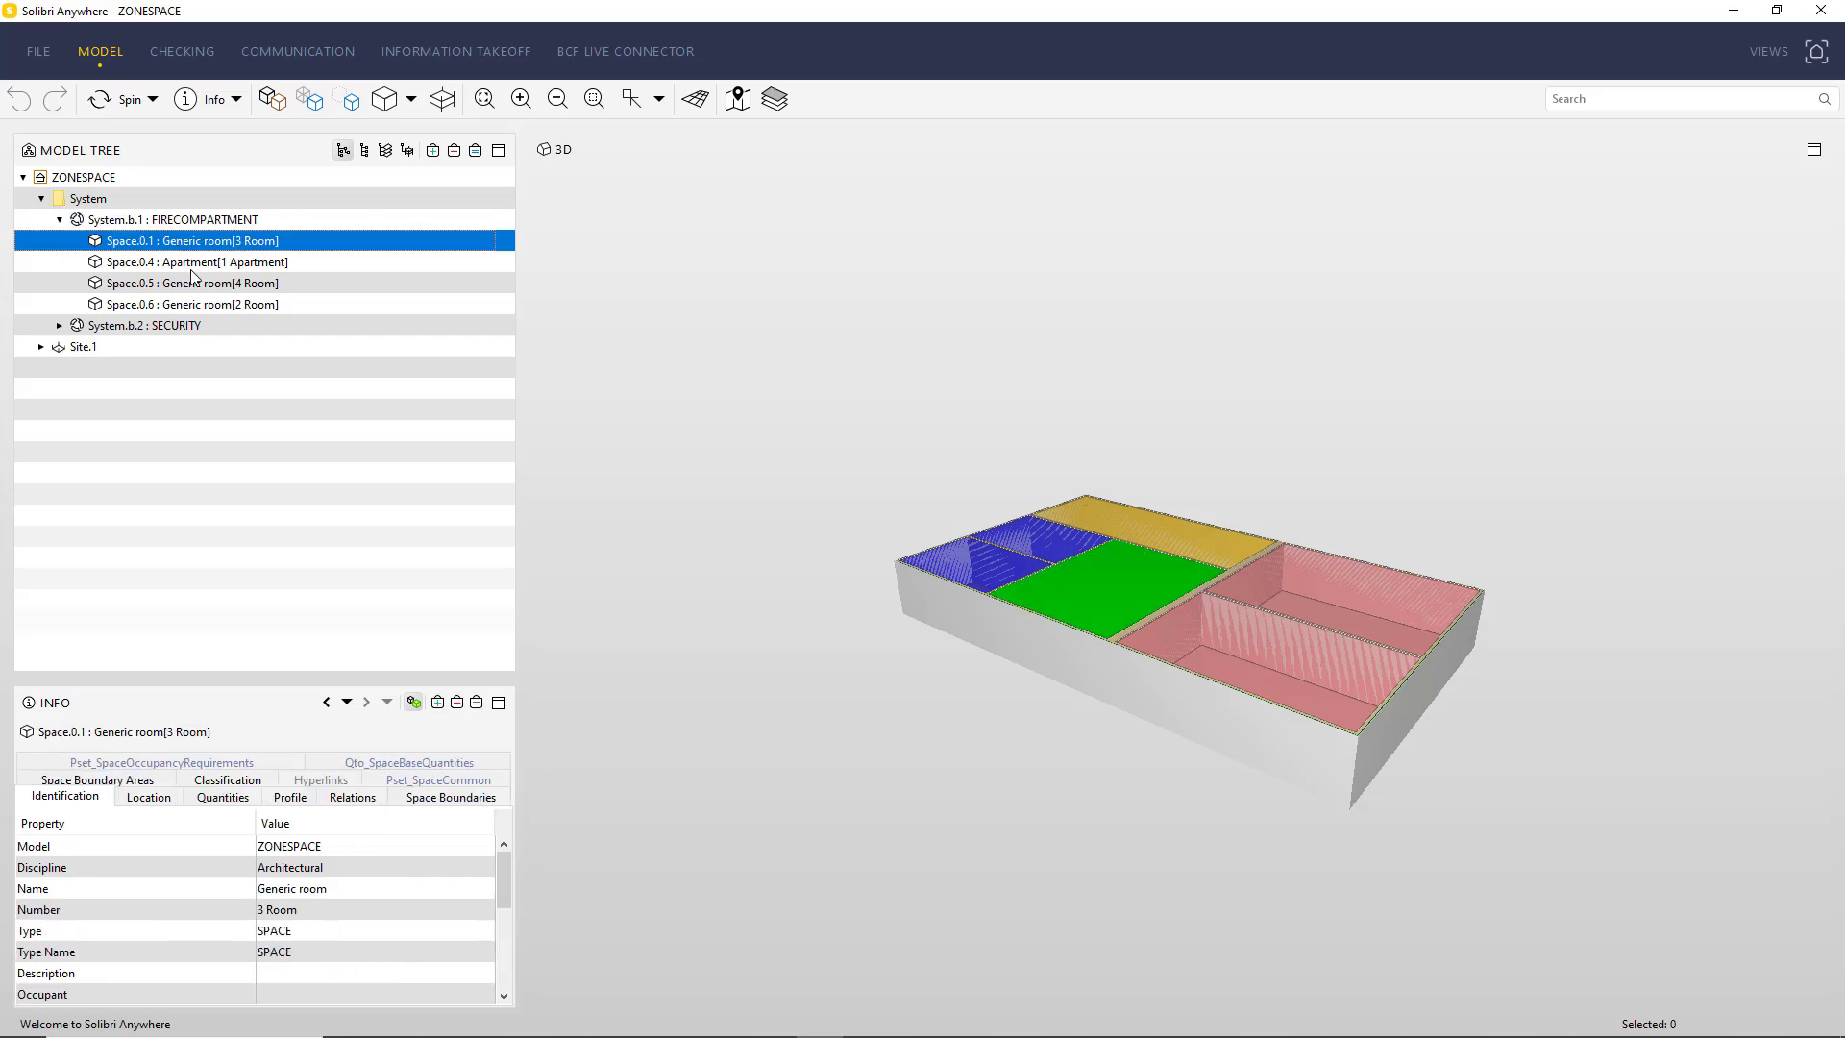
click(192, 267)
click(195, 285)
click(197, 305)
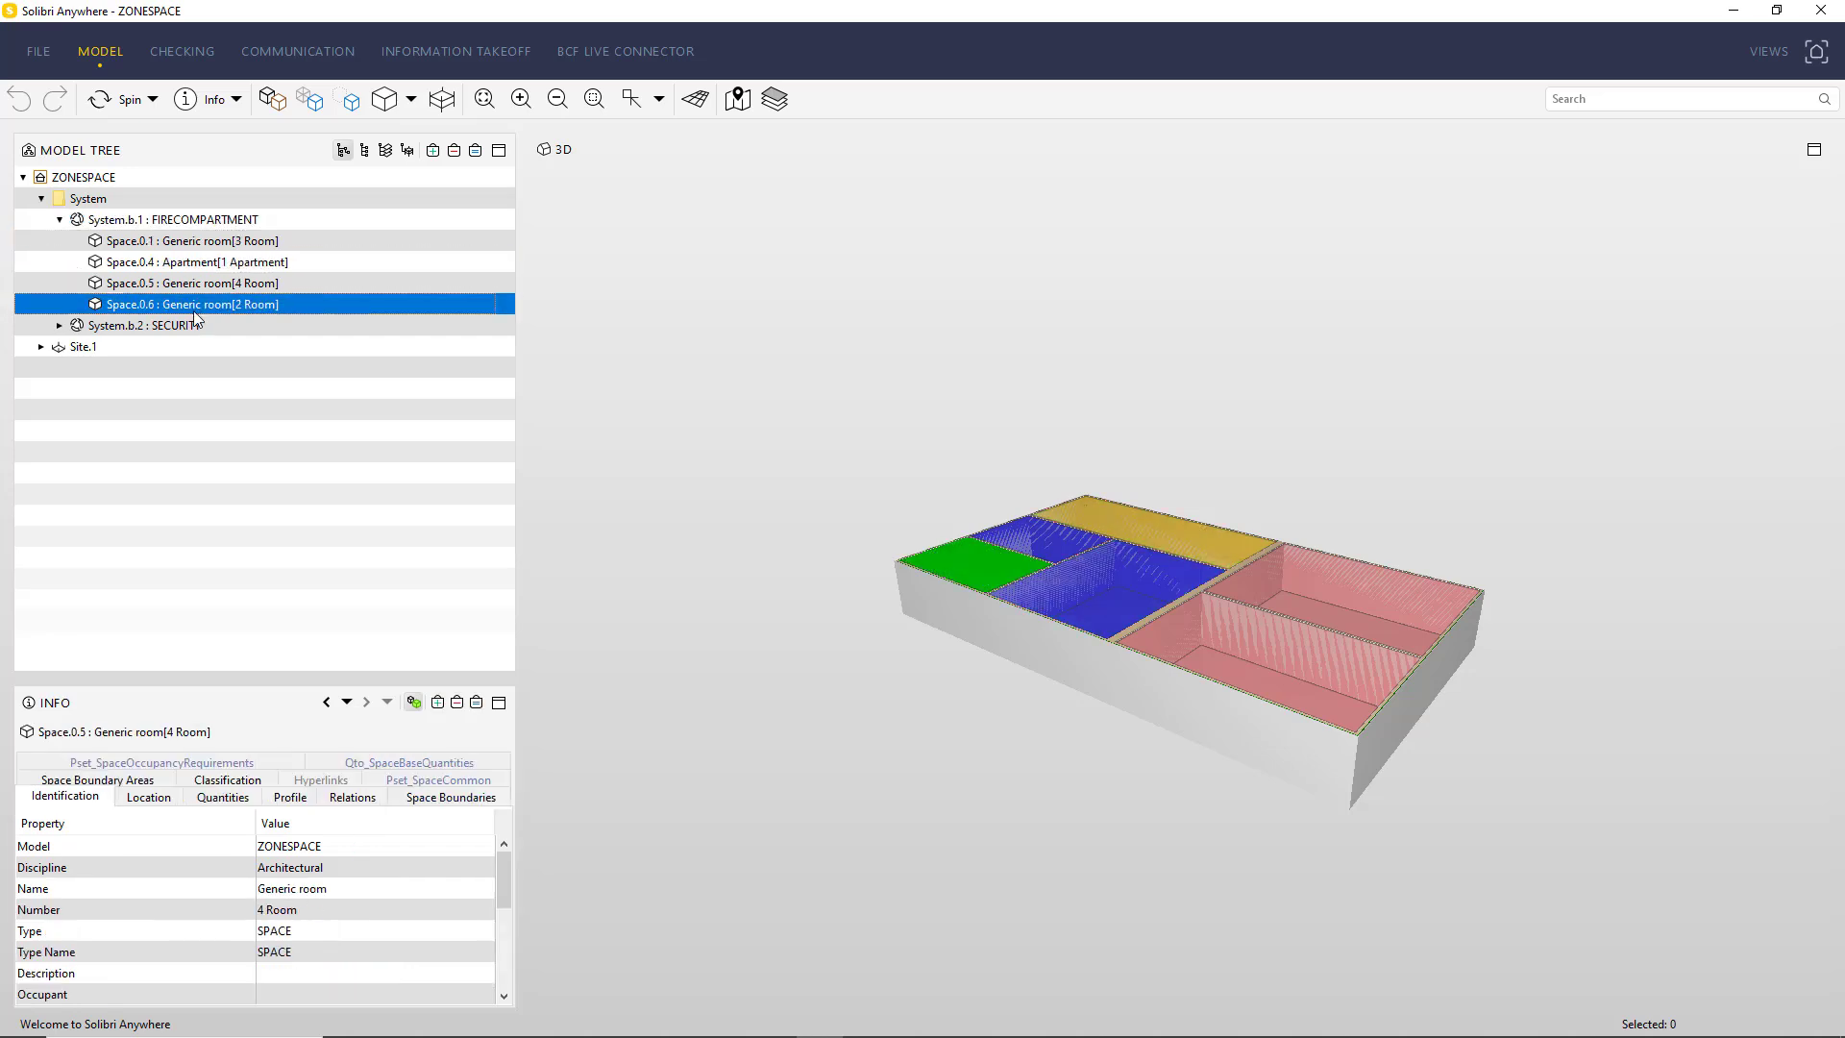
click(179, 225)
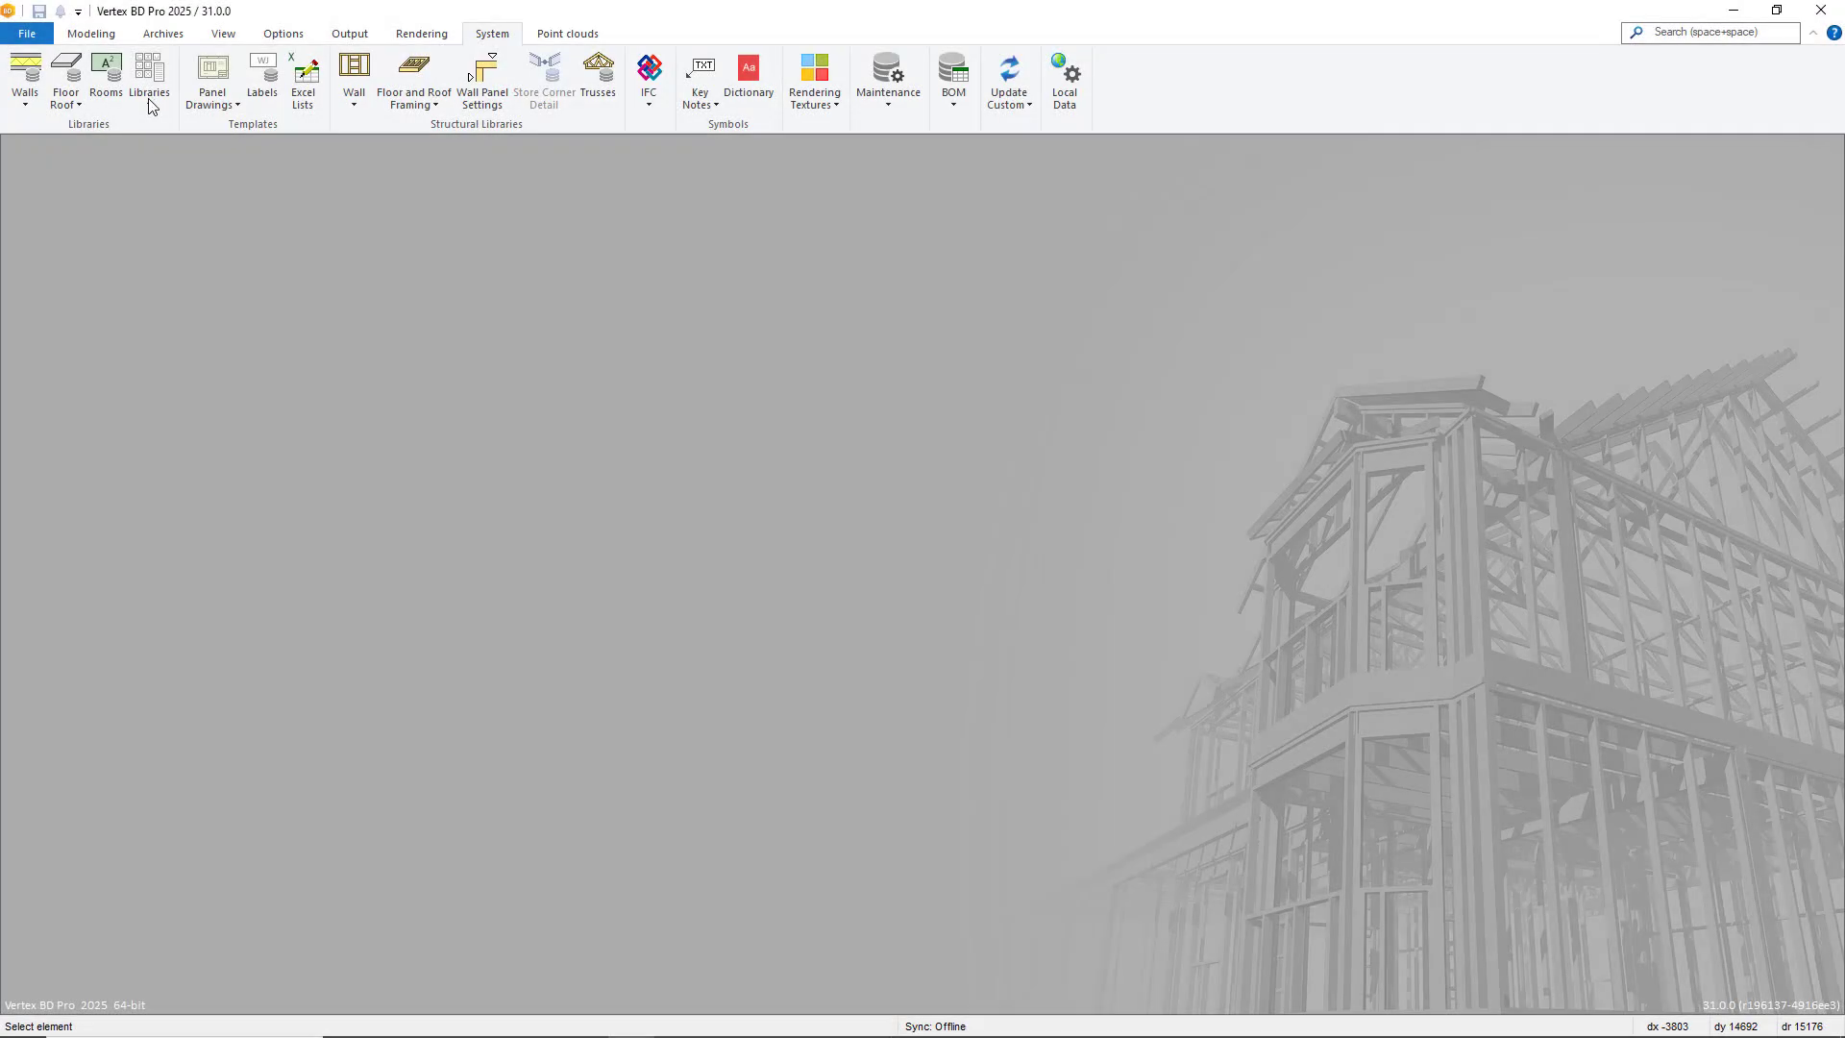
- In Vertex BD Pro, browse the Spaces & Zones system libraries to review the available space and zone types, ending in Spaces
click(149, 96)
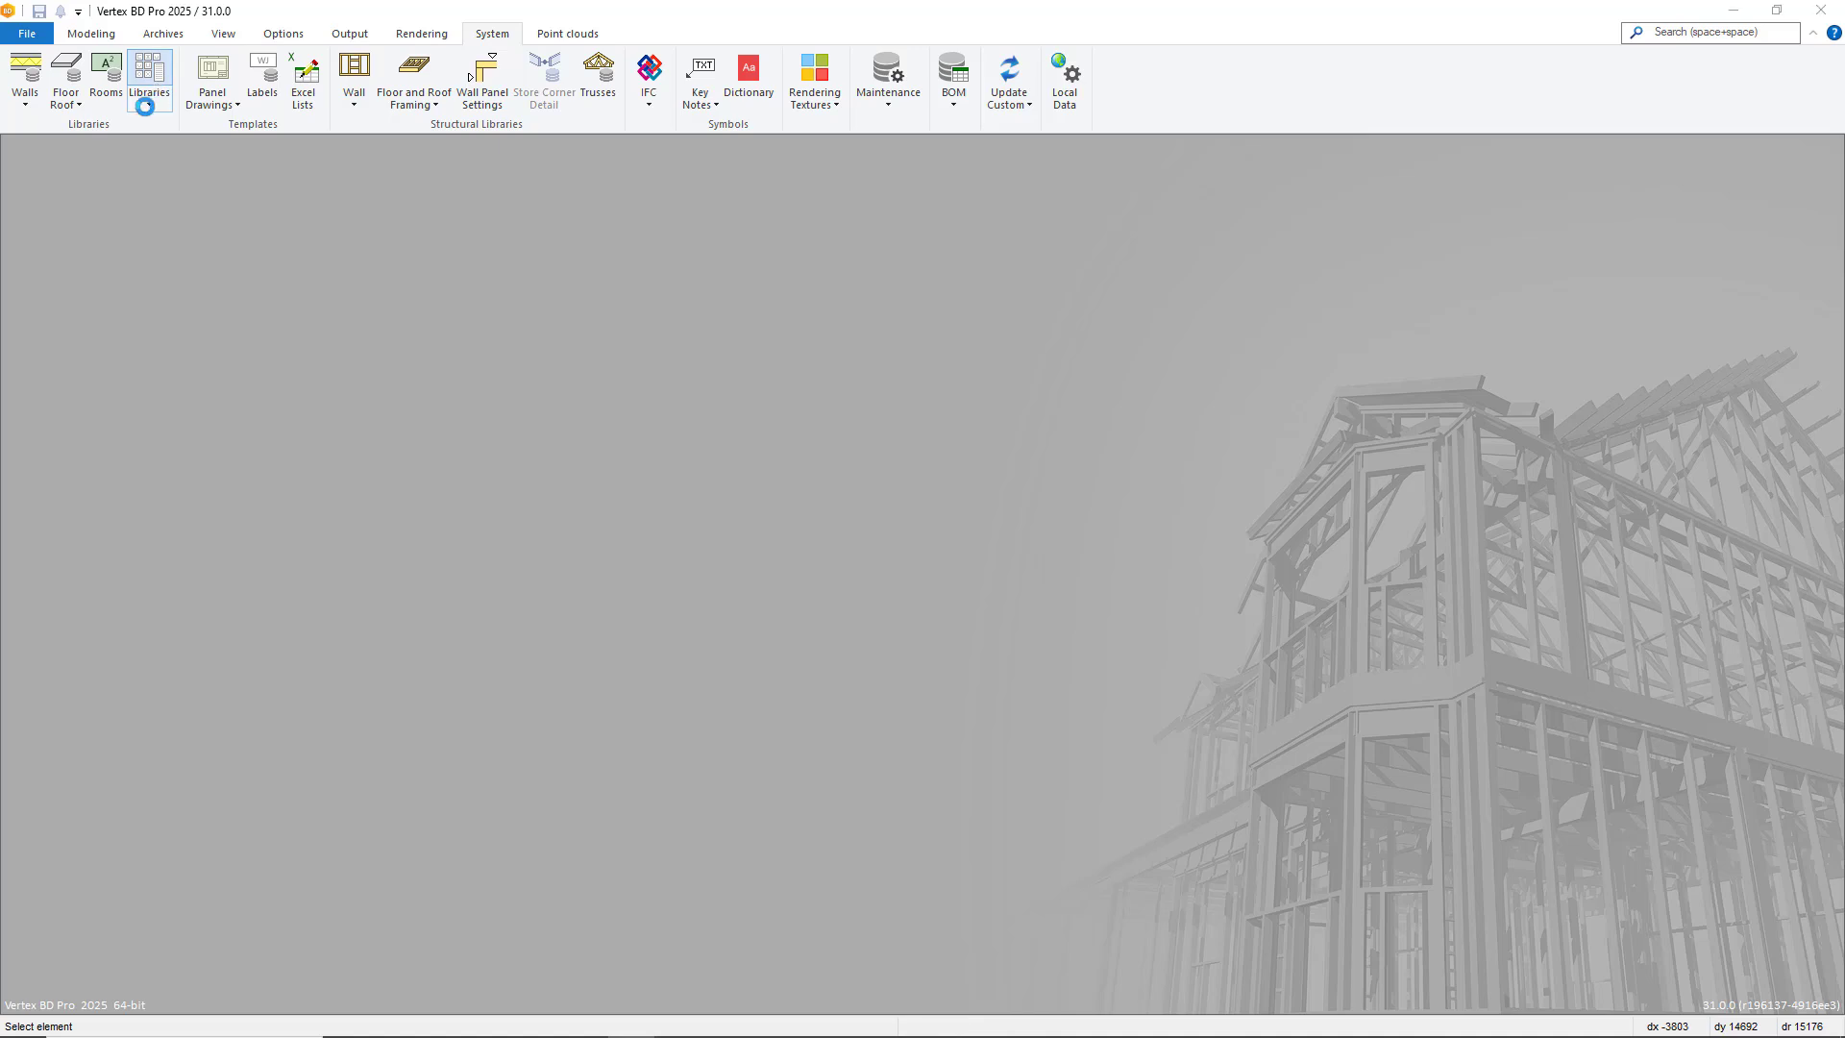
double_click(532, 287)
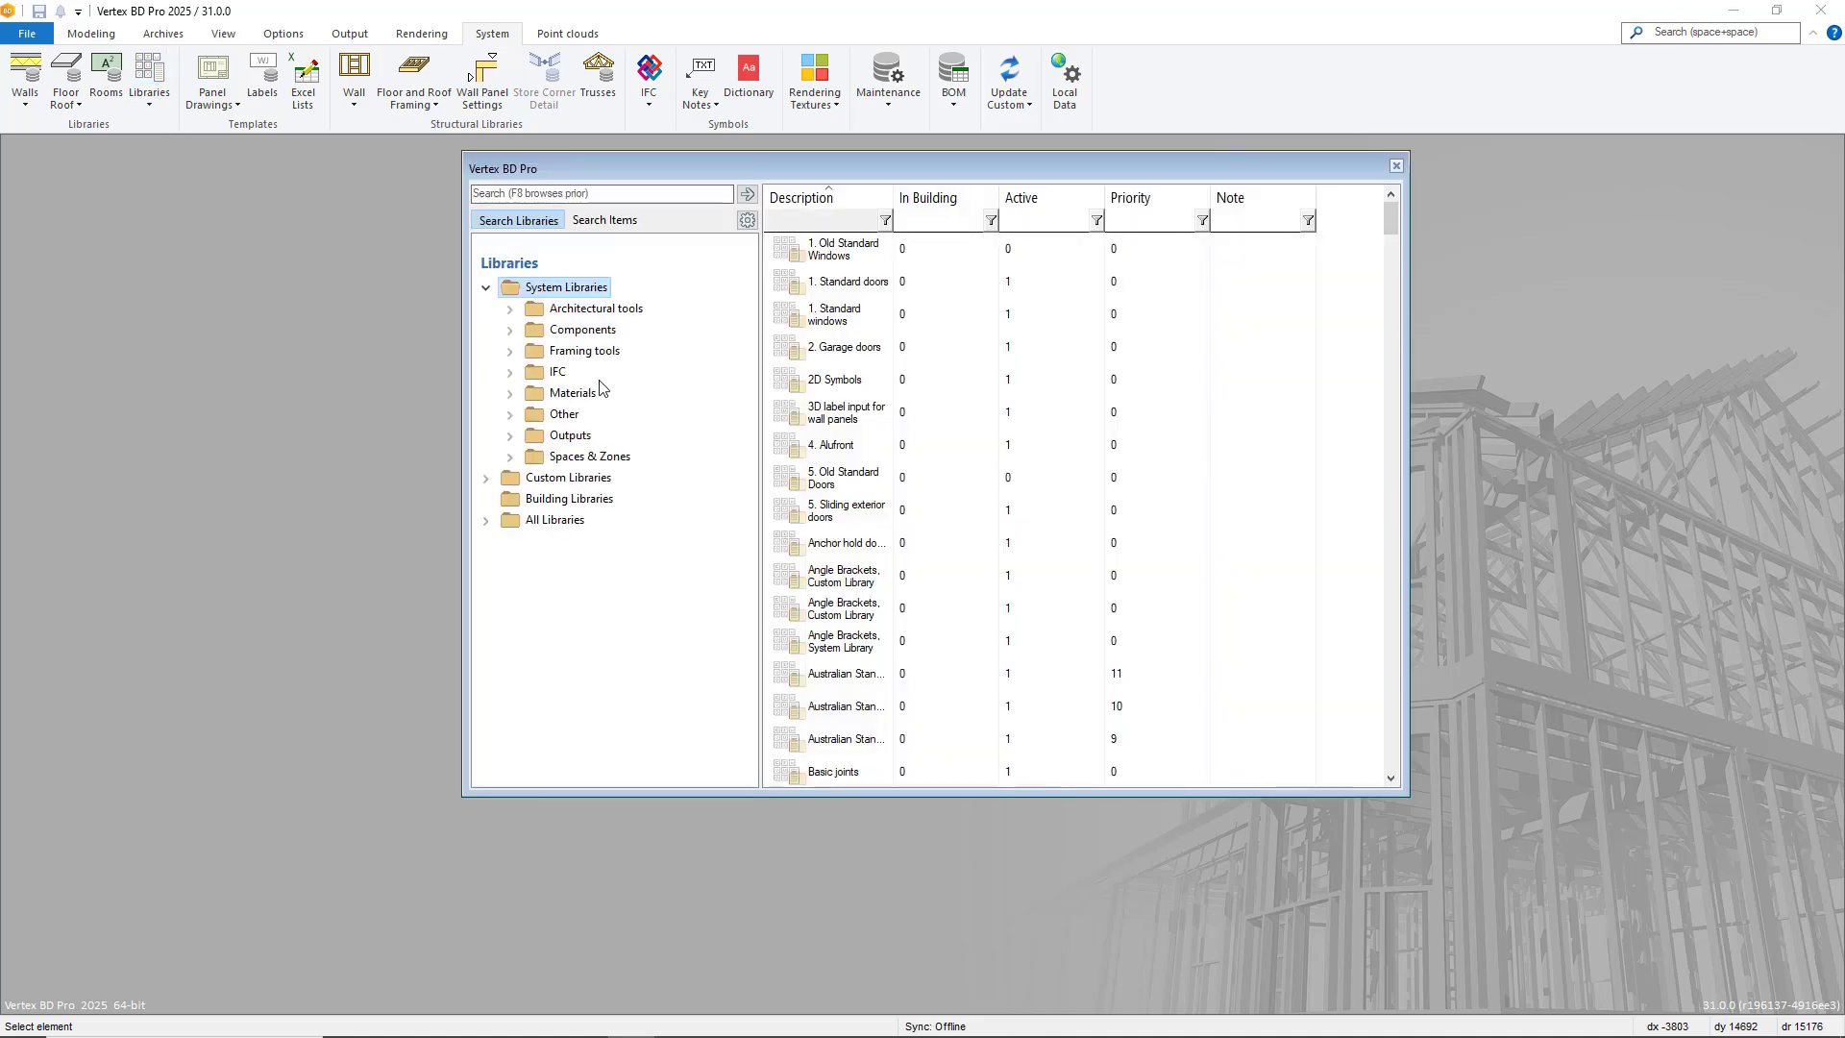
click(510, 457)
double_click(590, 478)
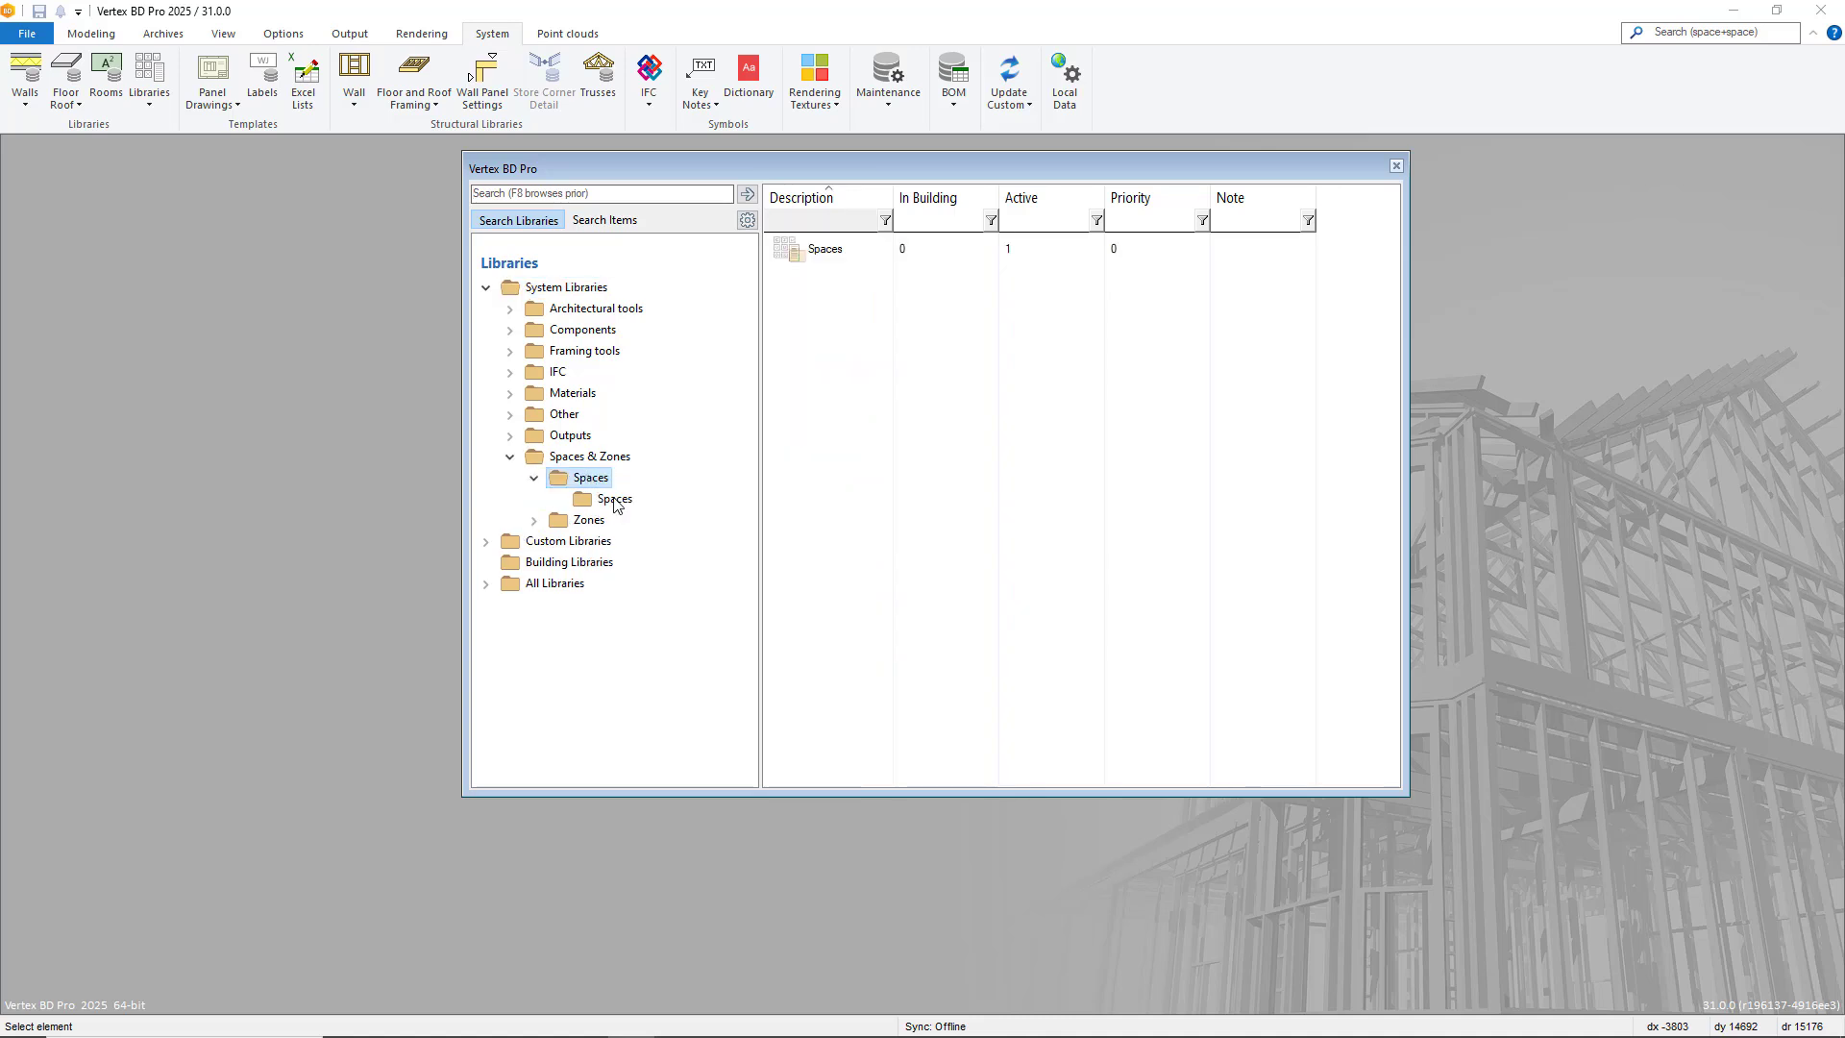
click(615, 500)
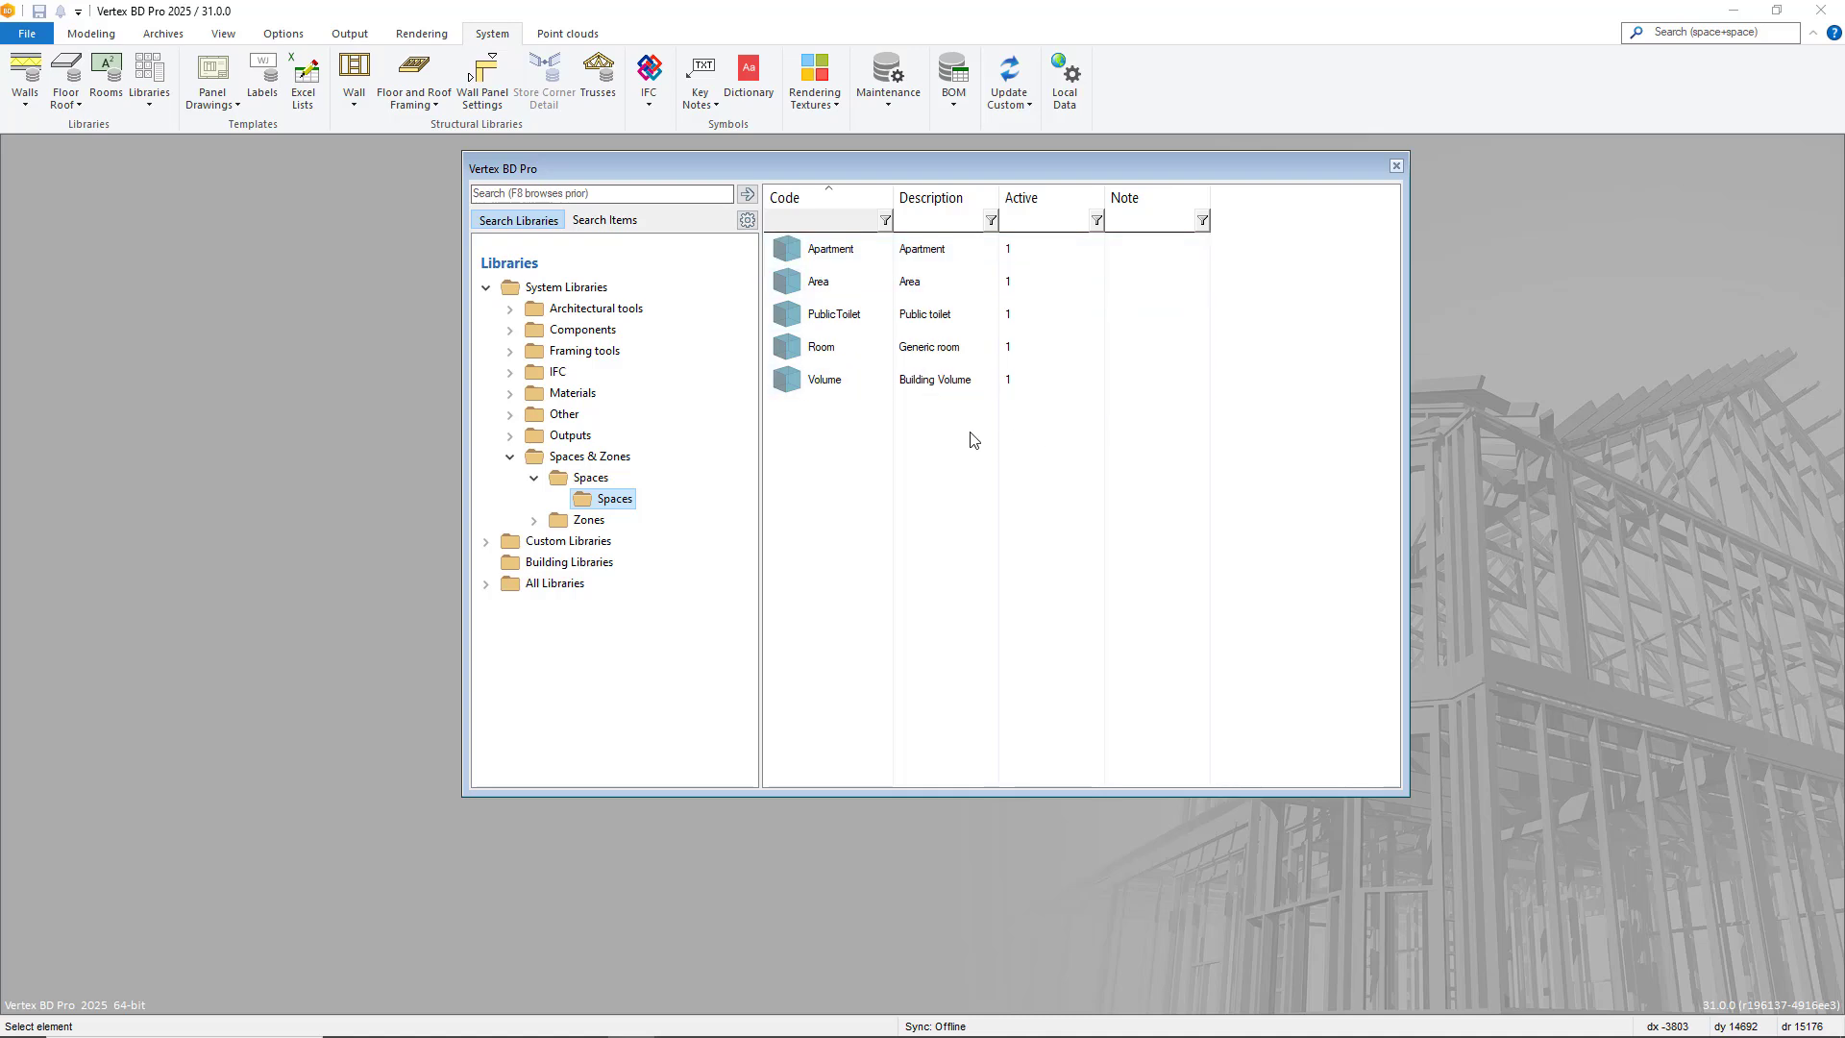
click(535, 520)
click(622, 543)
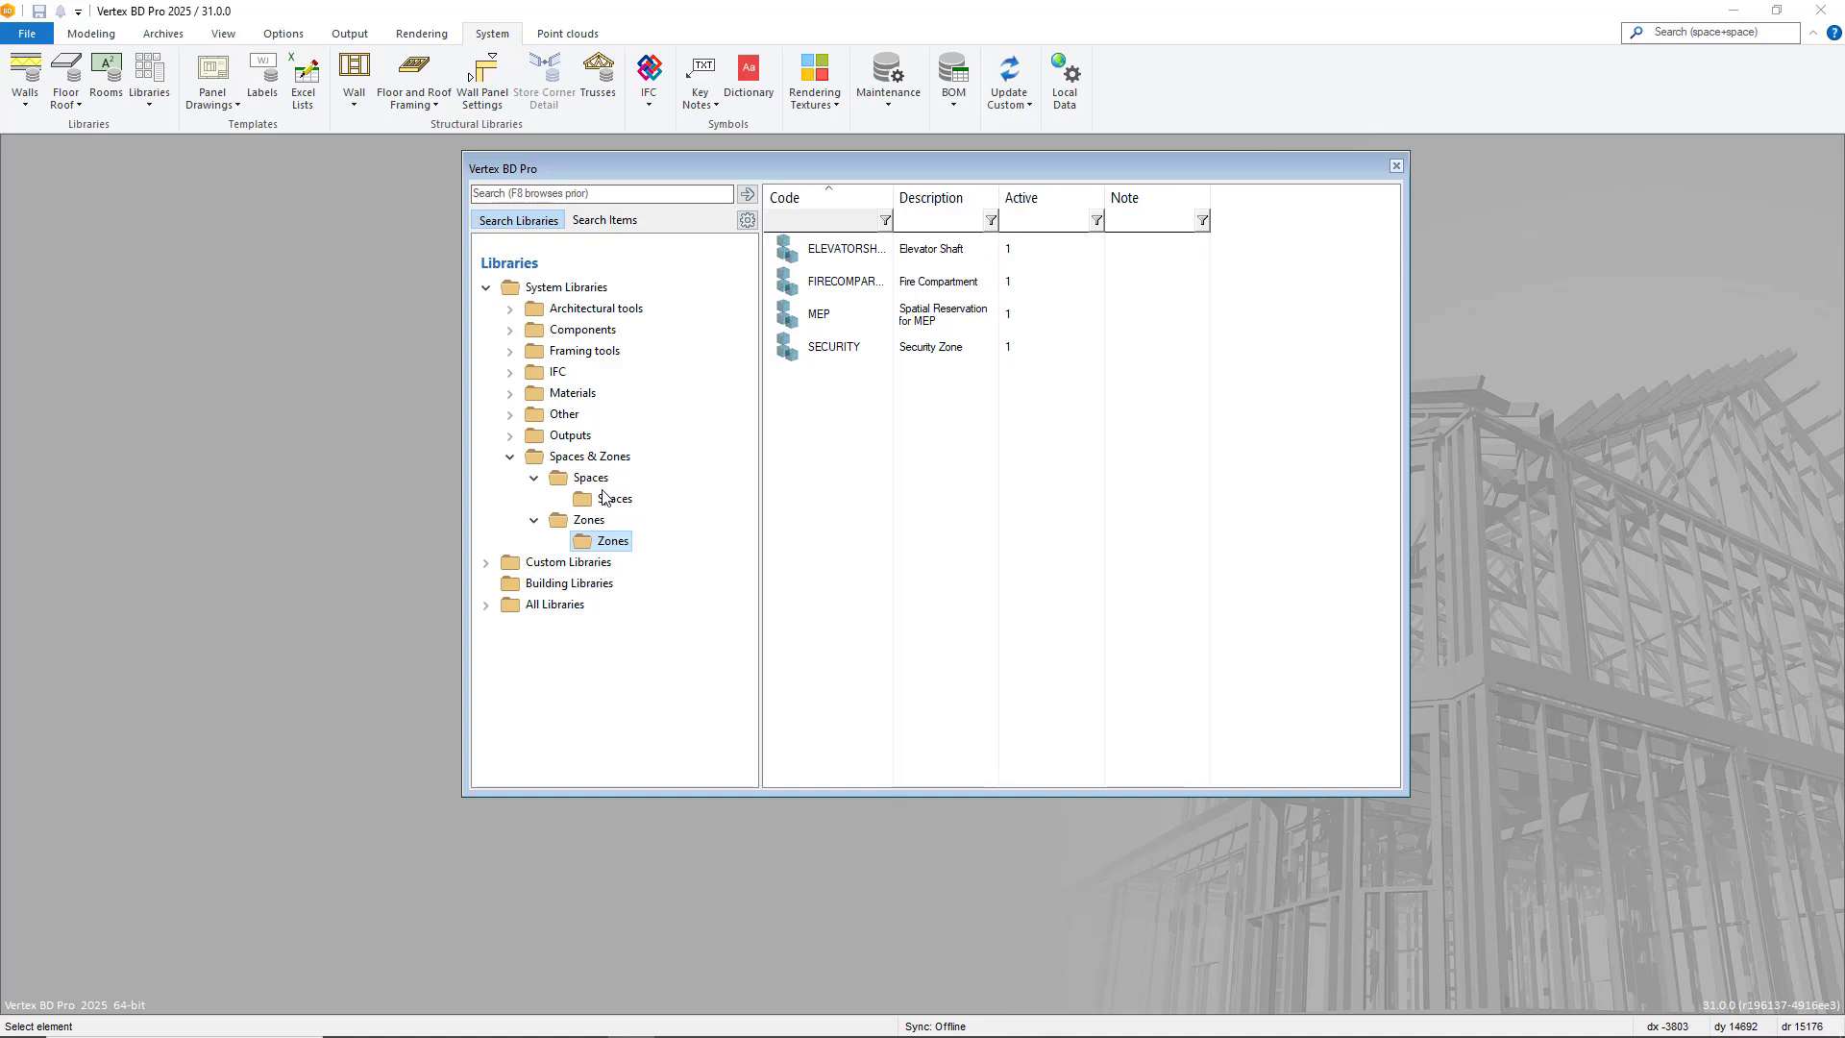
click(615, 499)
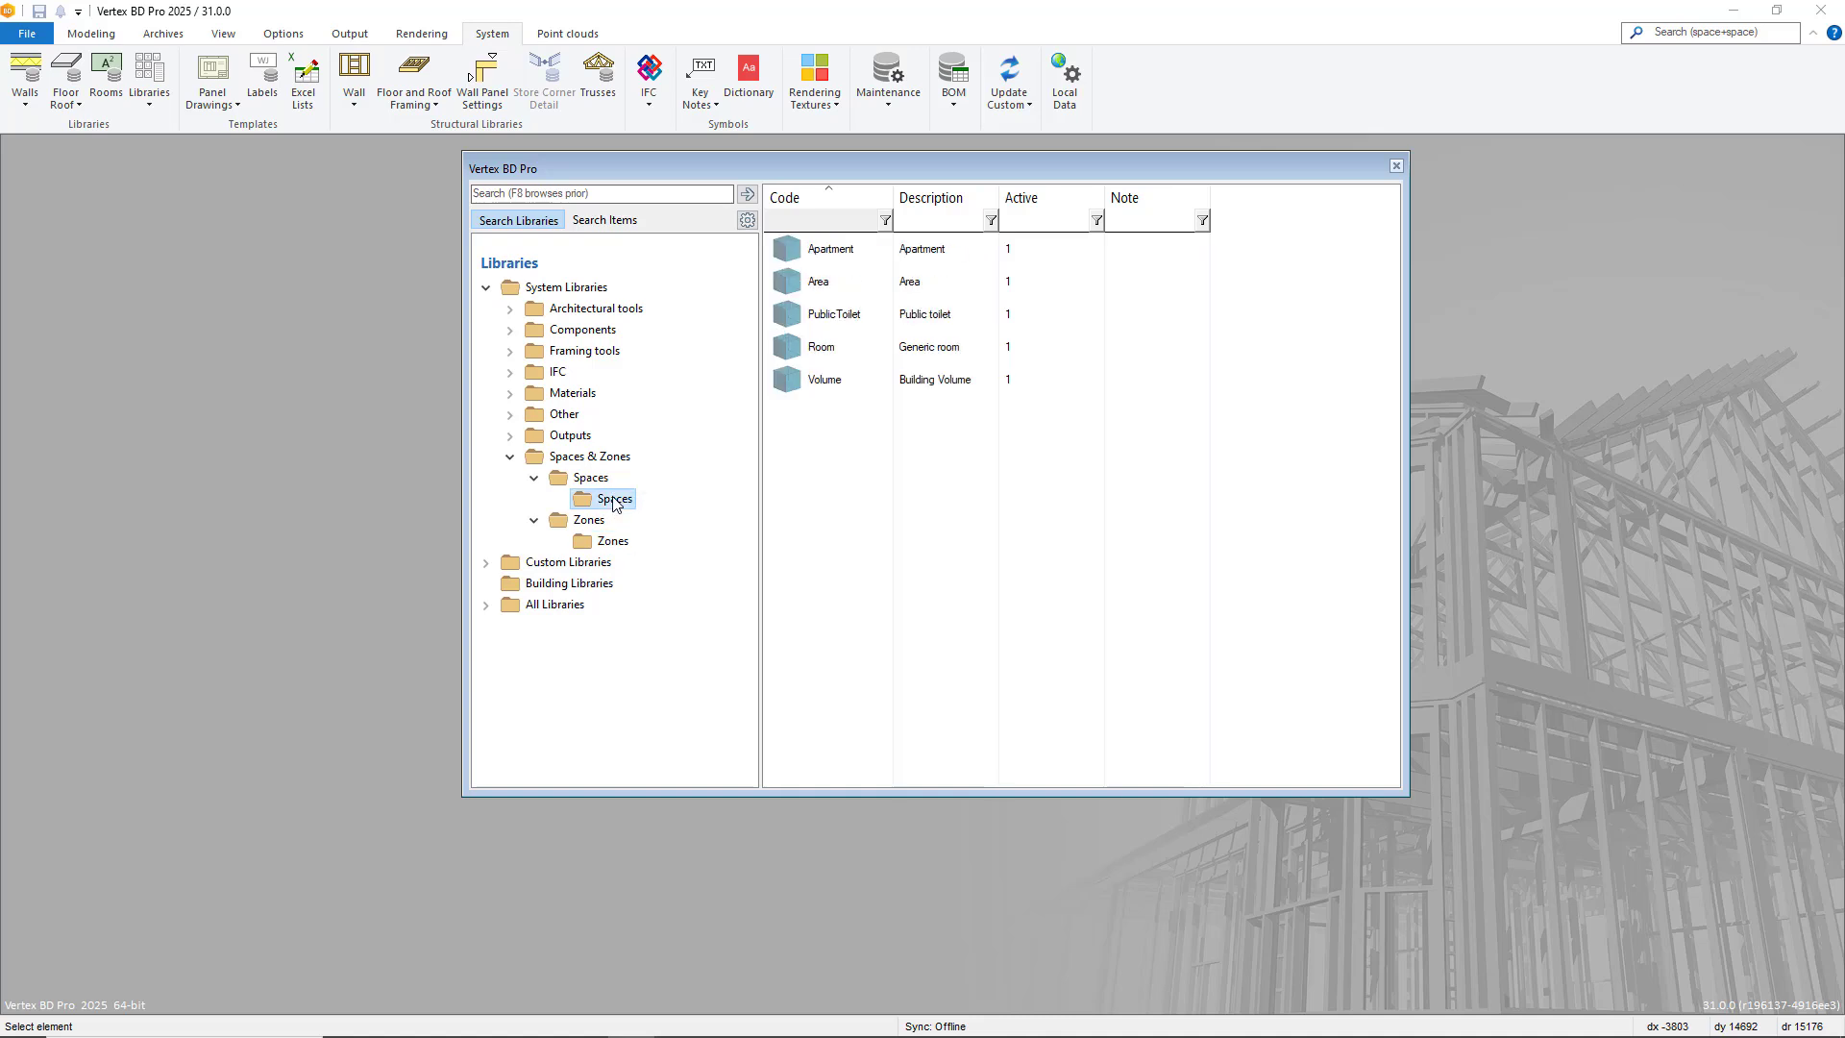
- Copy the Area space from the system library into a custom spaces library named SpacesBD2025
right_click(914, 285)
click(985, 385)
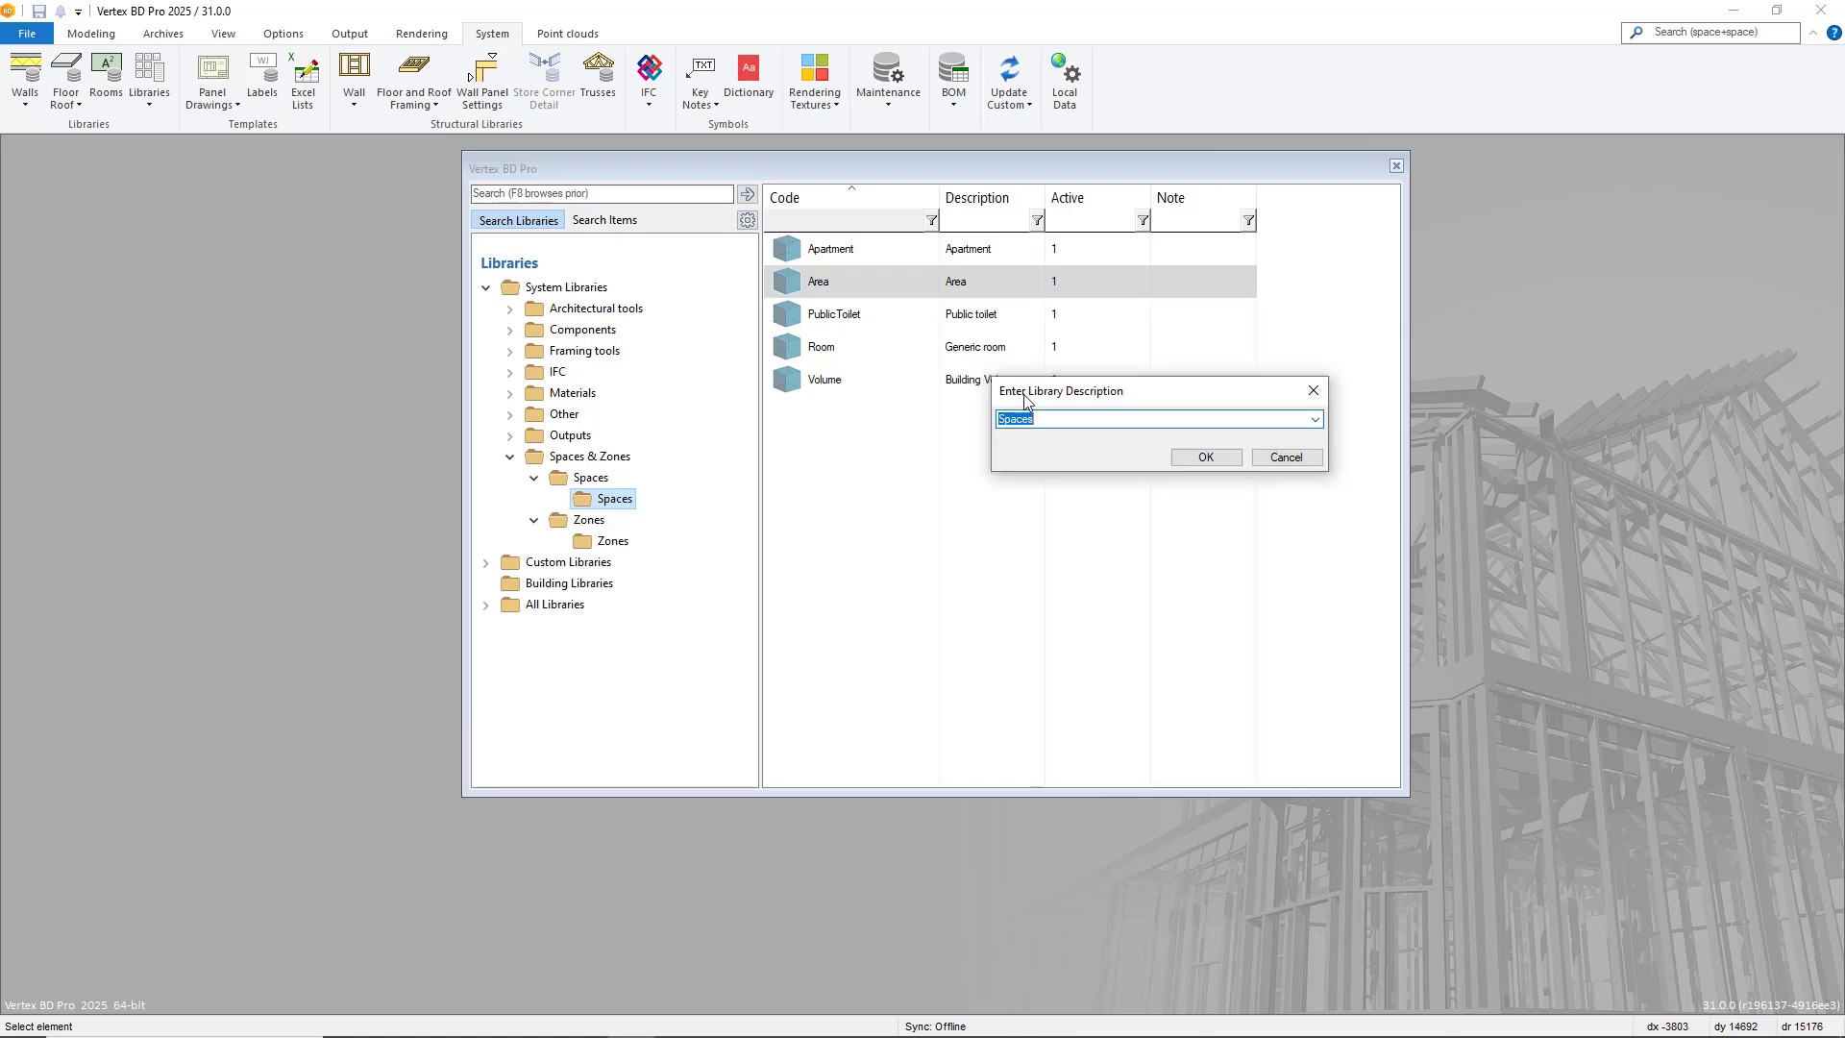
click(1056, 419)
click(1224, 457)
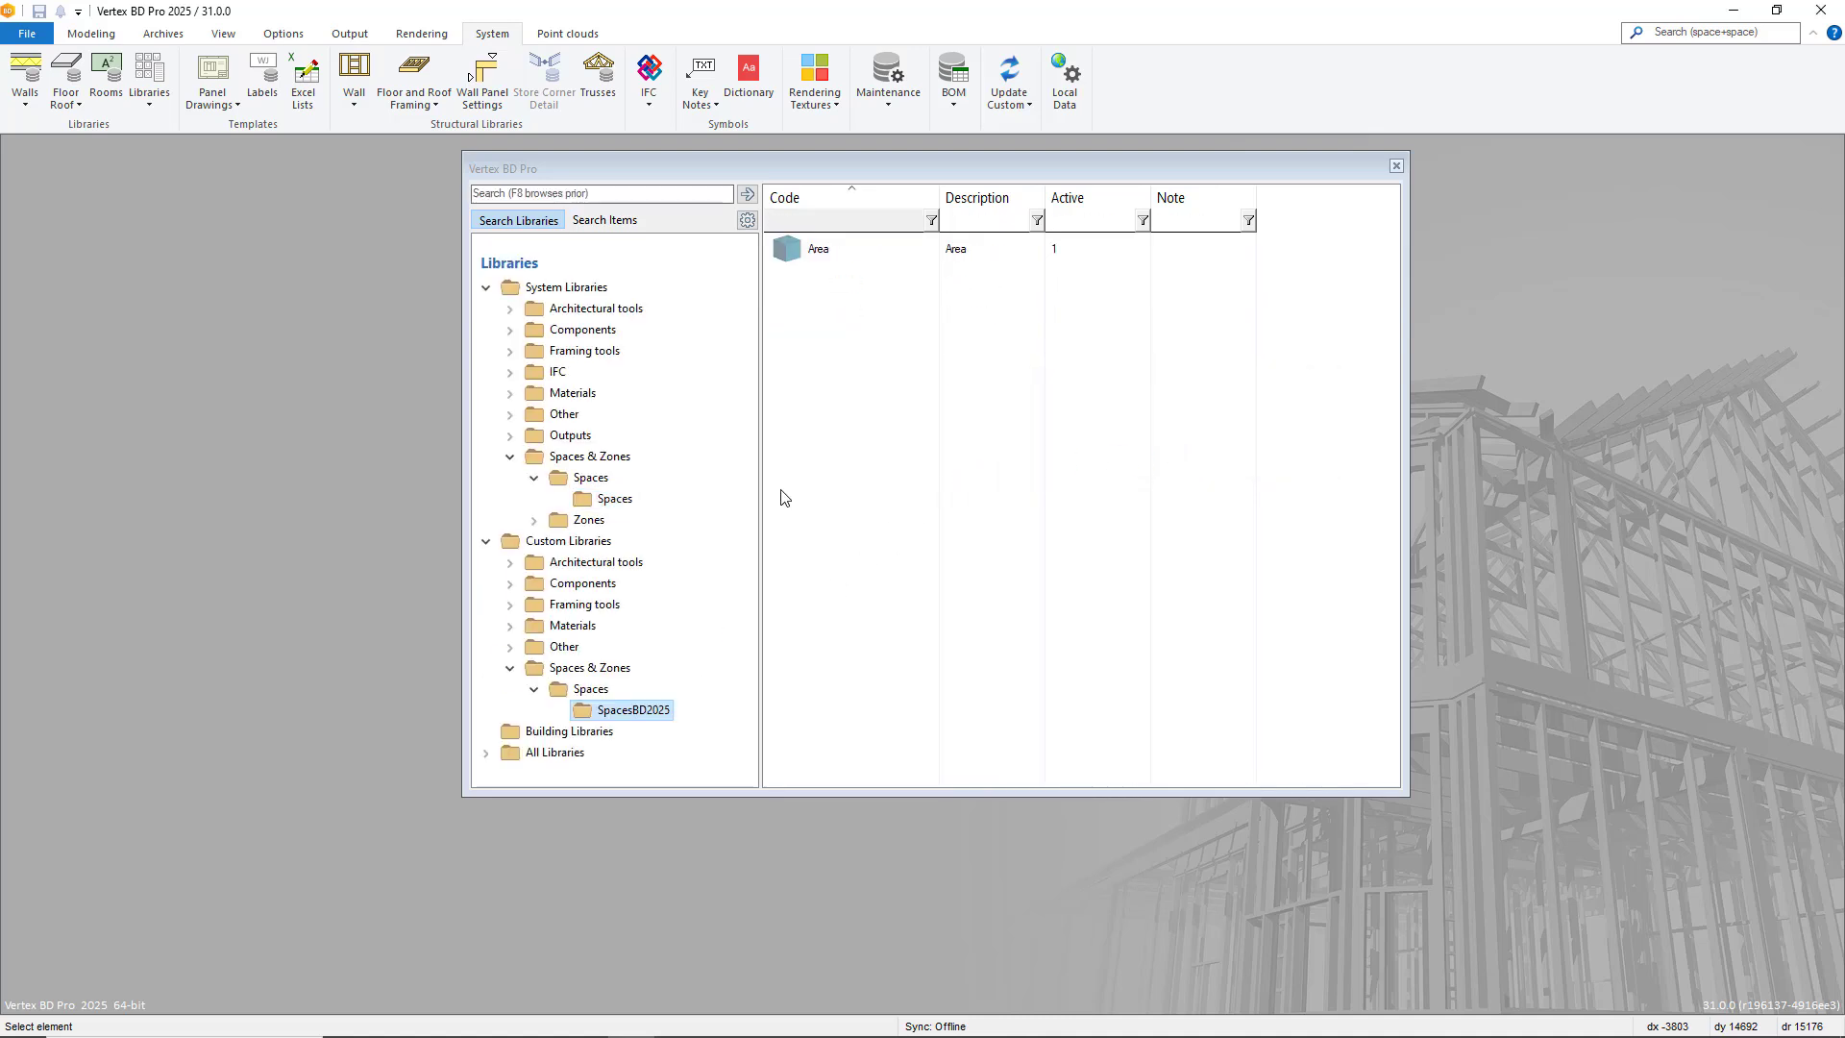
- Edit the Area entry in the SpacesBD2025 library, setting both its description and code to Area2
click(821, 259)
double_click(822, 258)
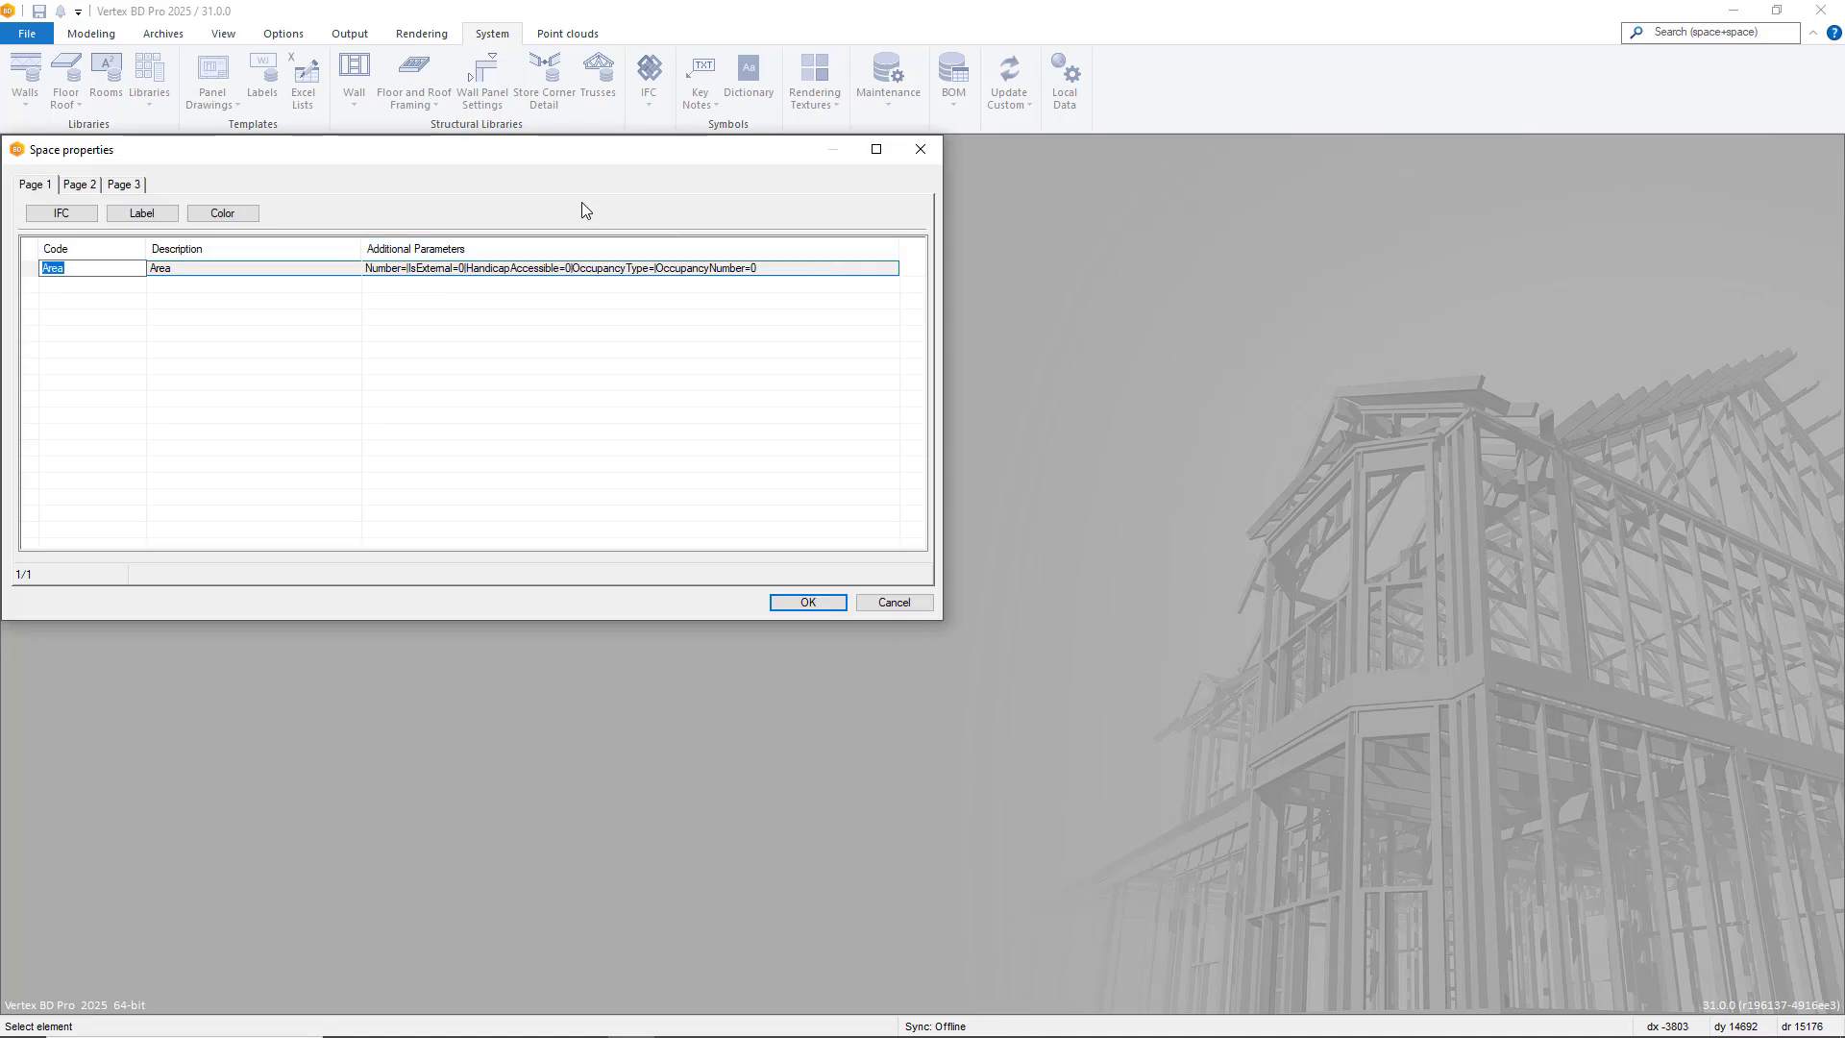
drag(568, 163, 1014, 273)
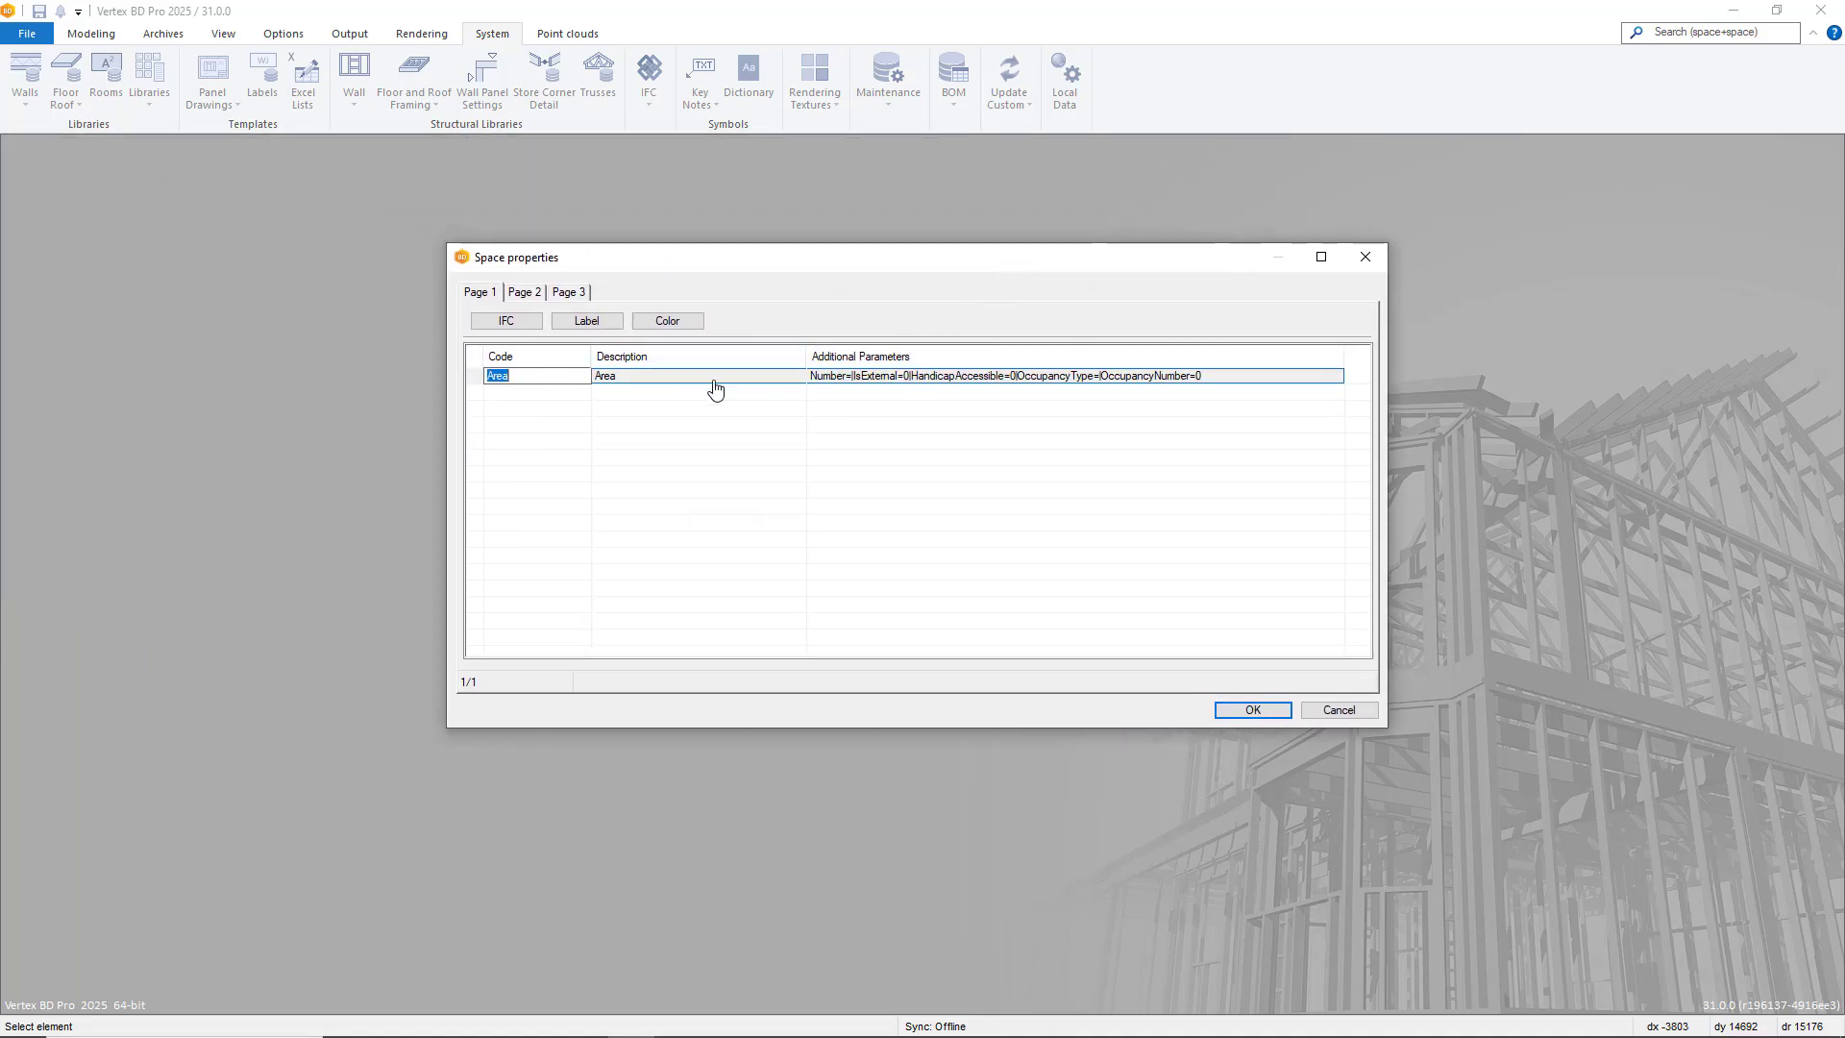
click(659, 377)
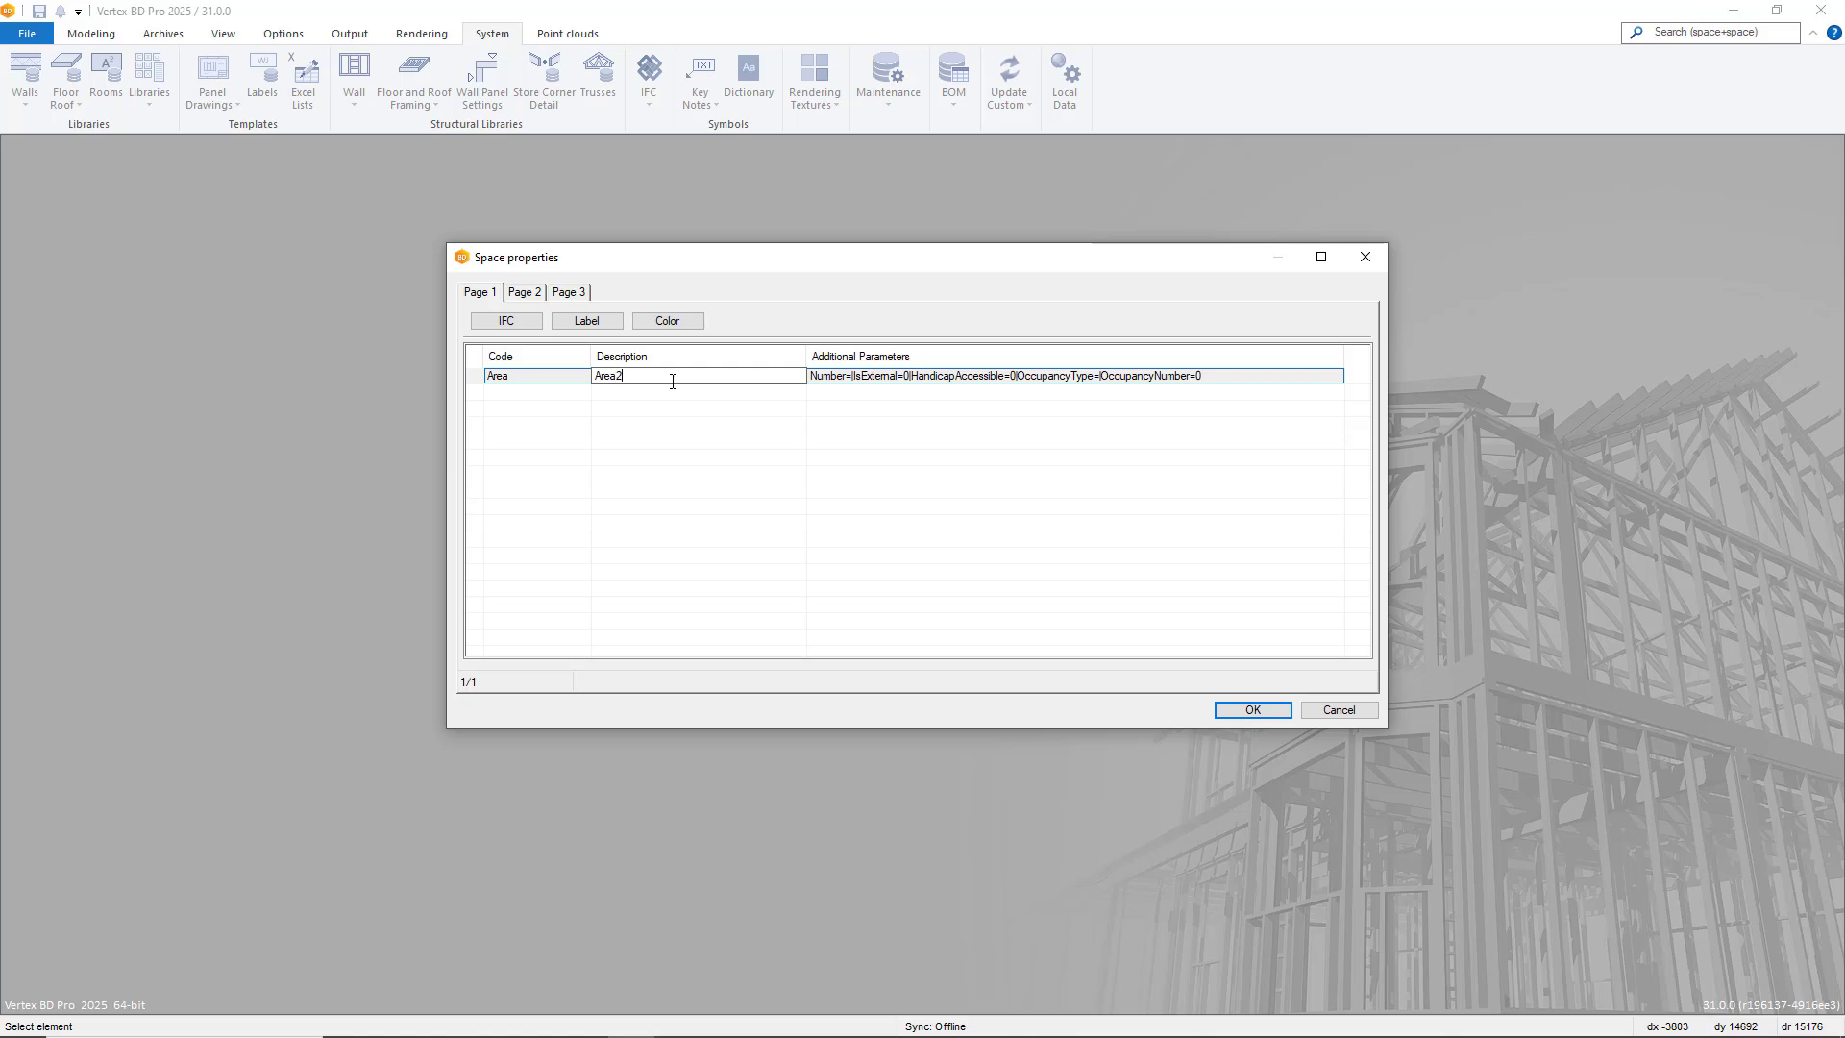
click(553, 378)
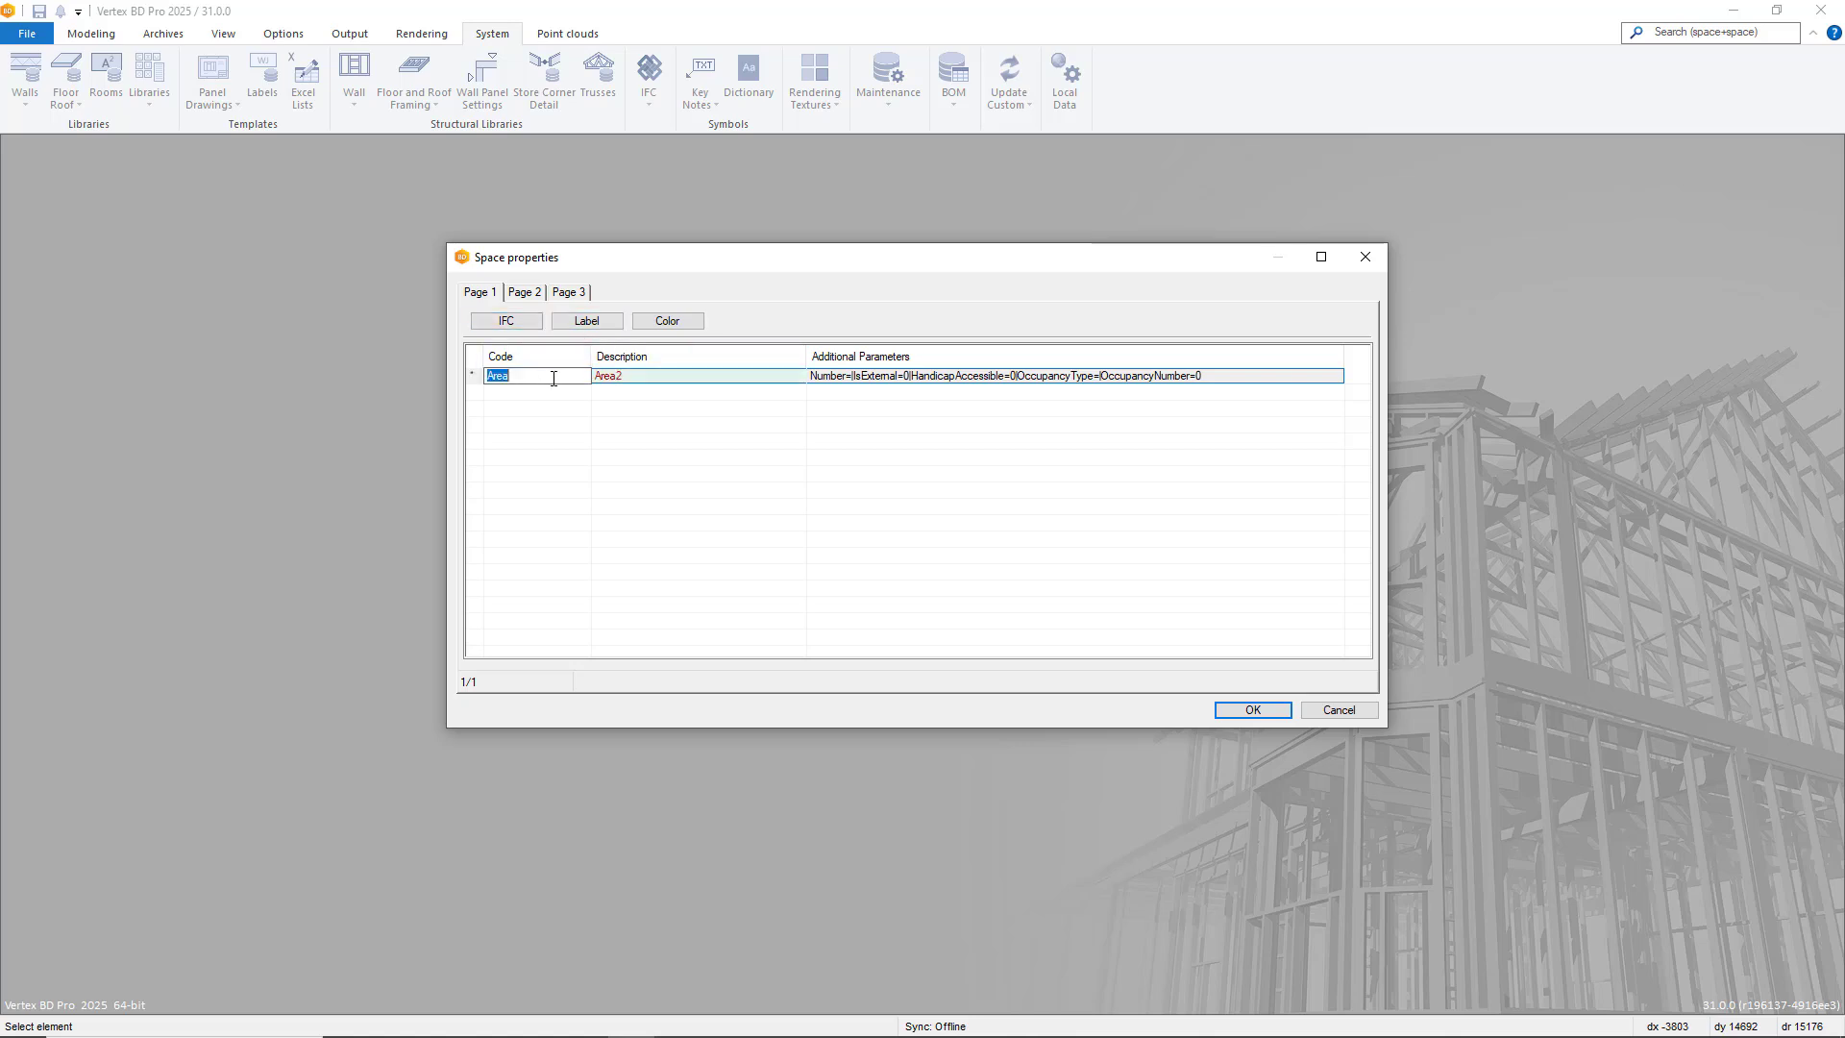
click(546, 377)
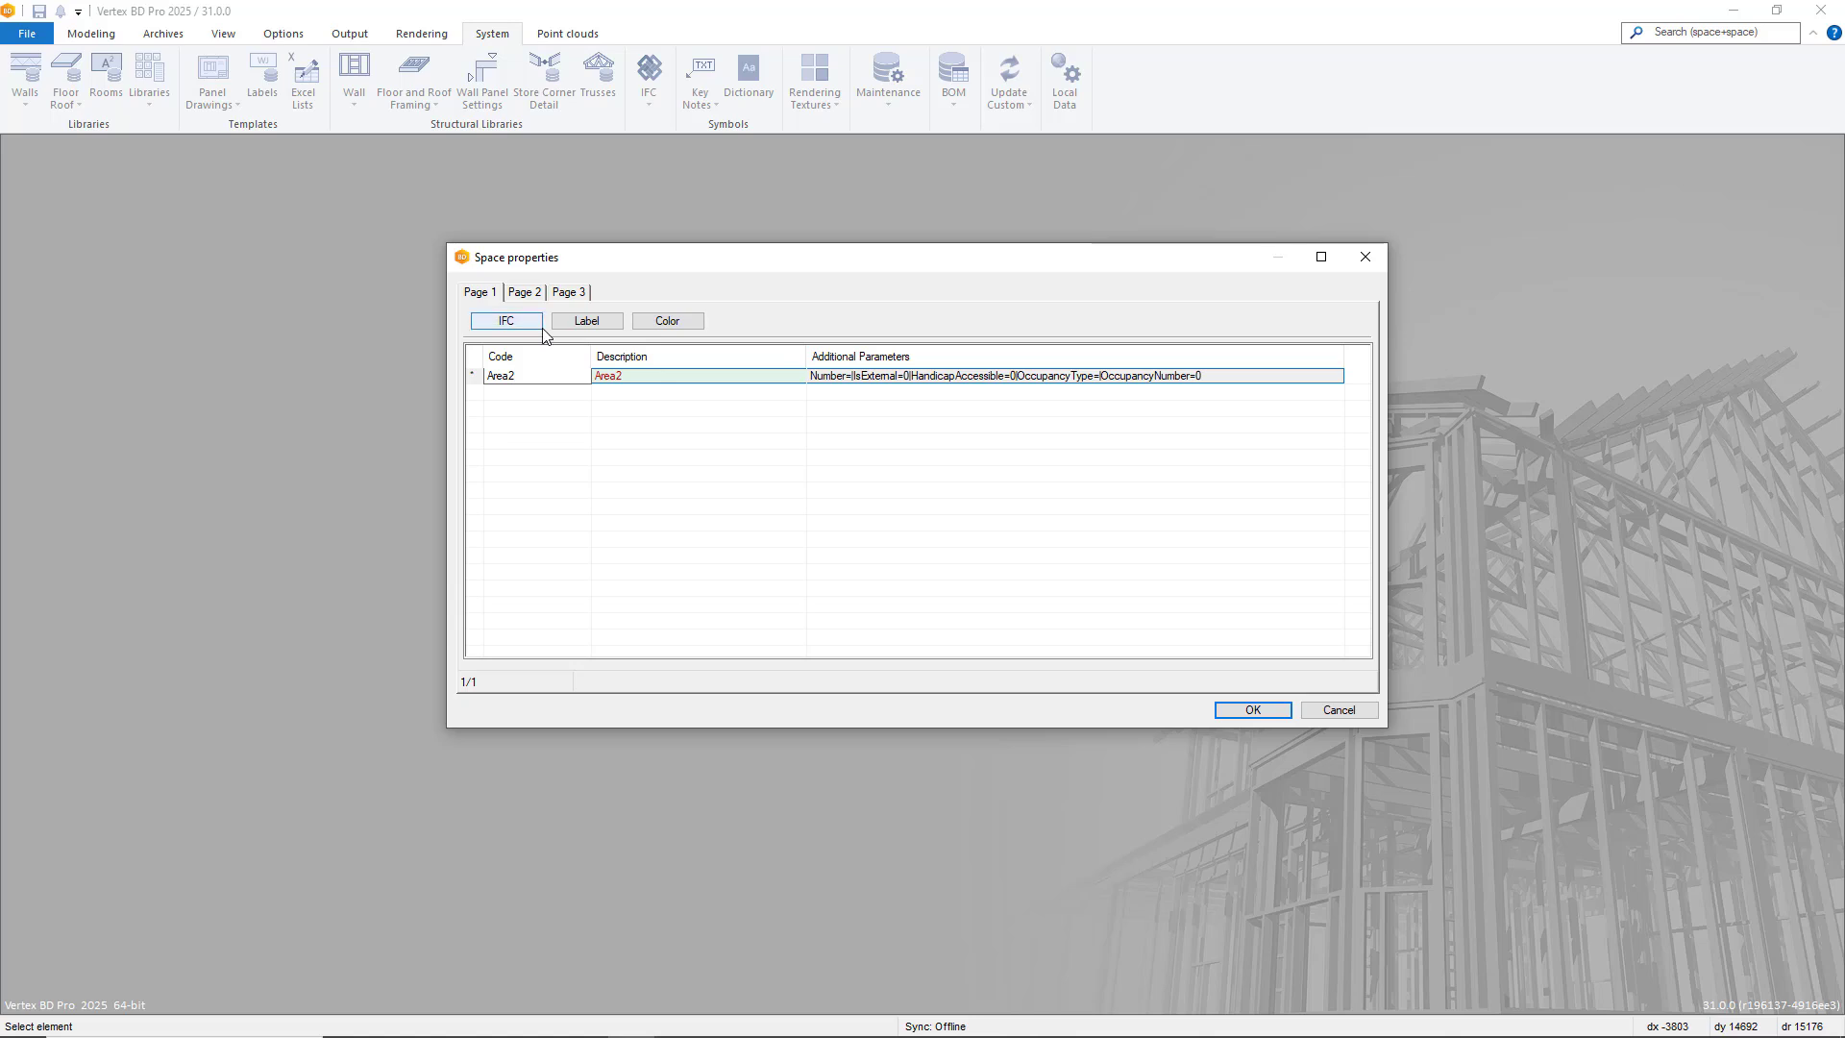
- Set the Area2 space colour to orange, with red 255, green 128 and blue 0
click(675, 325)
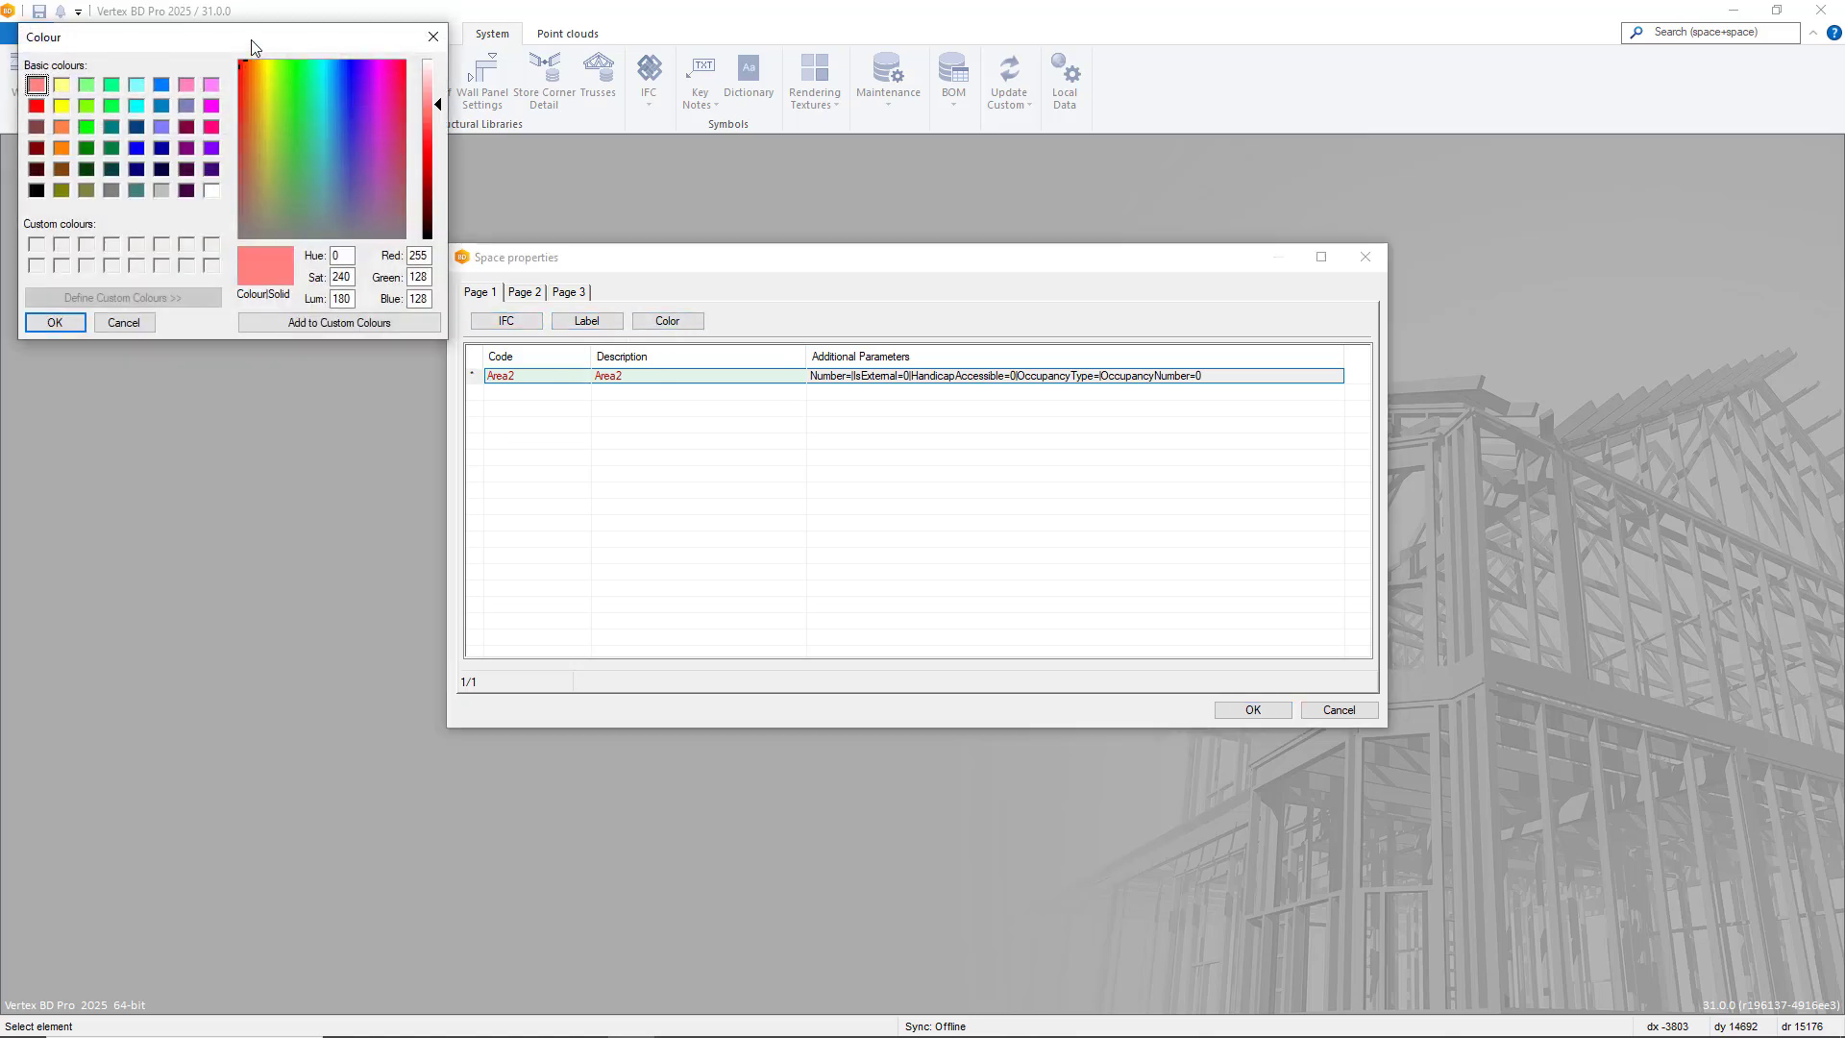
drag(251, 38, 898, 336)
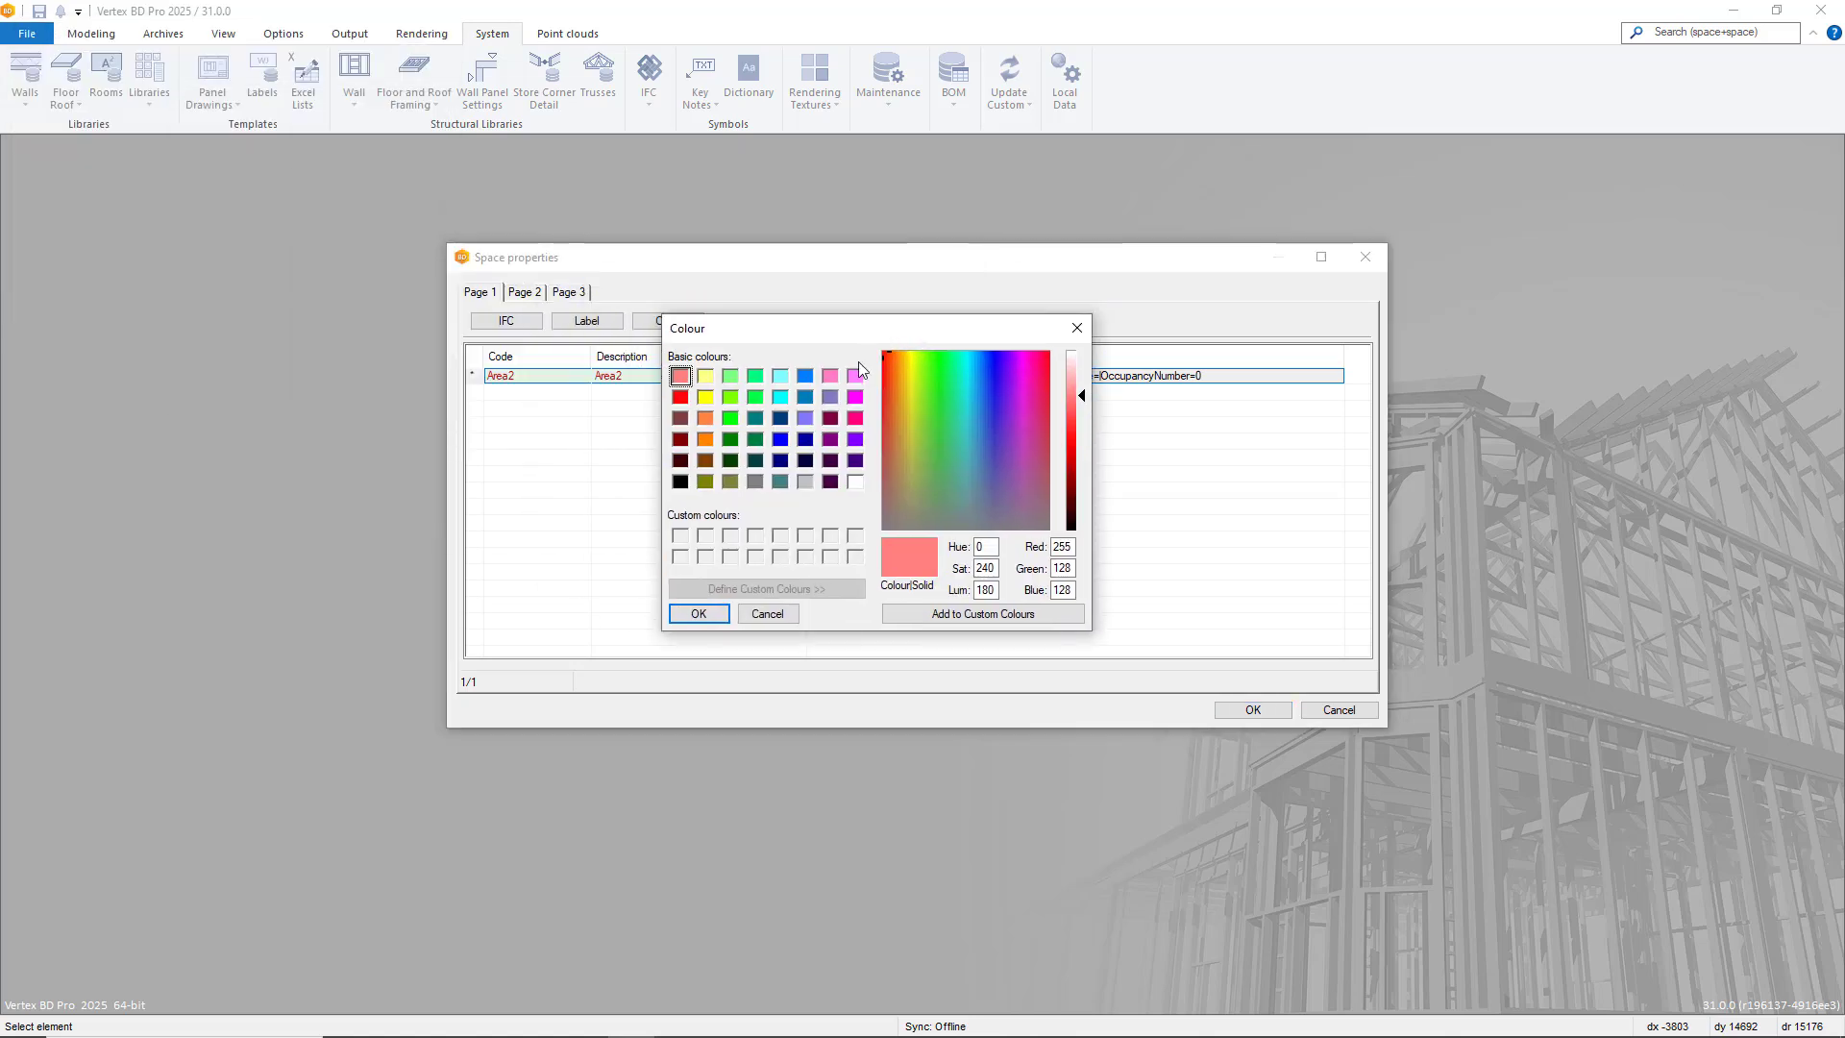
click(707, 441)
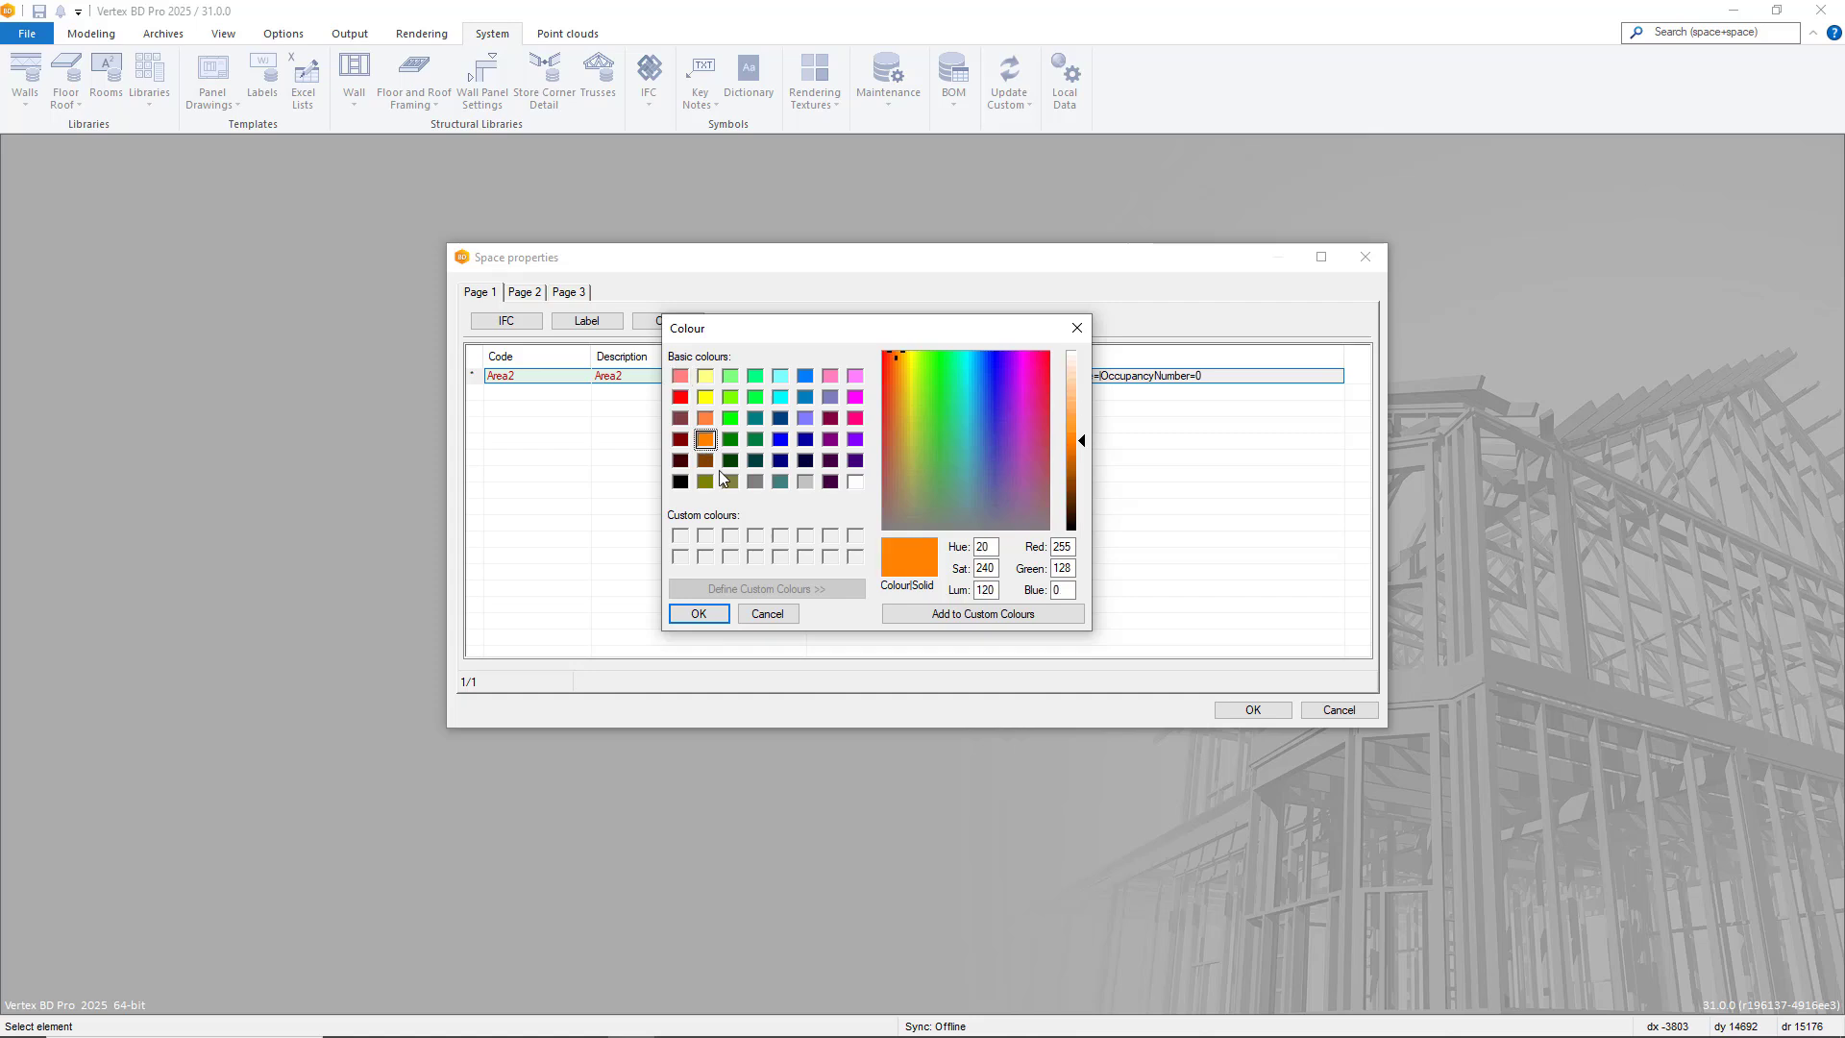
click(713, 618)
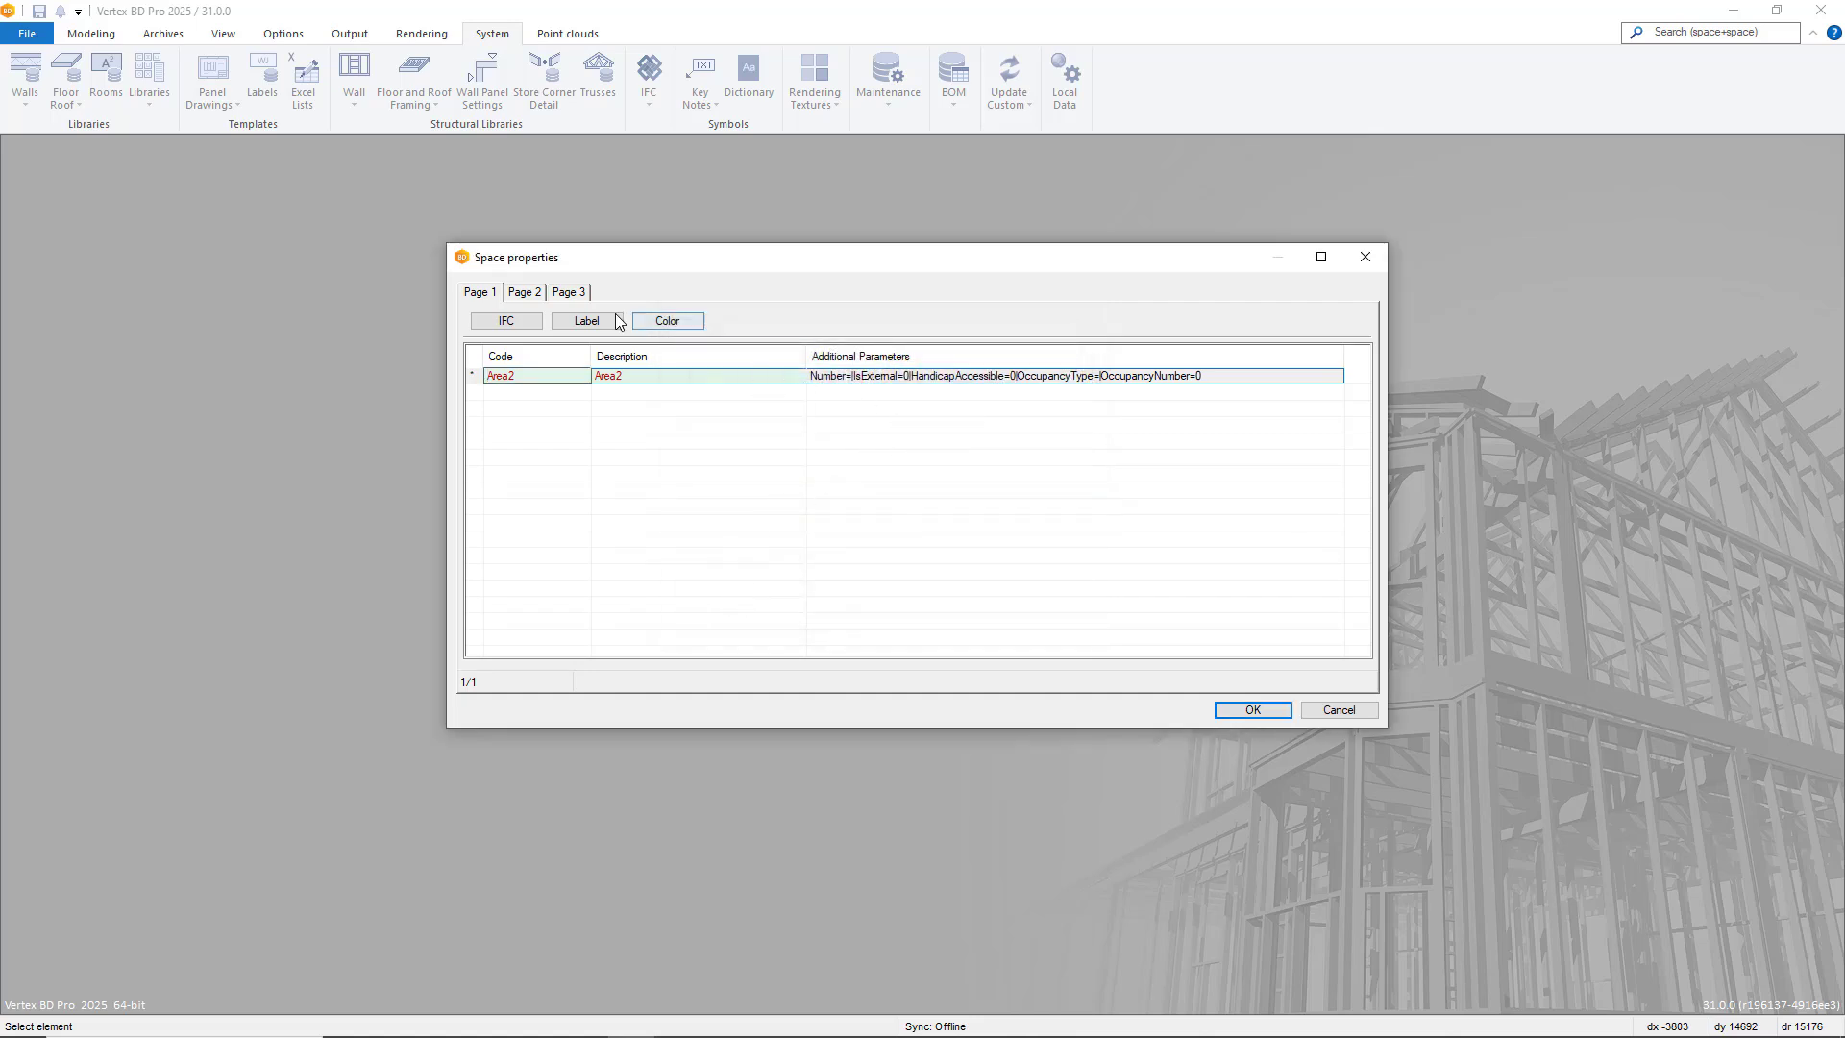
- Check Area2's volume colour, IFC property set and label settings, save the definition and close the library browser
click(540, 296)
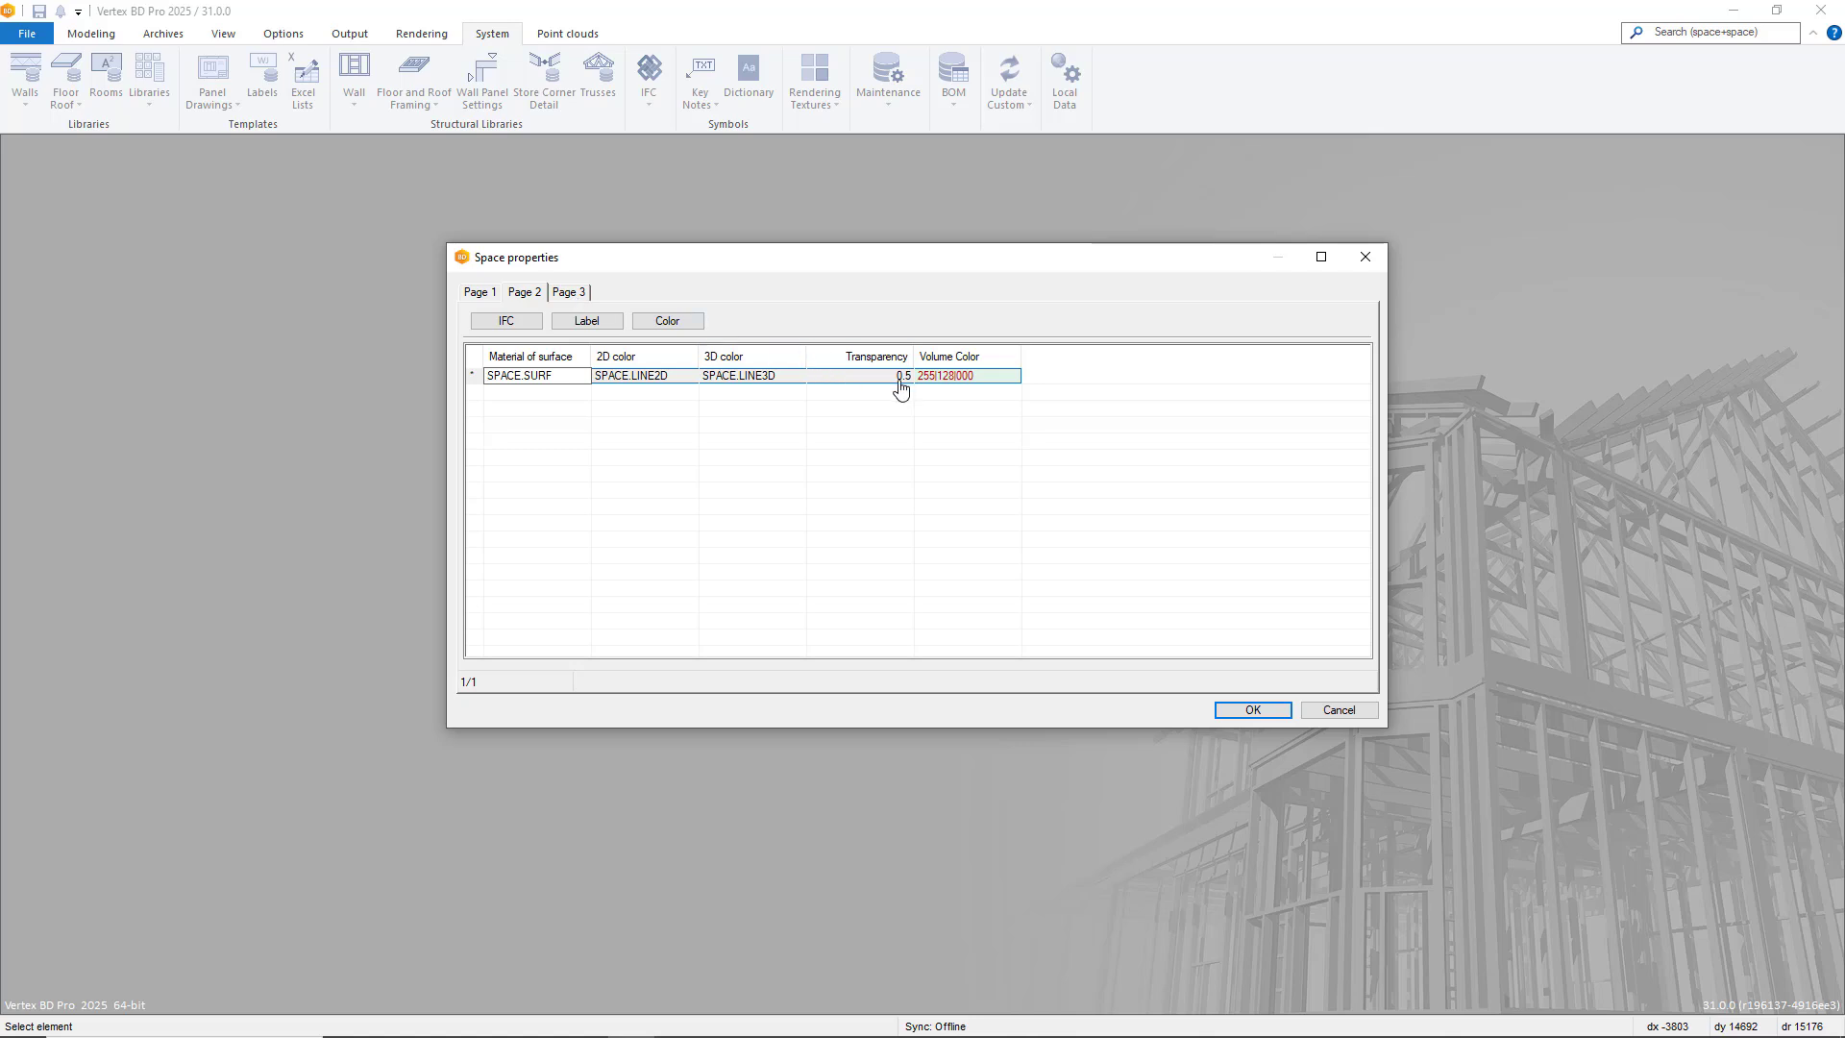
click(569, 292)
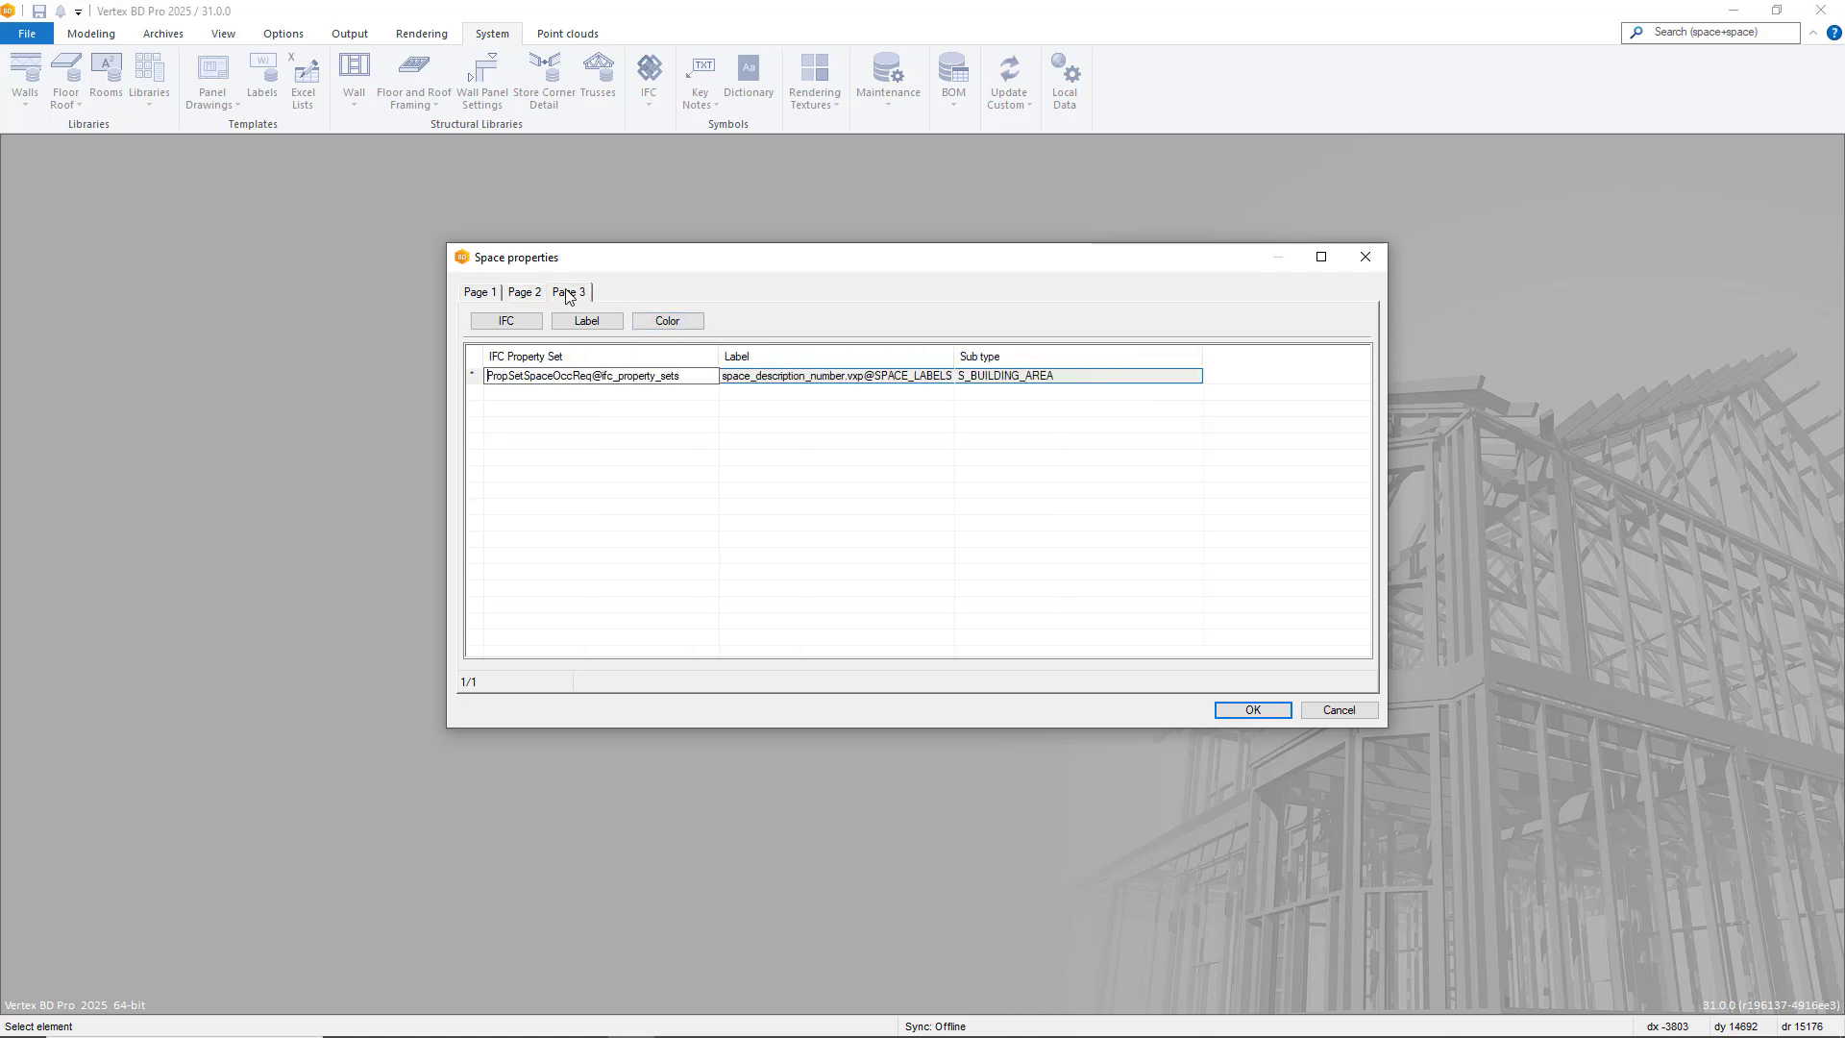
click(482, 293)
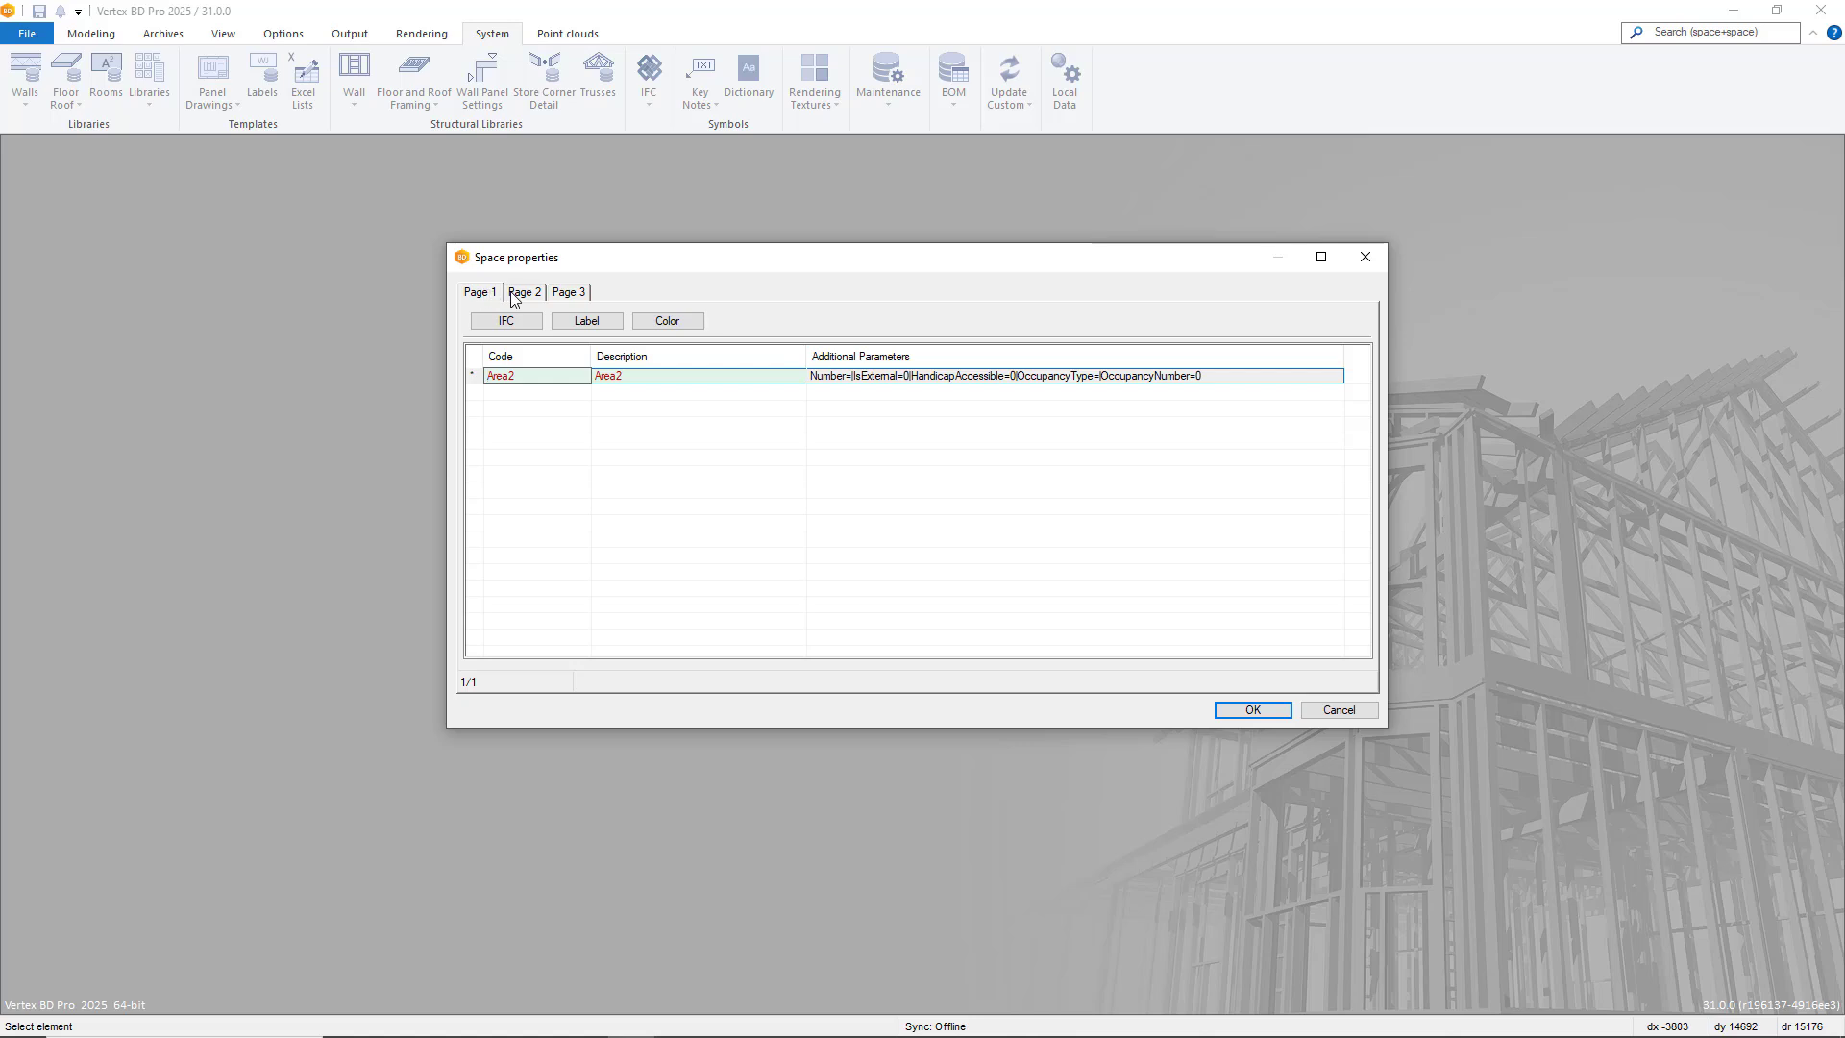
click(1253, 710)
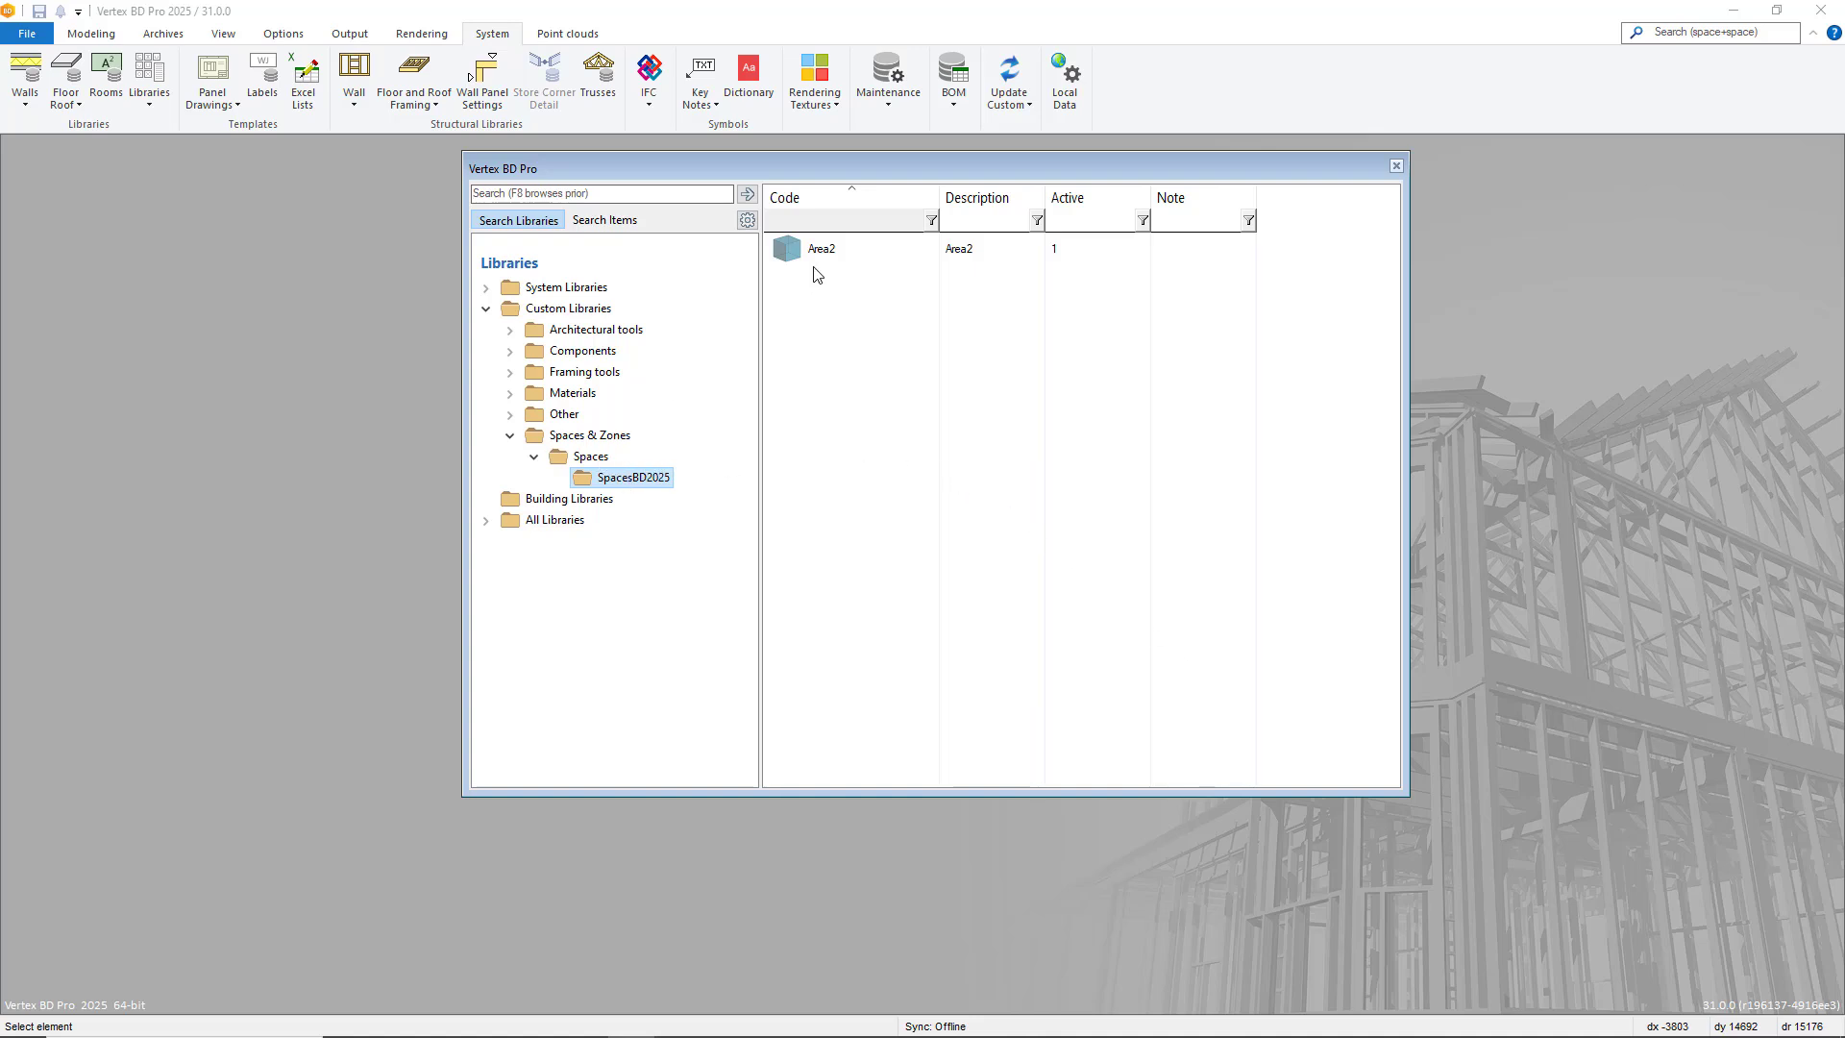
click(1396, 168)
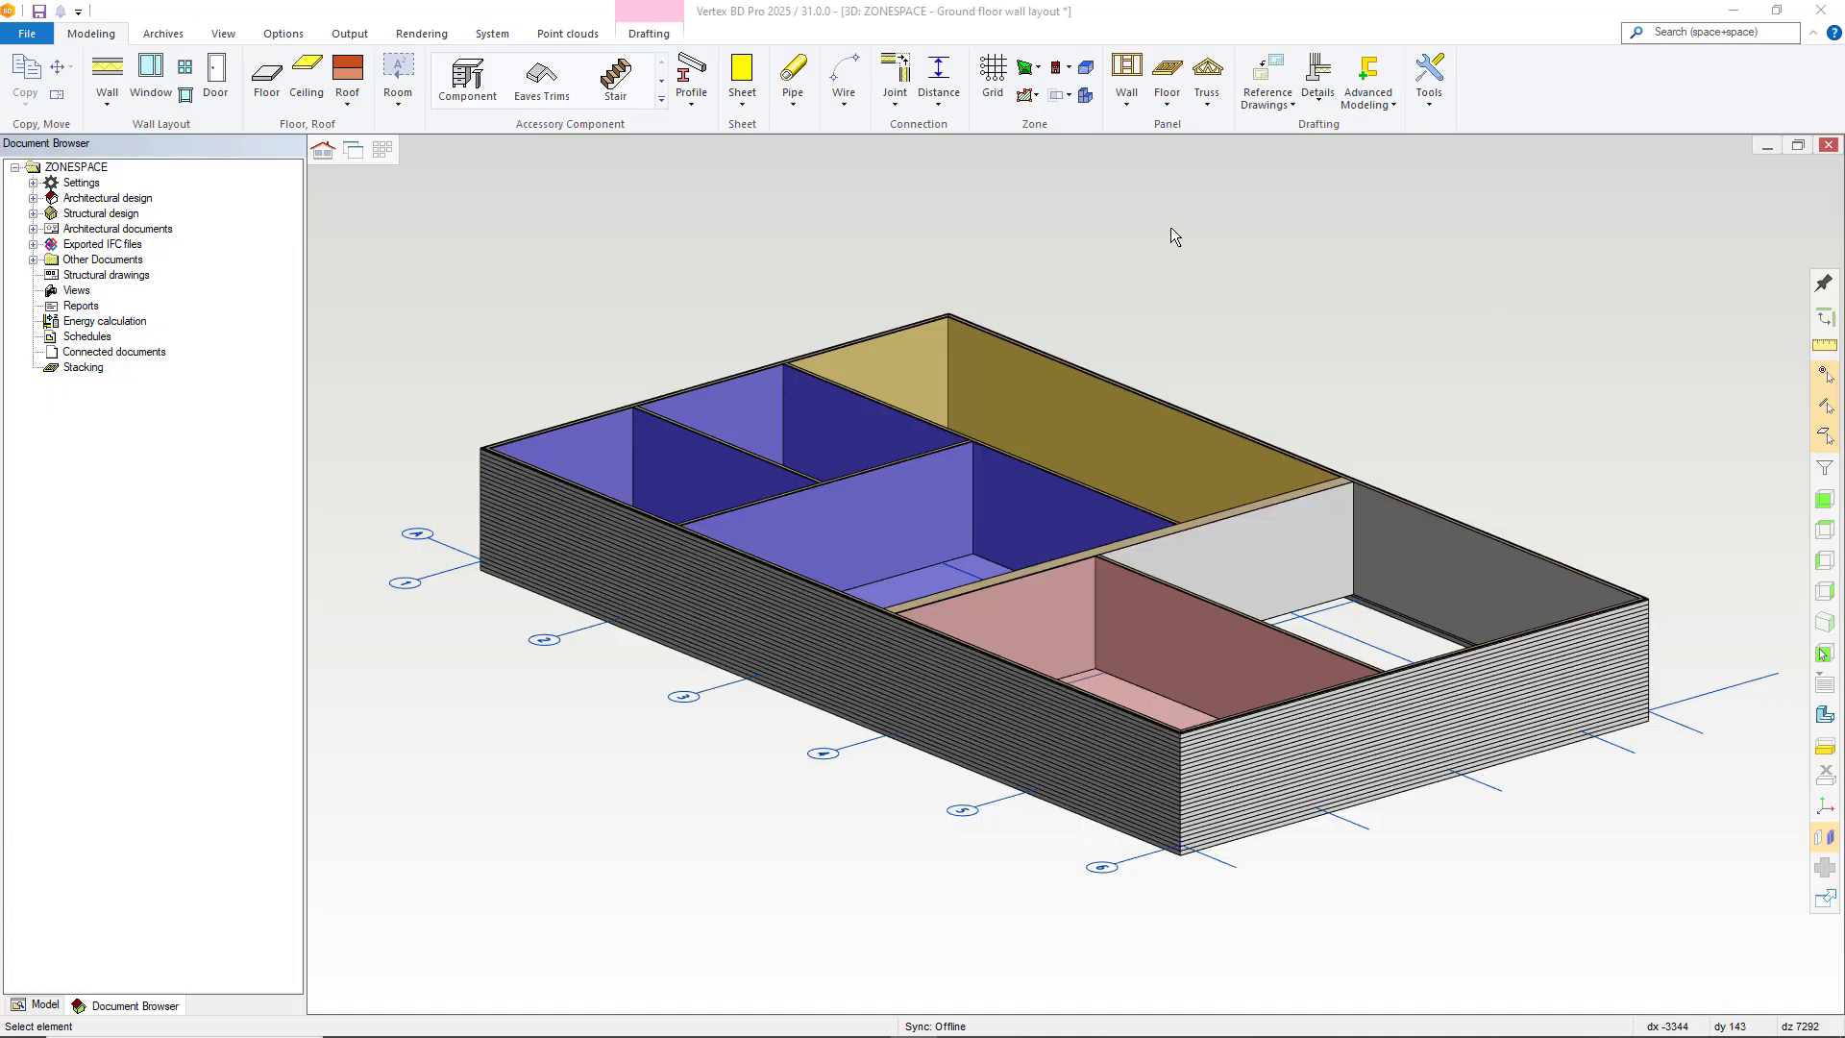
- Start a new space in the ground floor 3D model using Area2 from the SpacesBD2025 library
click(1085, 72)
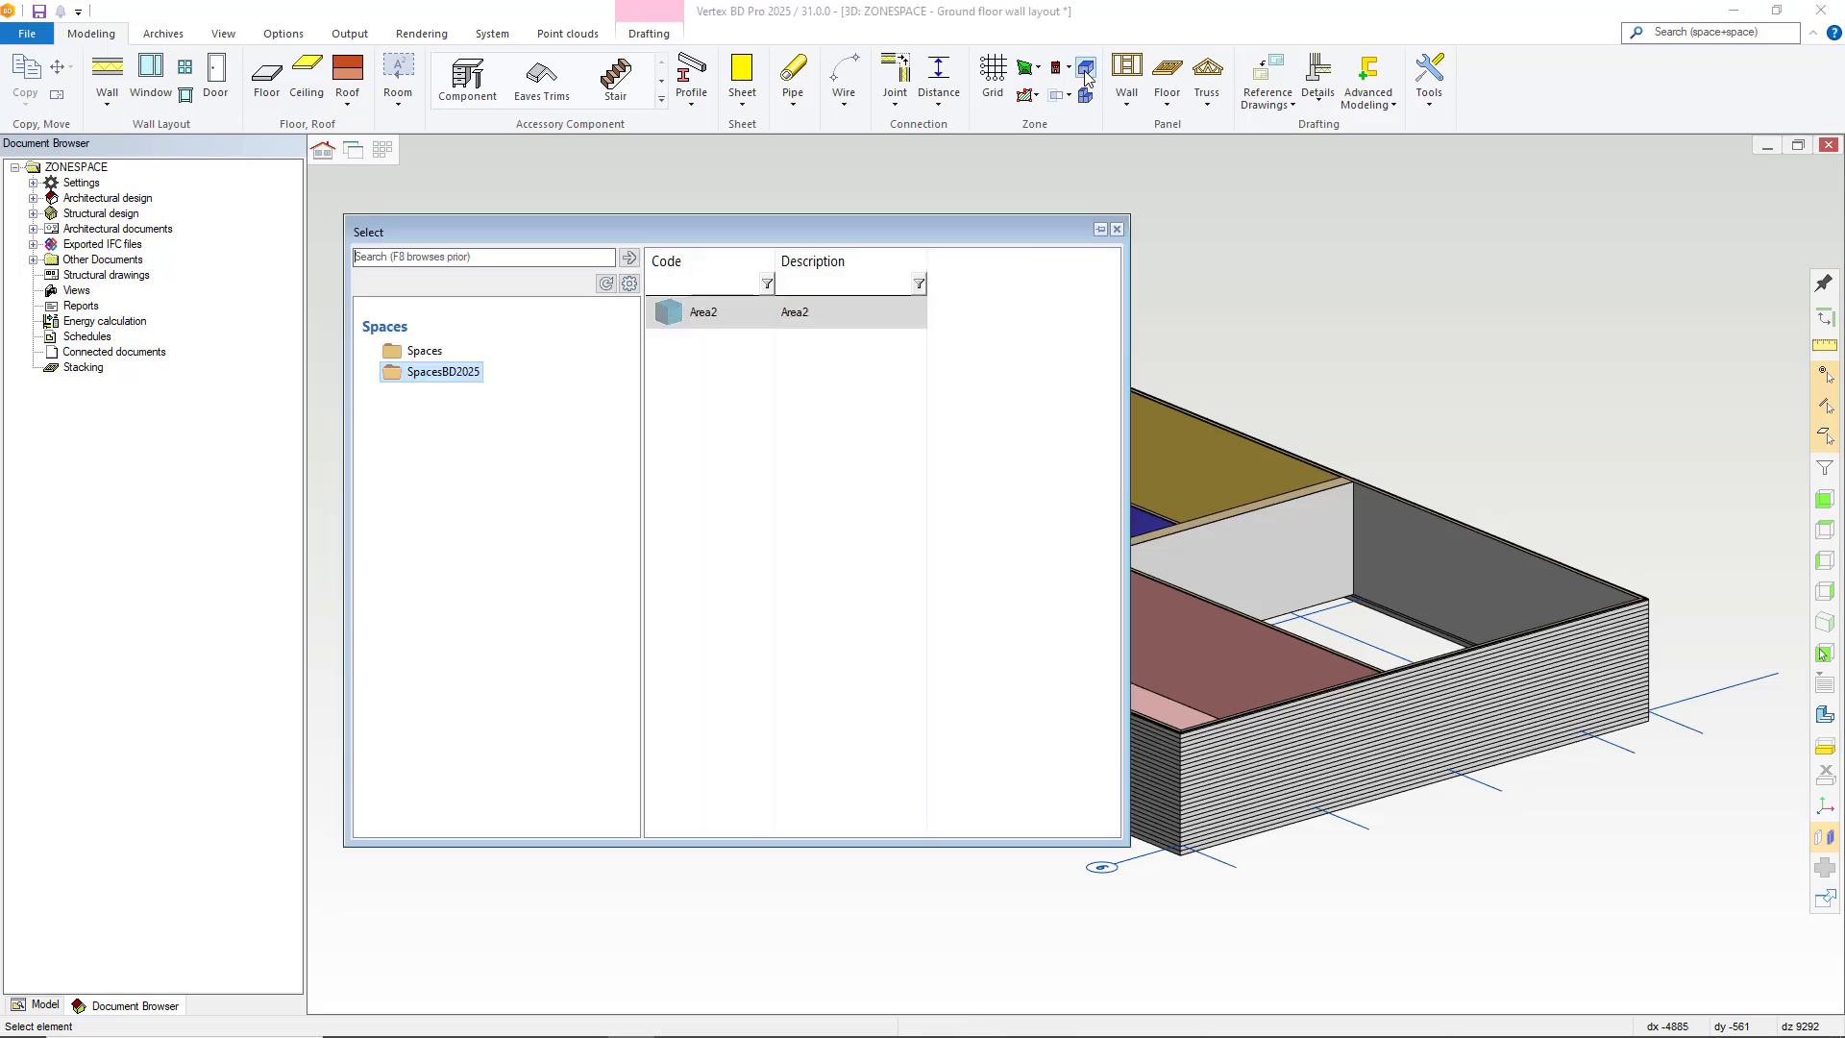
click(428, 353)
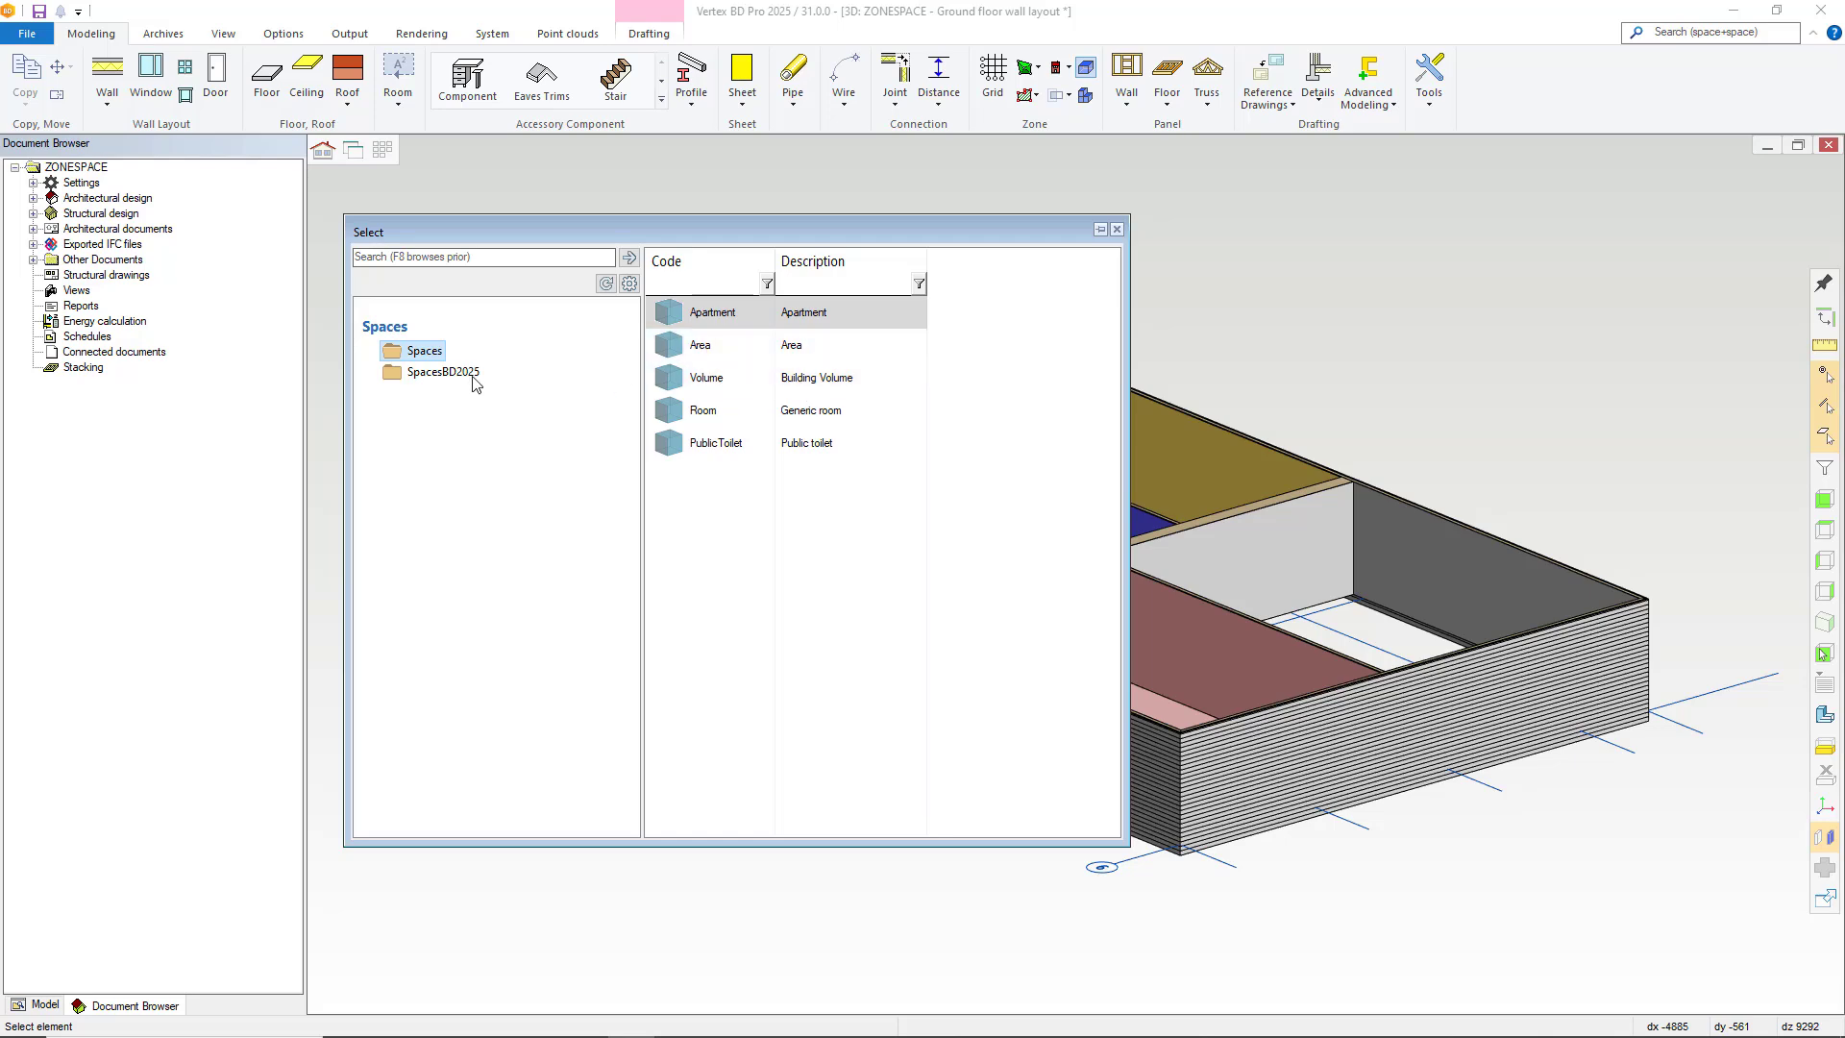
click(477, 374)
click(711, 320)
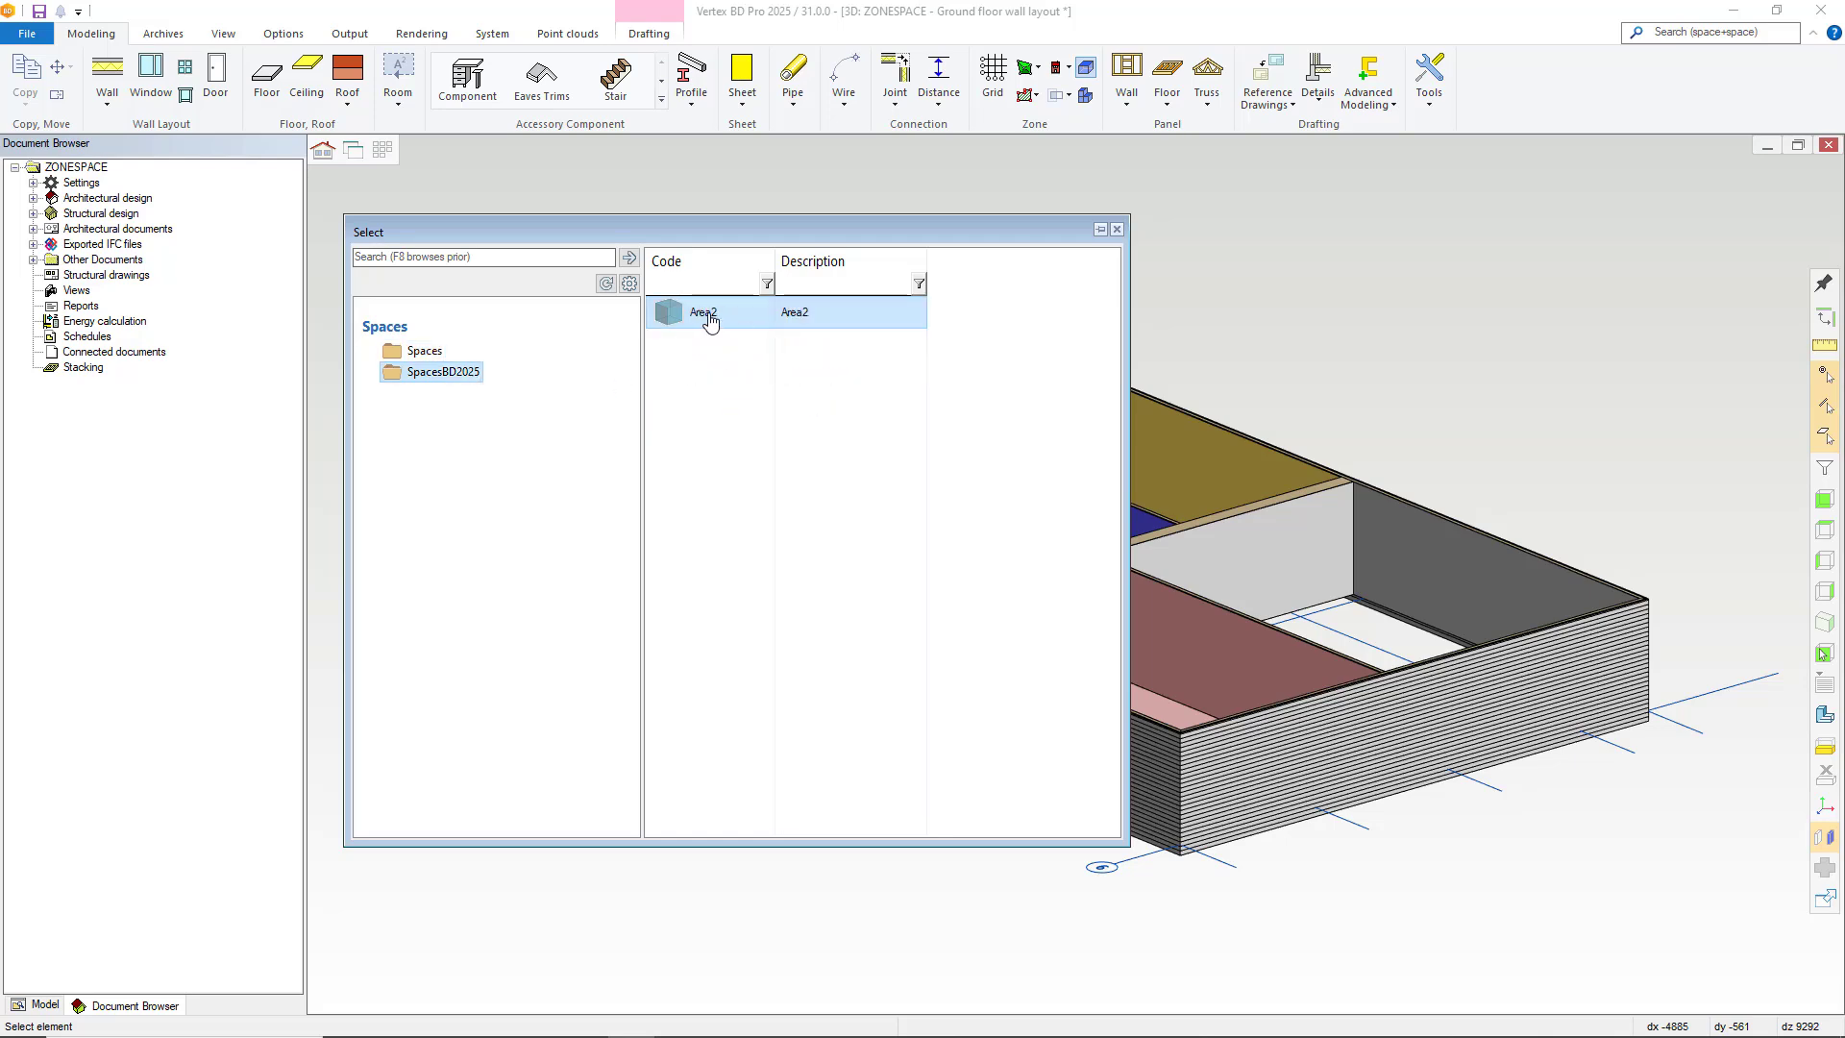
double_click(711, 320)
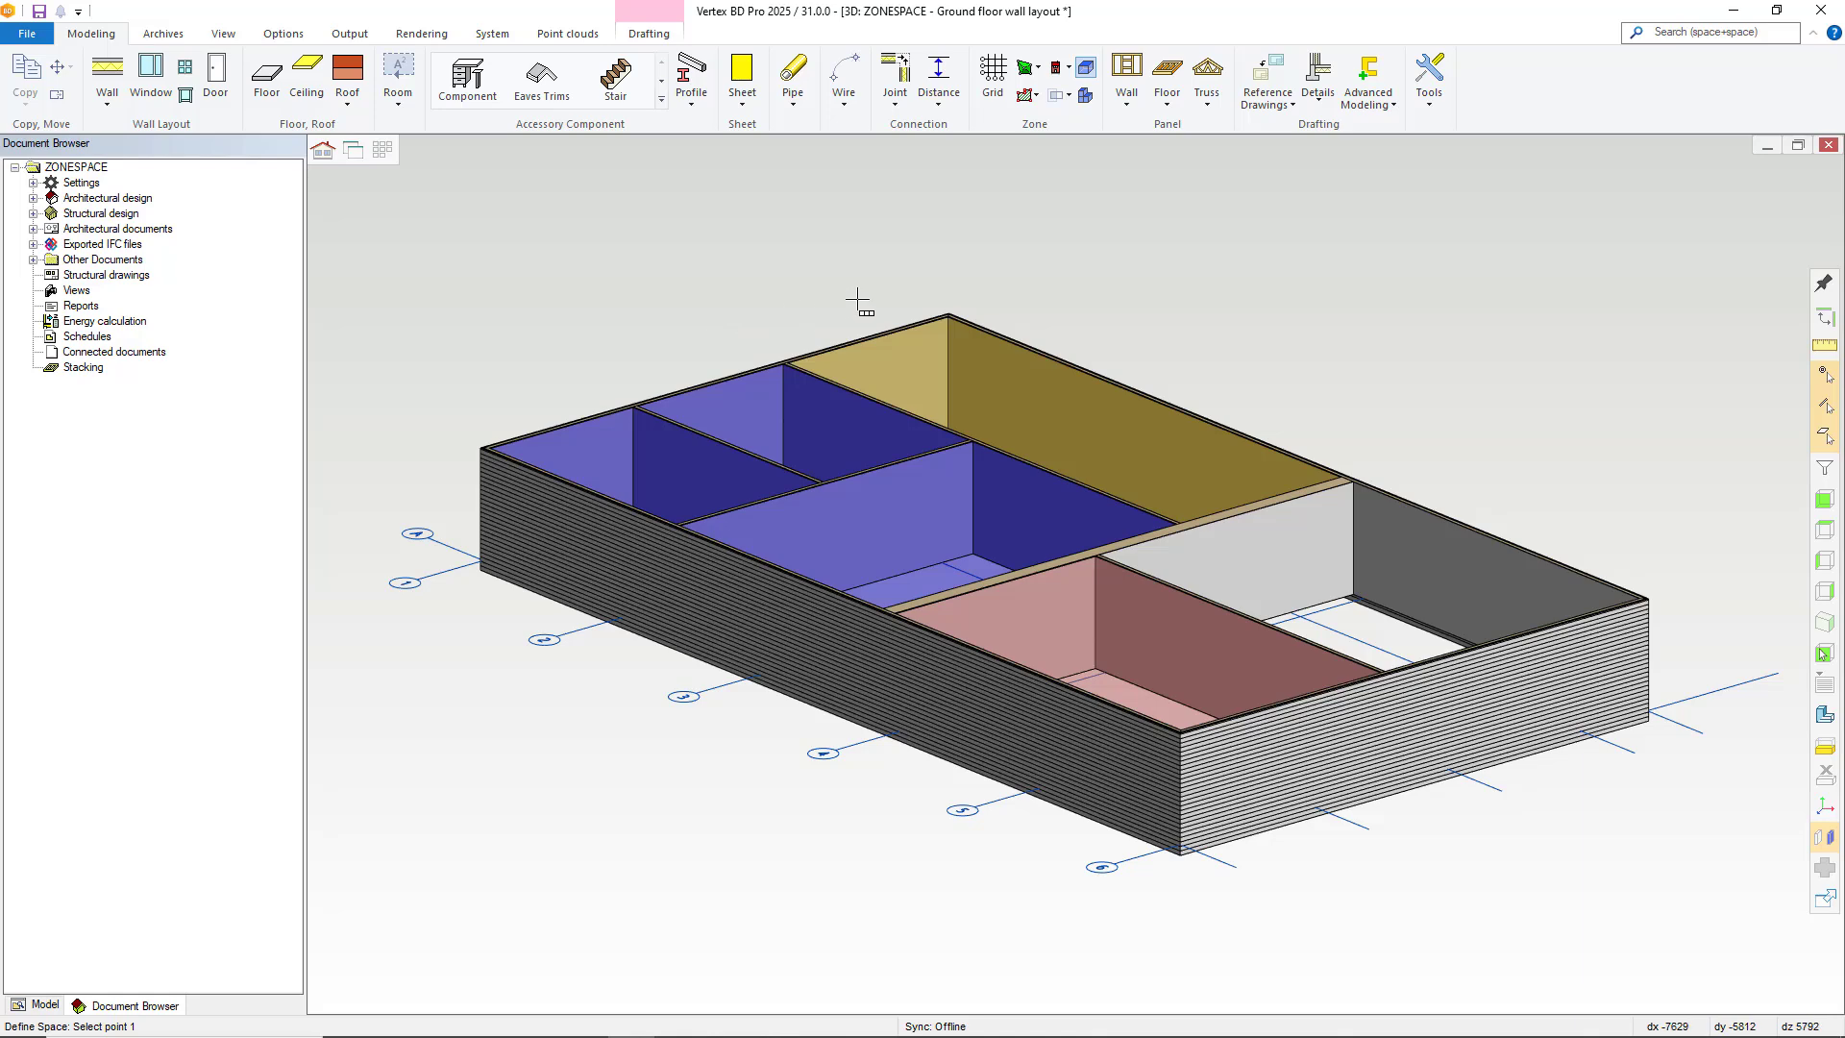
- Define the Area2 space boundary by selecting the four walls around the empty corner room in order
right_click(1029, 280)
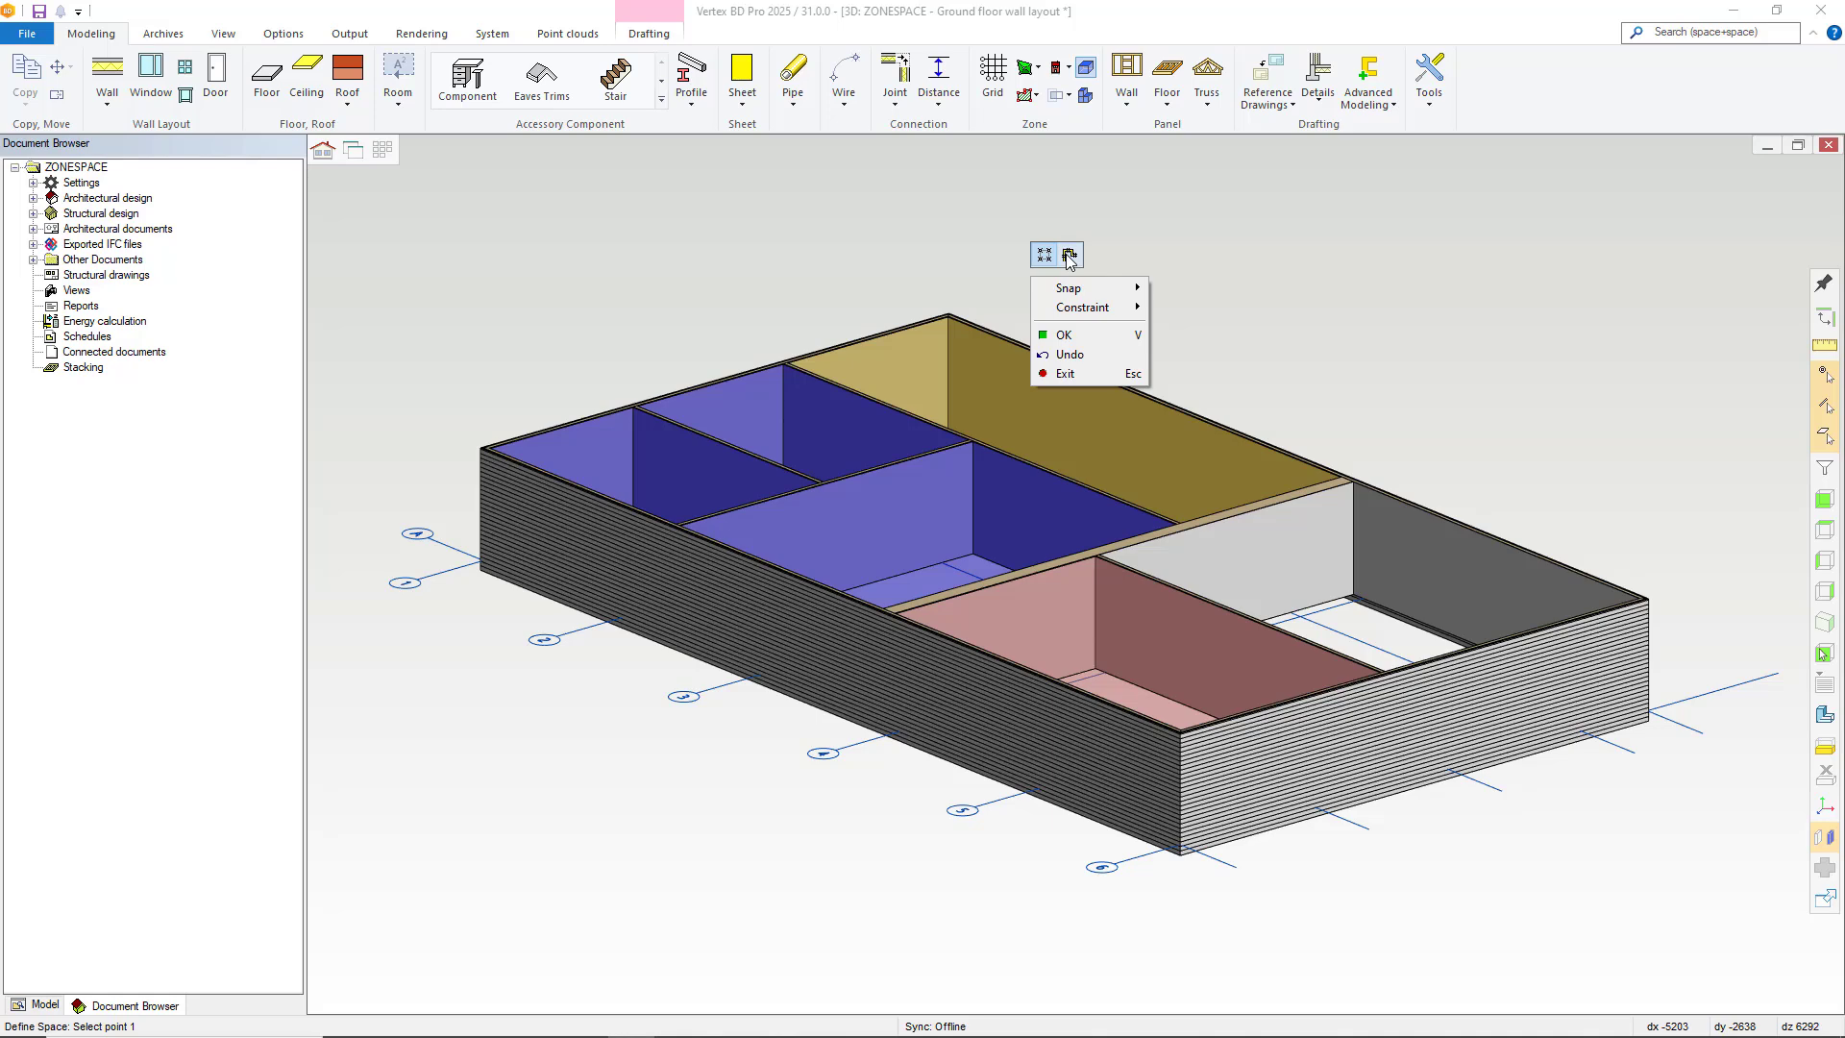
click(1069, 256)
click(1307, 513)
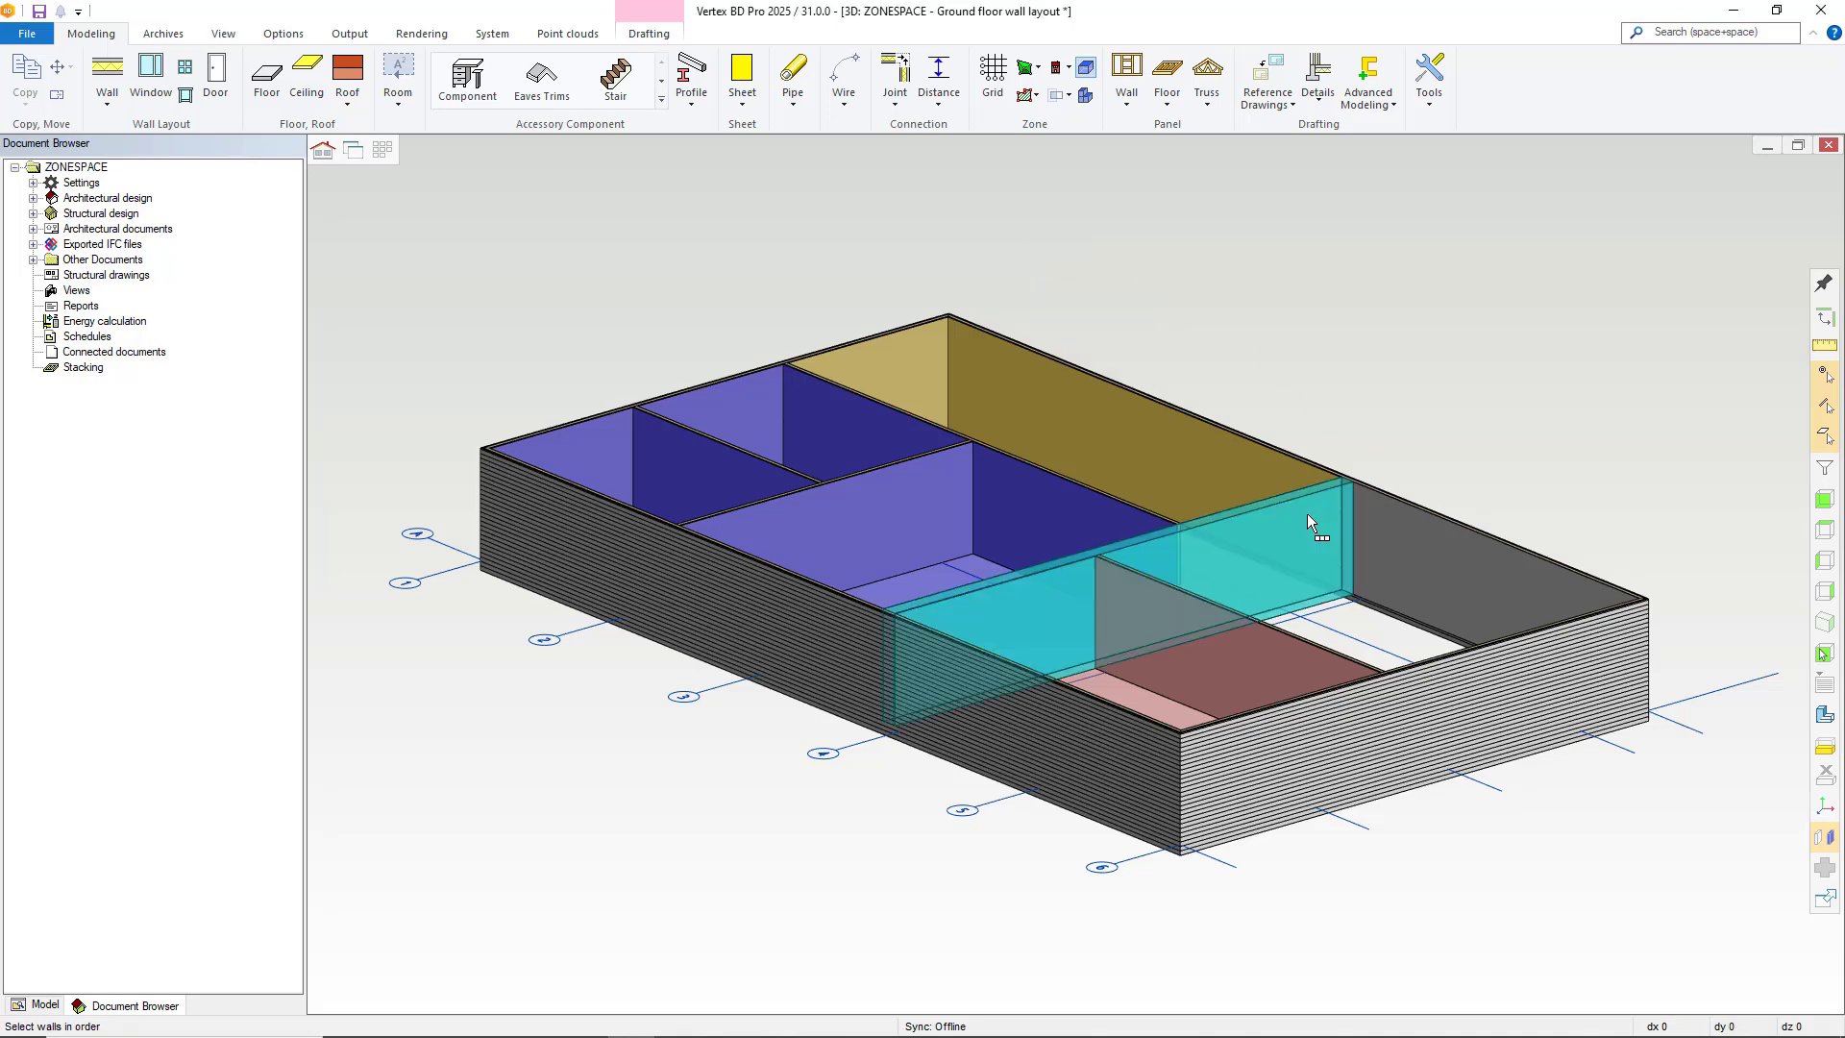
click(1399, 527)
click(1495, 701)
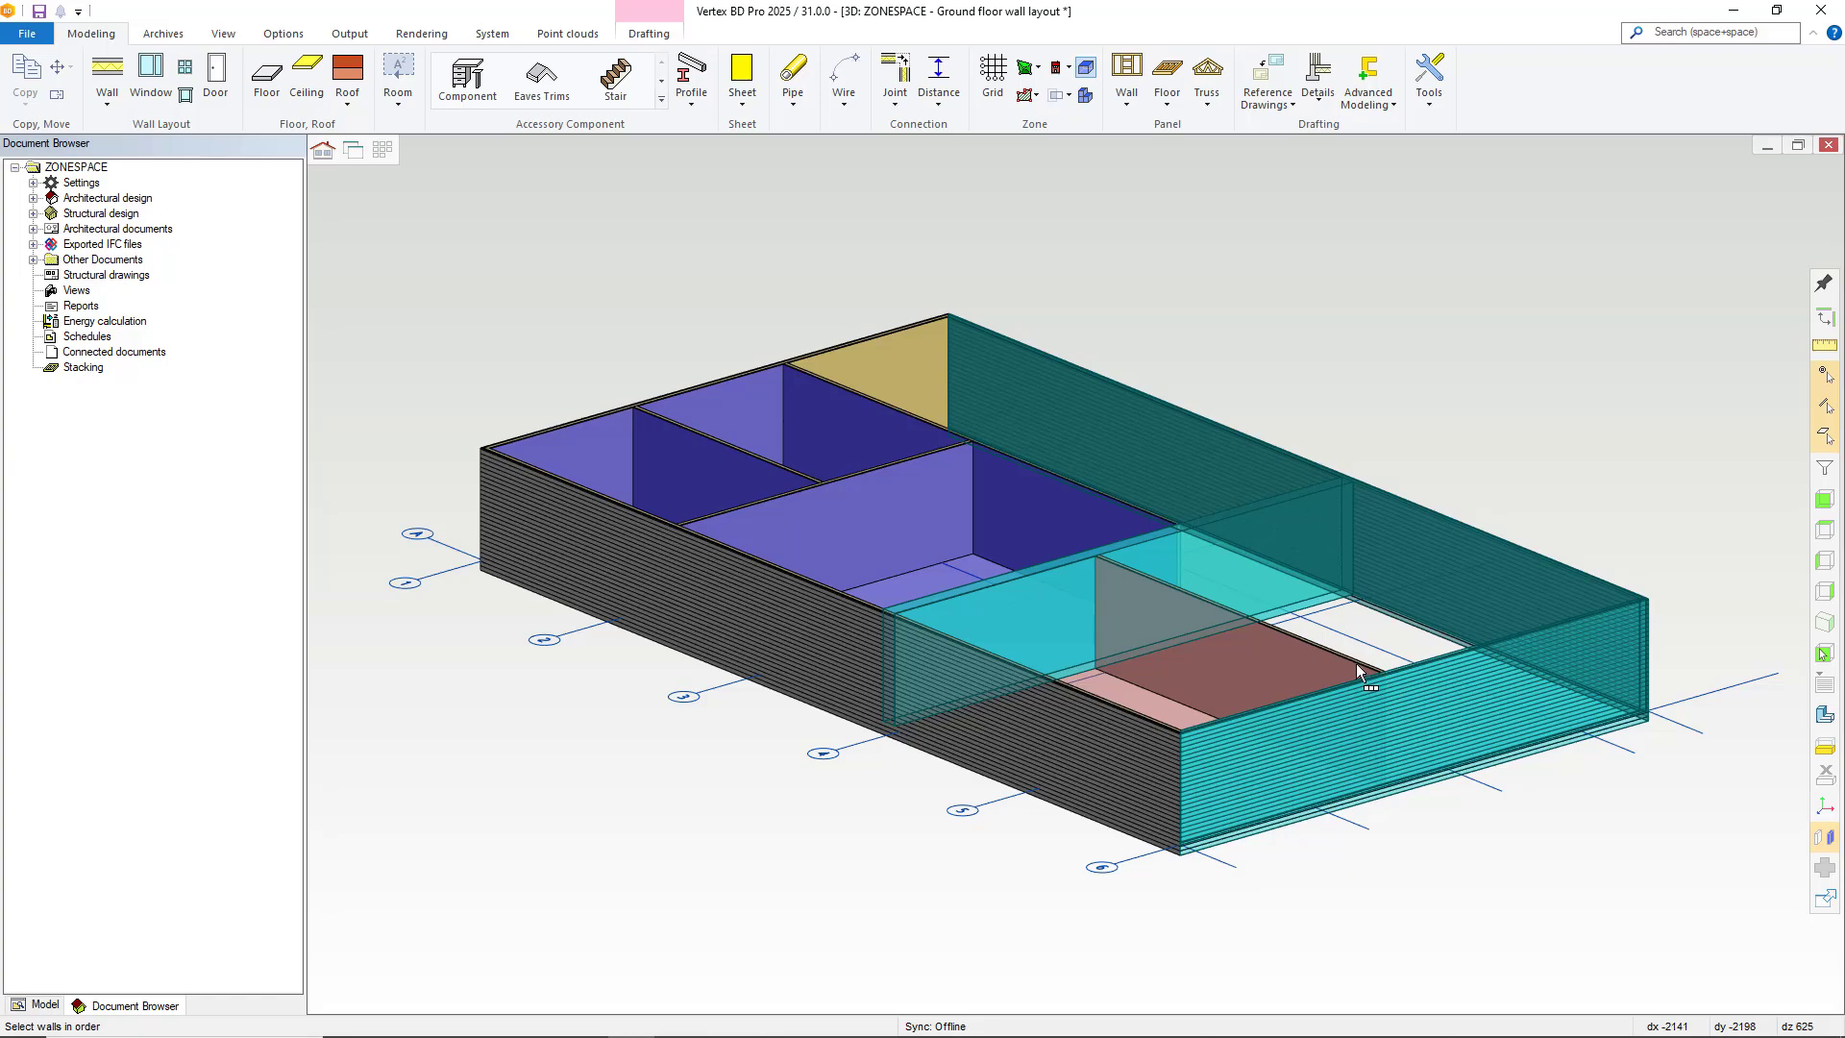
middle_drag(1336, 654, 1260, 659)
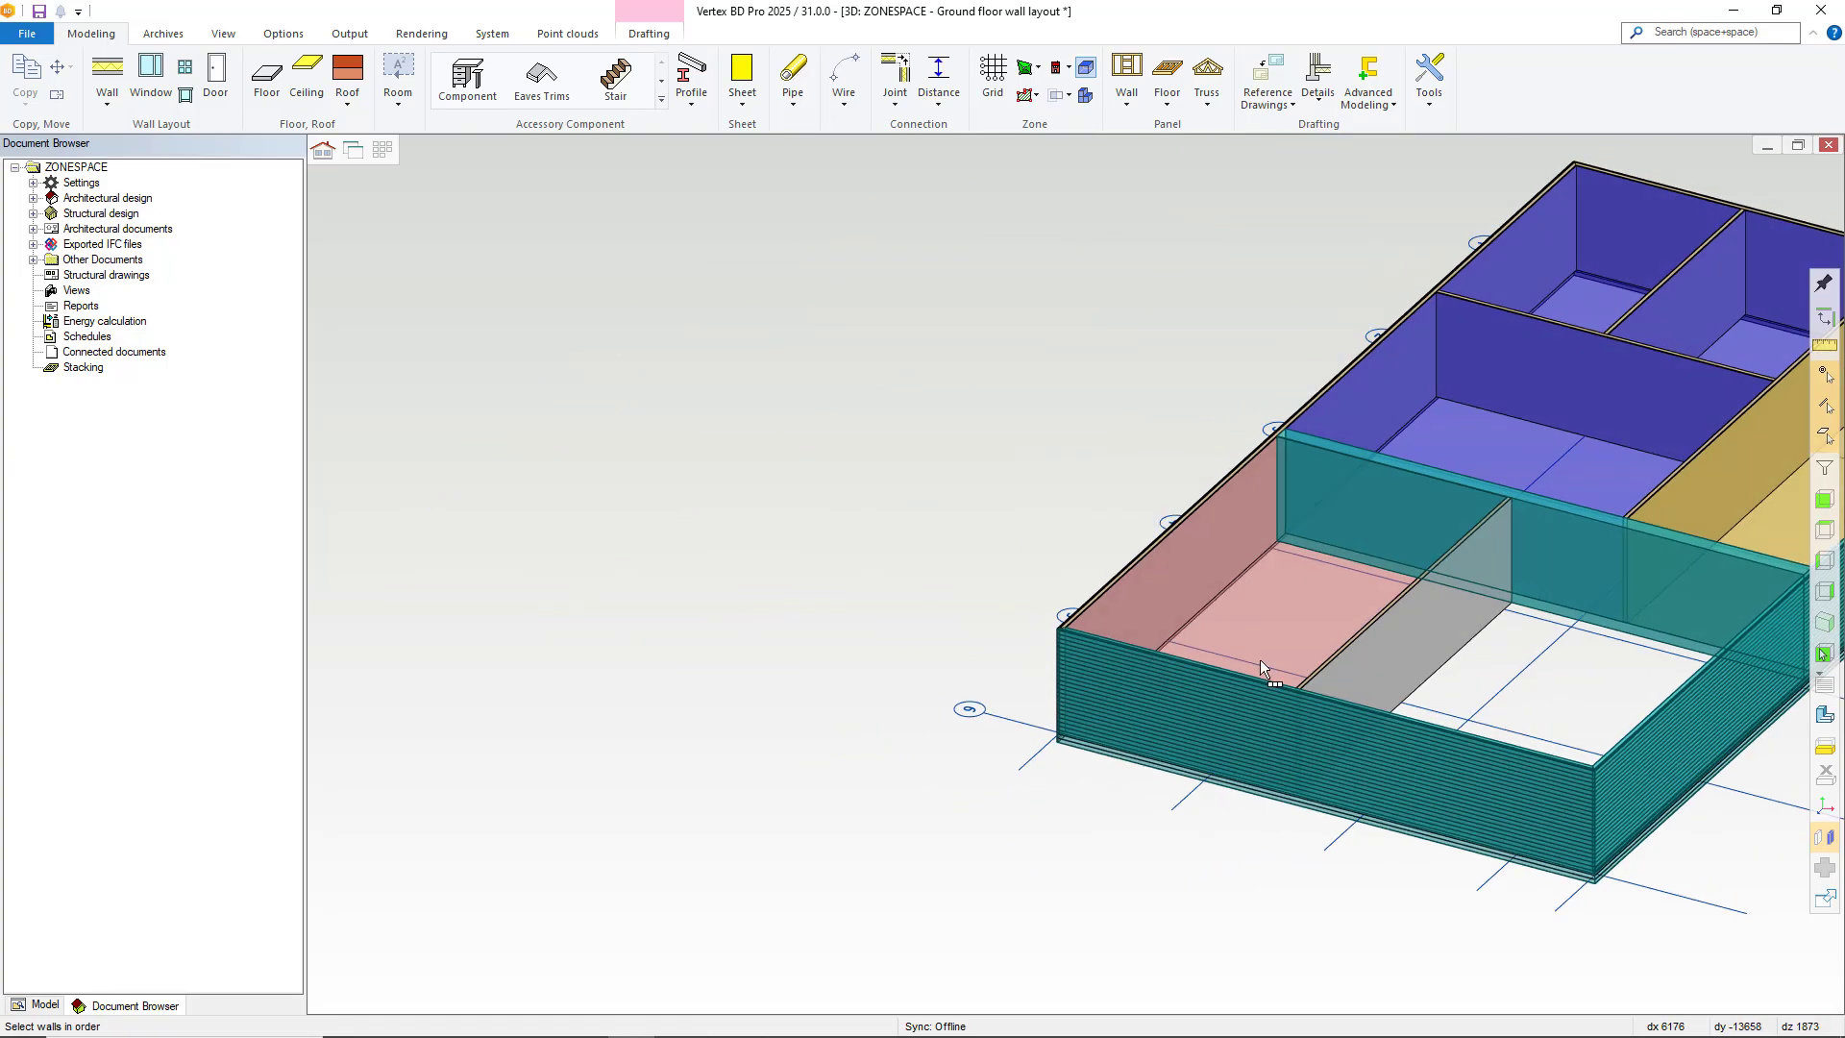
click(1365, 648)
right_click(1415, 642)
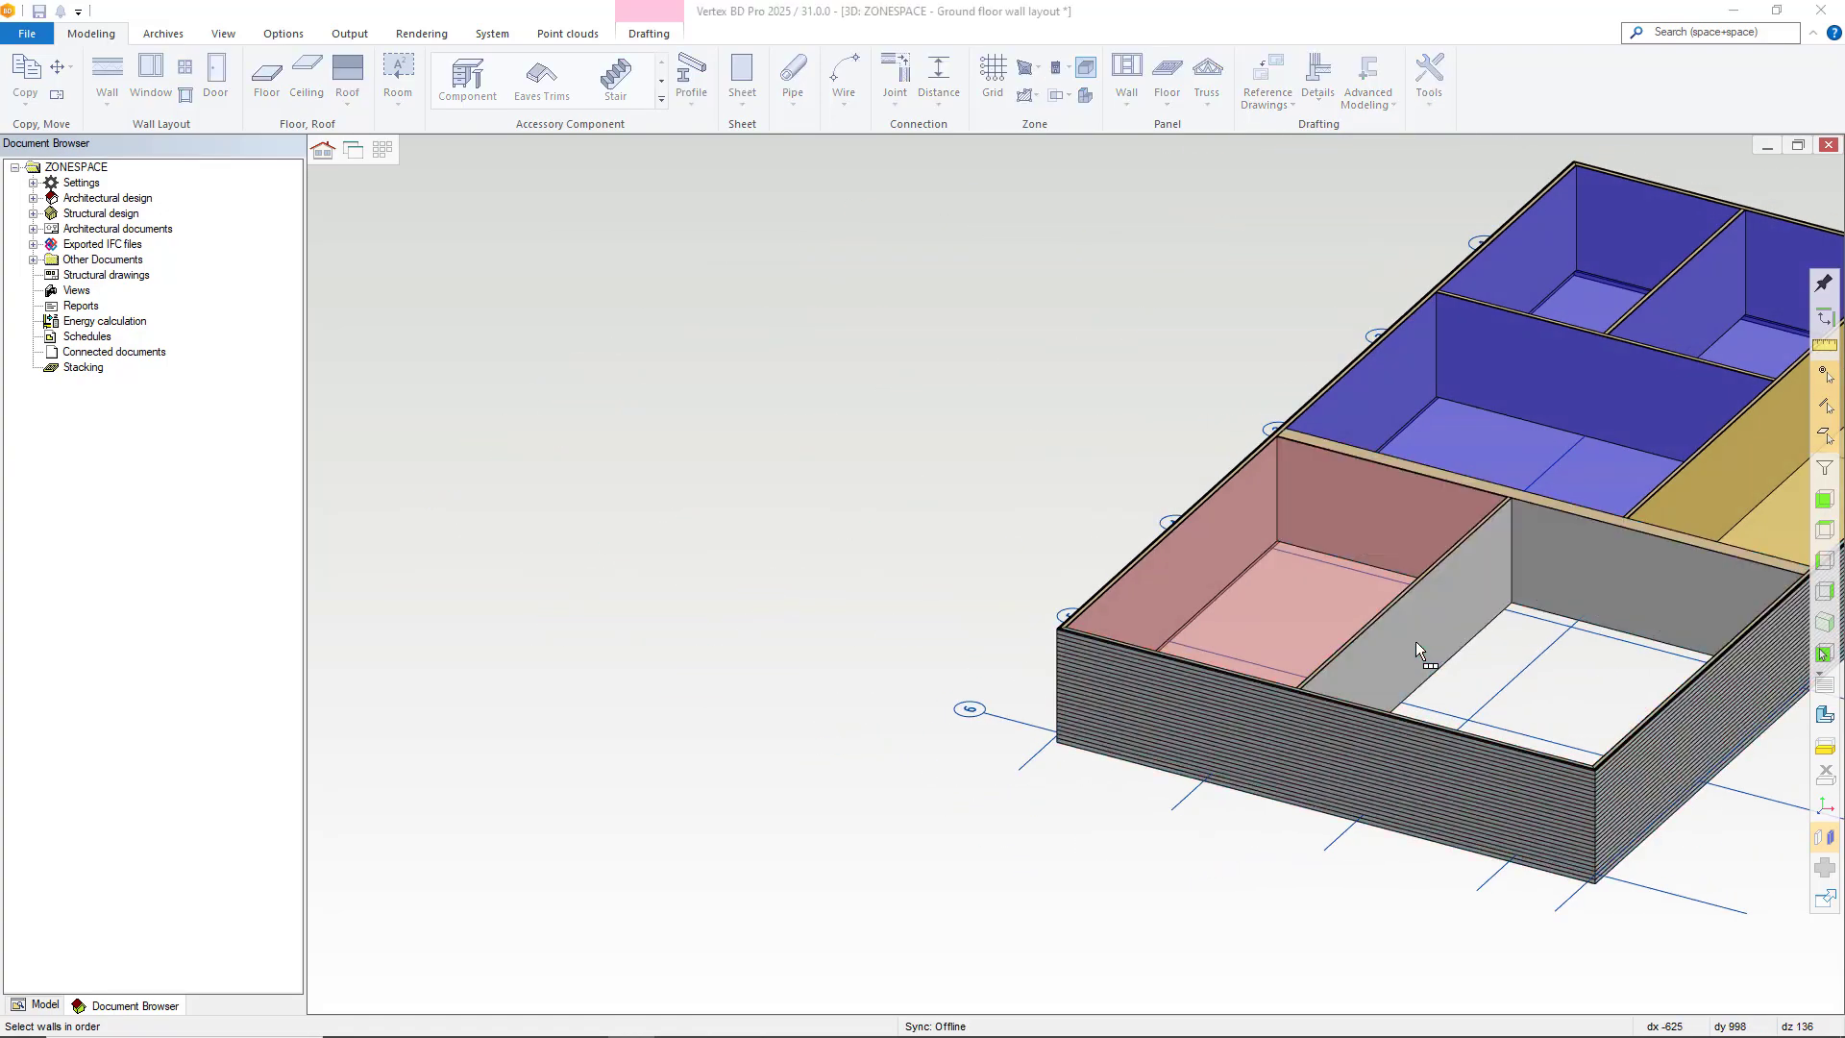
- Create the space with a height of 4500 and the space number 7
text(4500)
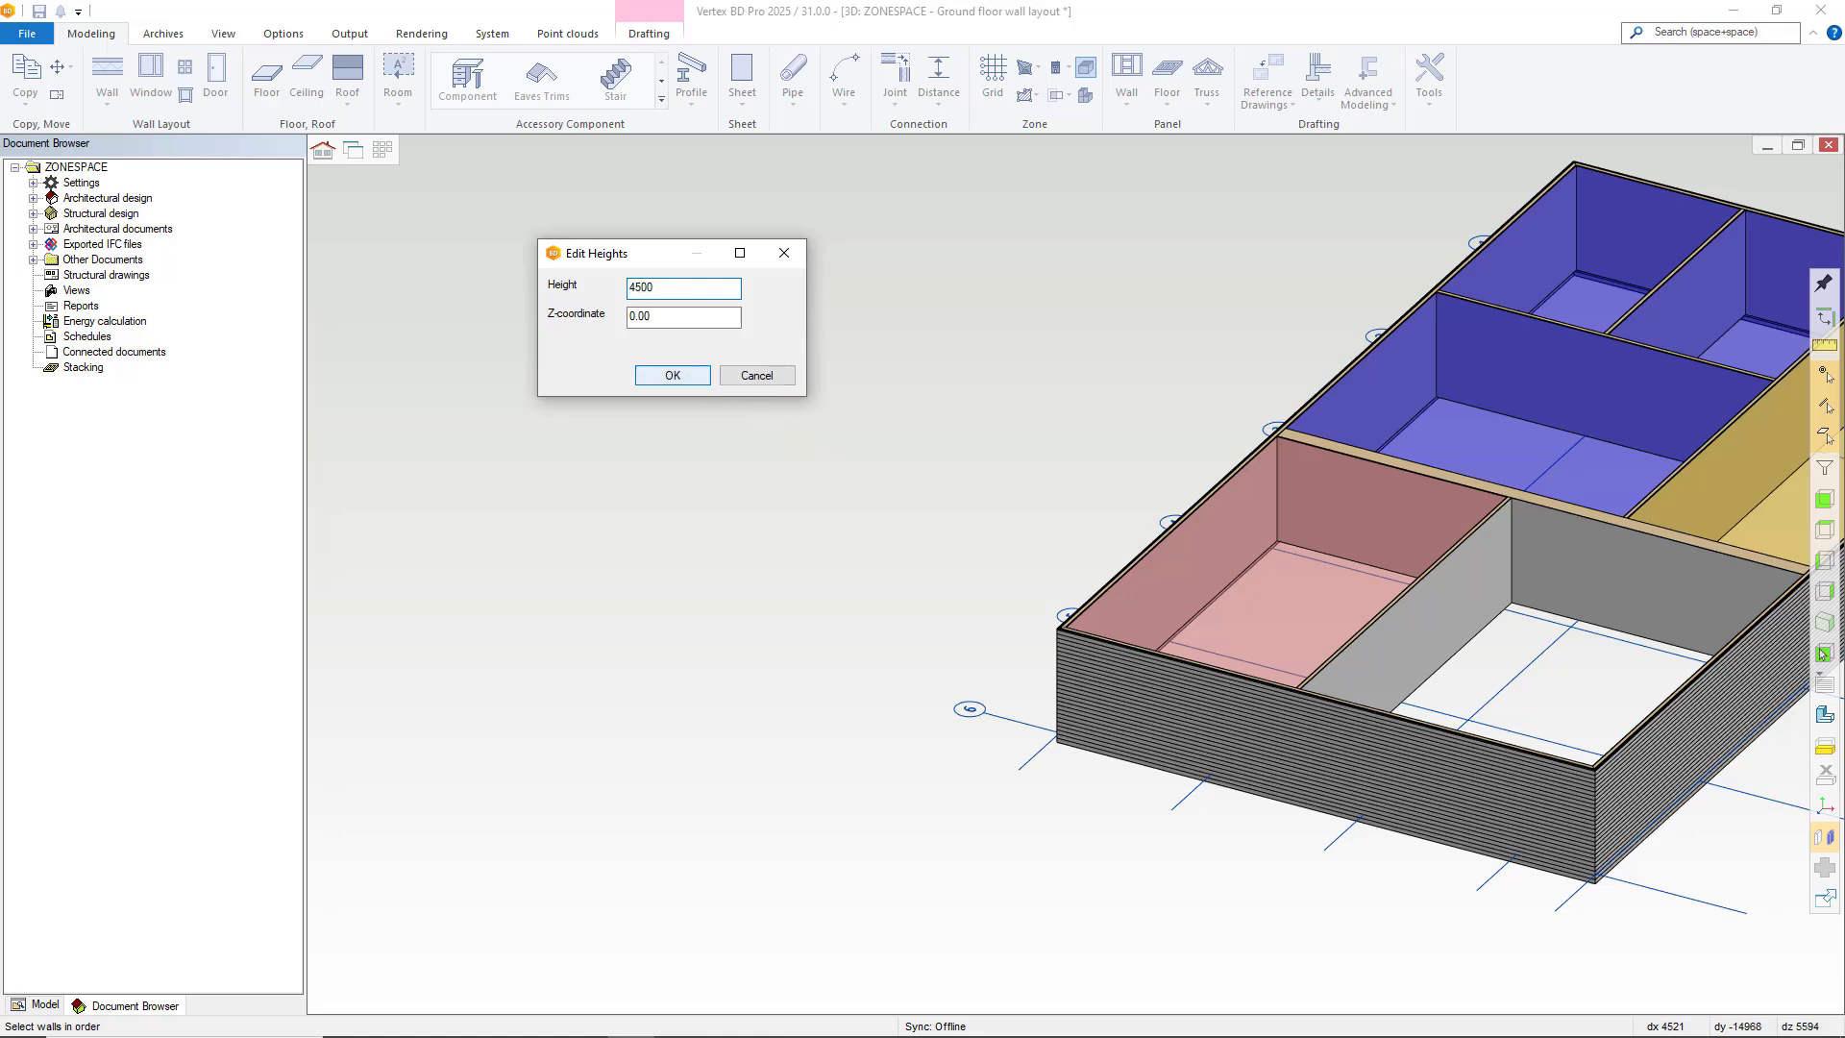
click(675, 373)
click(739, 281)
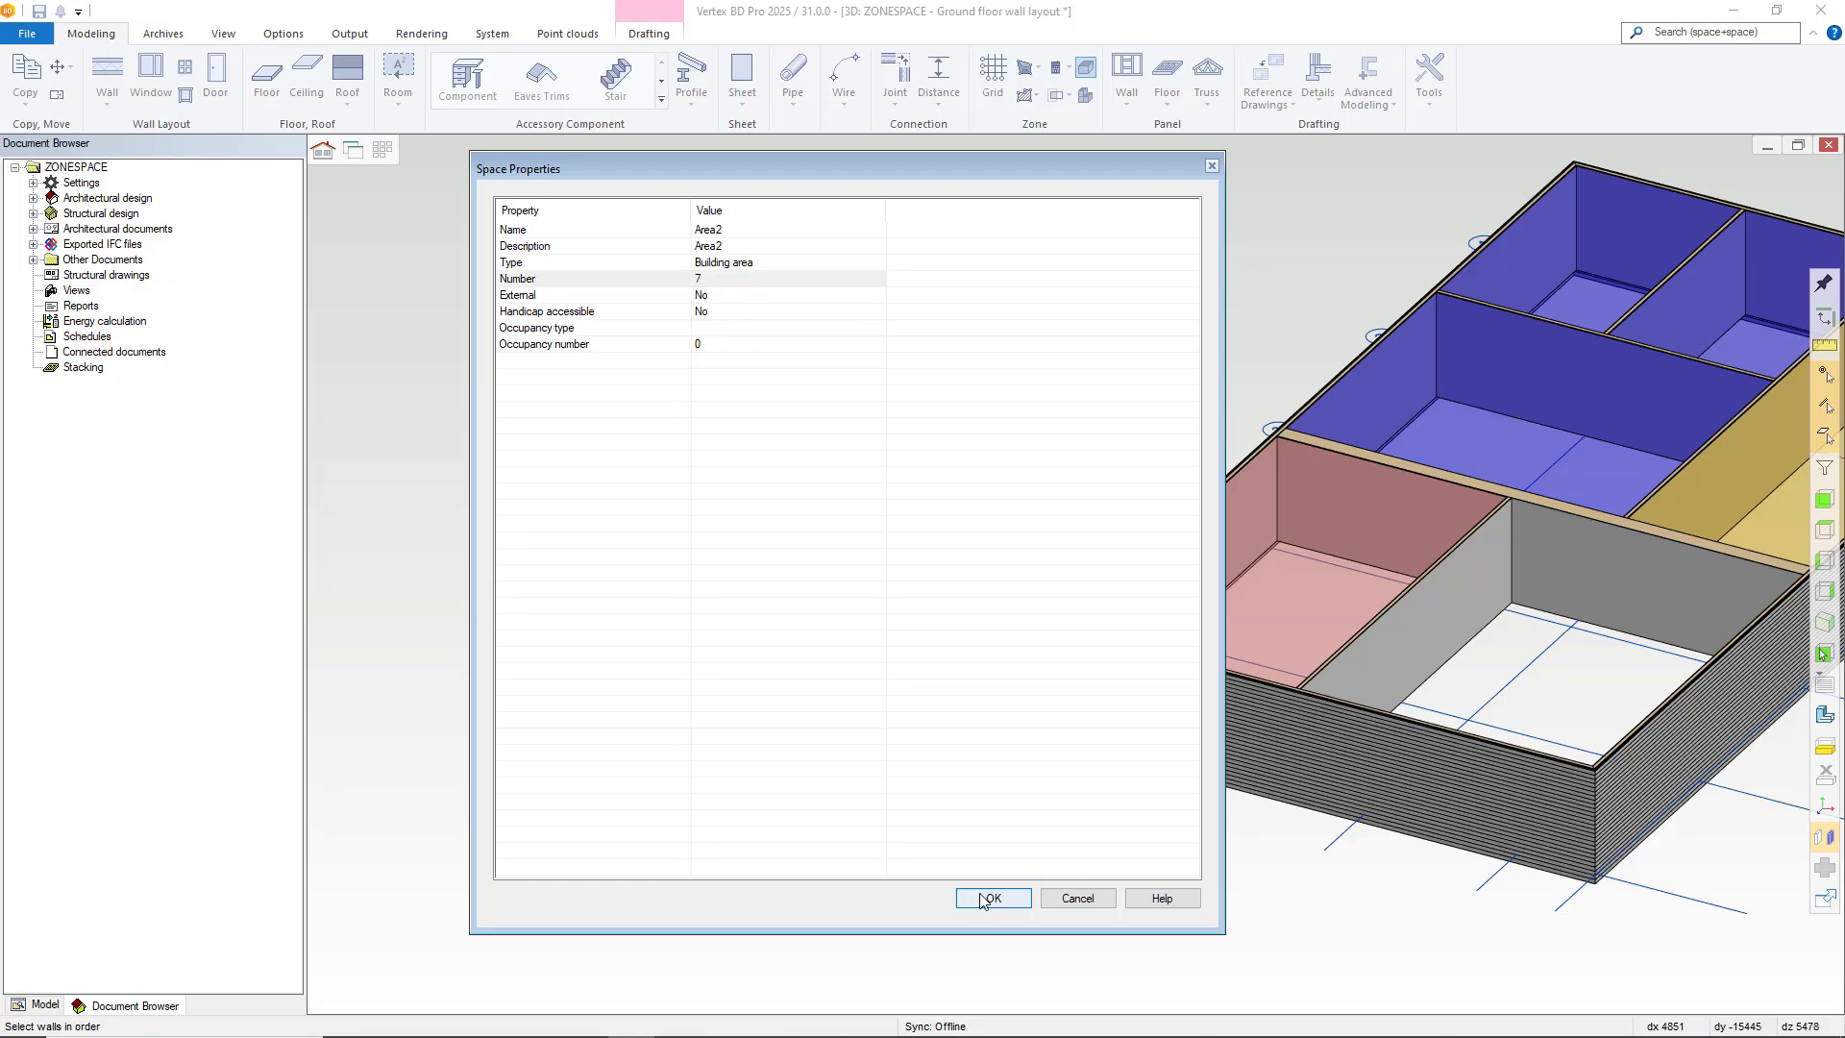
key(Return)
- Lower the top of the orange Area2 space to the top of the walls and clear the selection
middle_drag(1220, 612, 1437, 611)
middle_drag(1392, 464, 1071, 573)
scroll(1070, 573, down, 1)
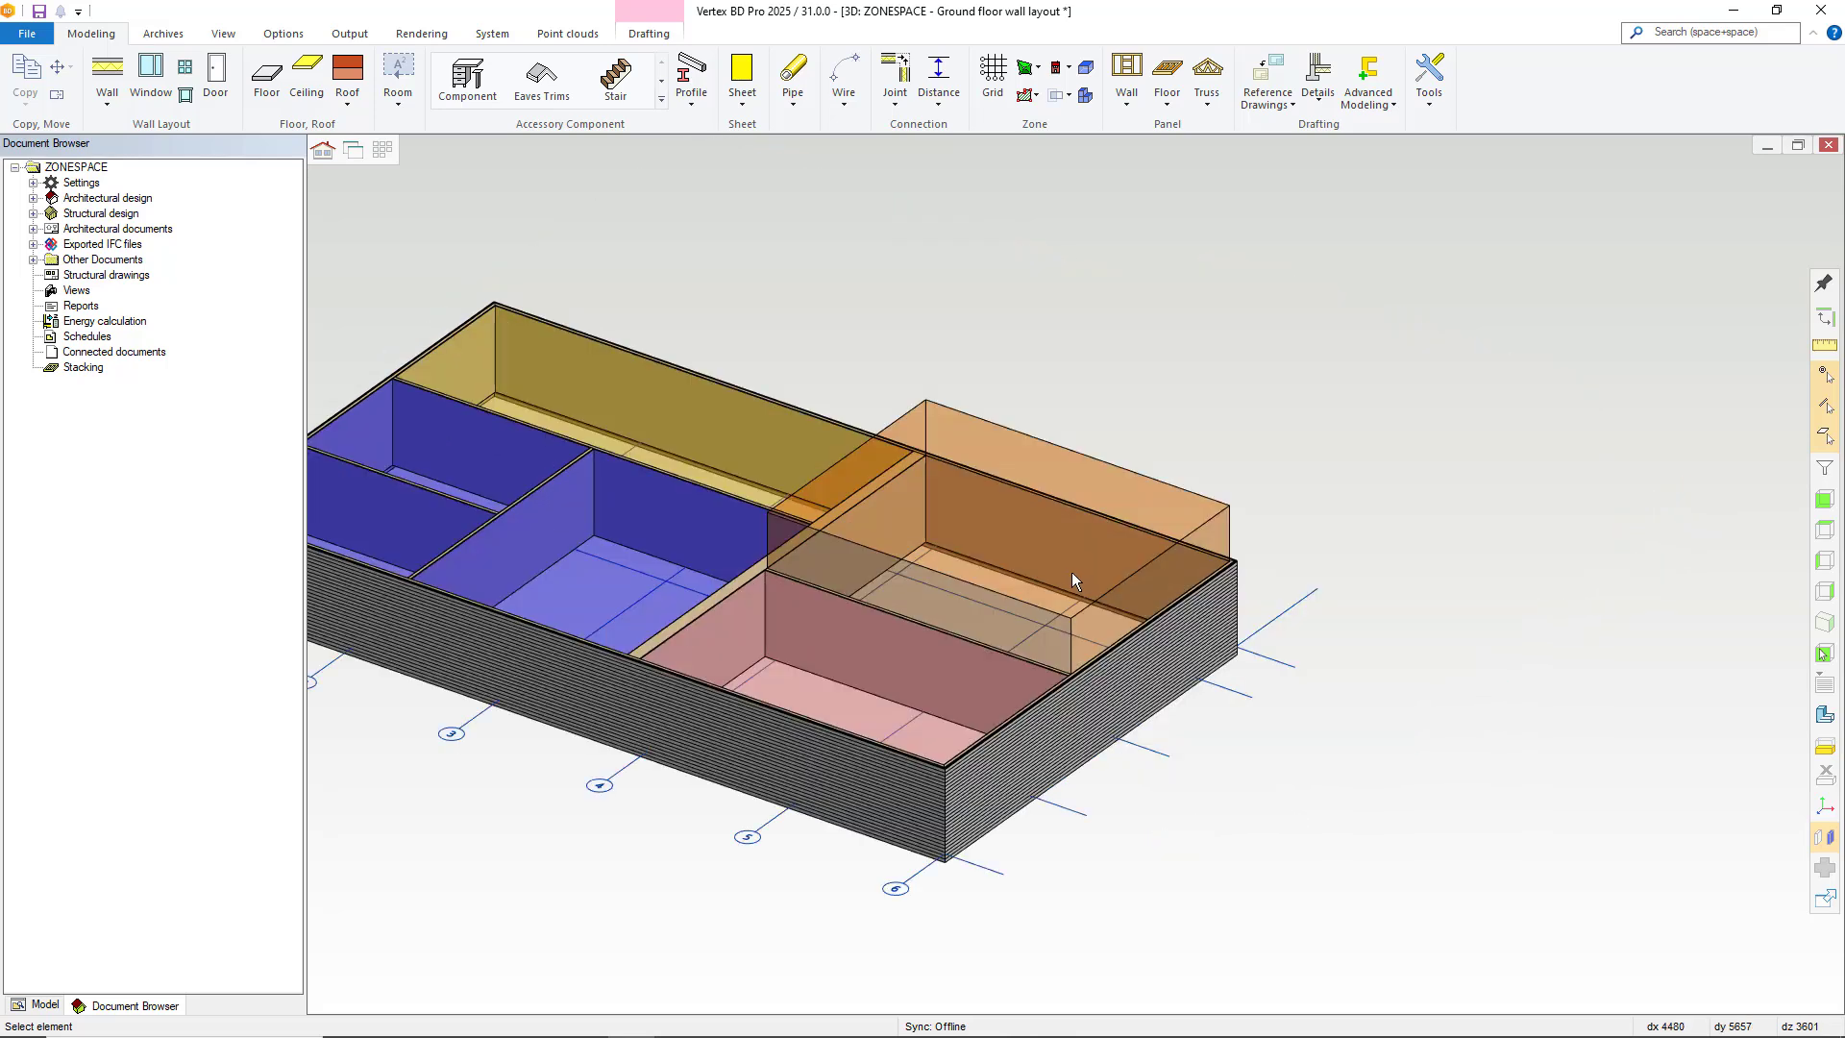
click(1005, 516)
click(1000, 471)
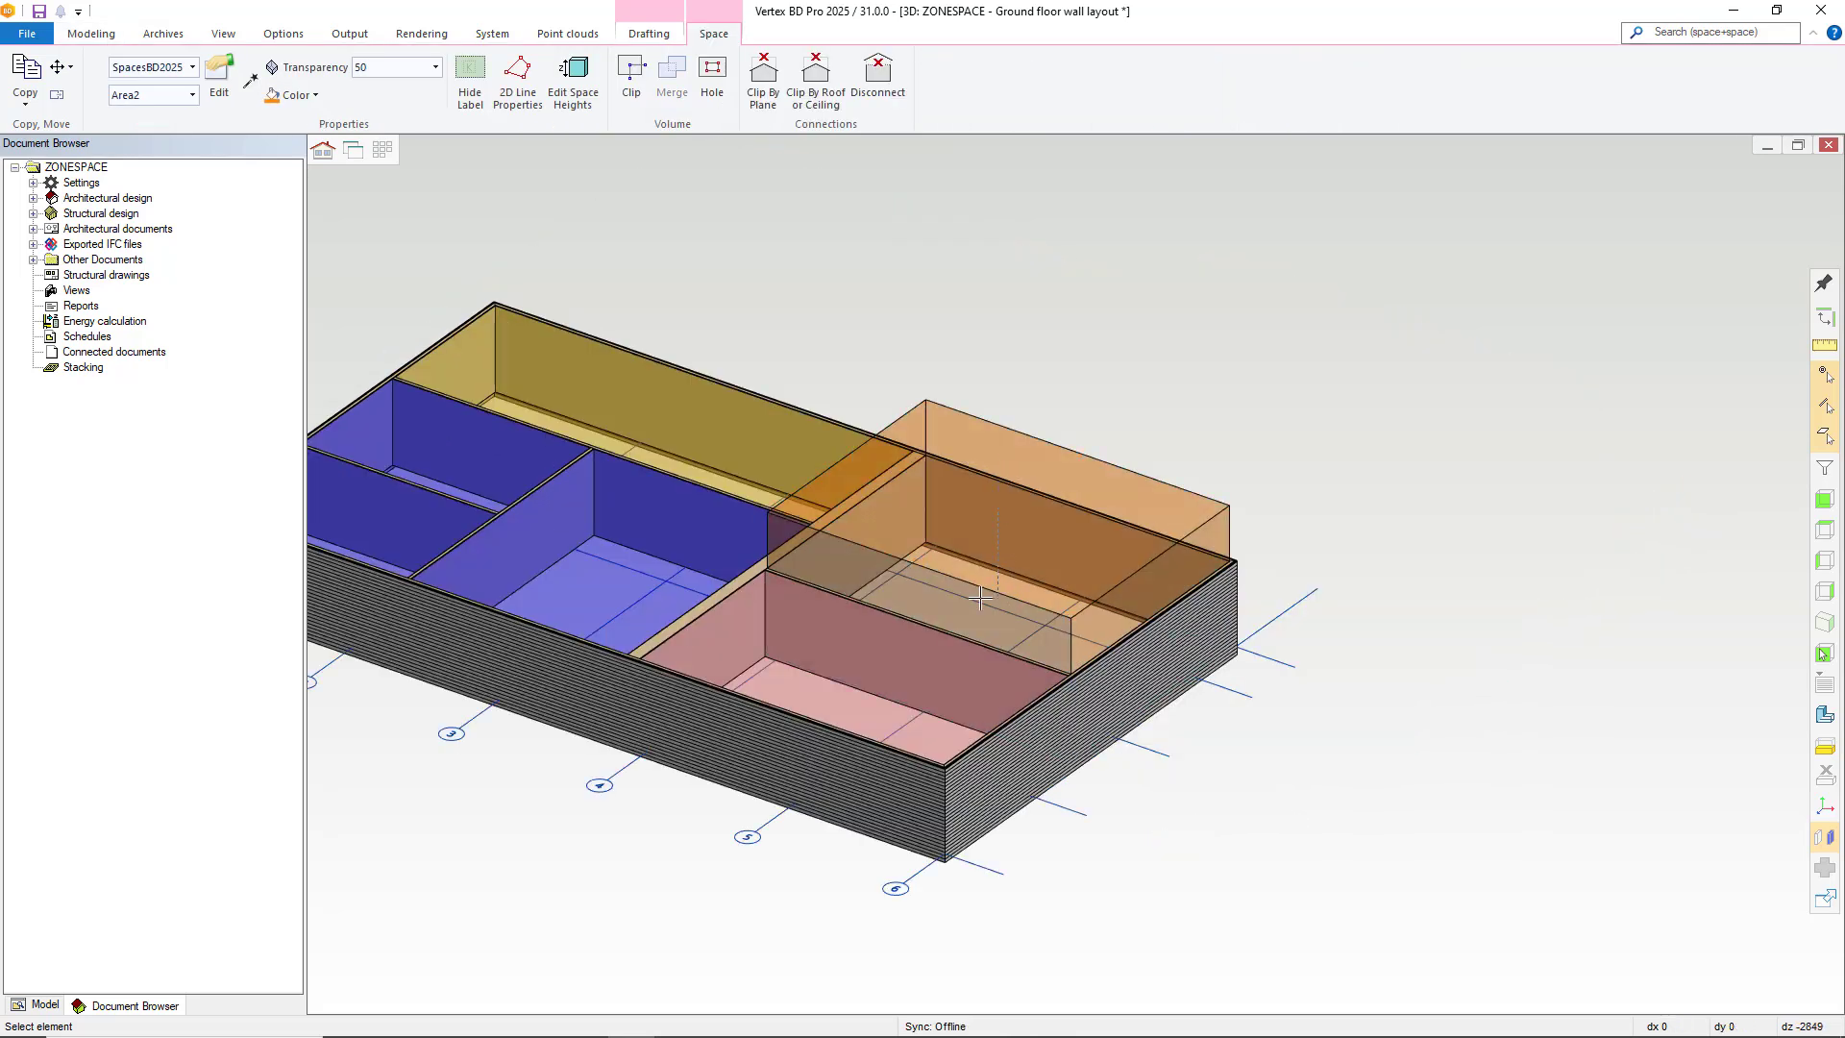
click(629, 657)
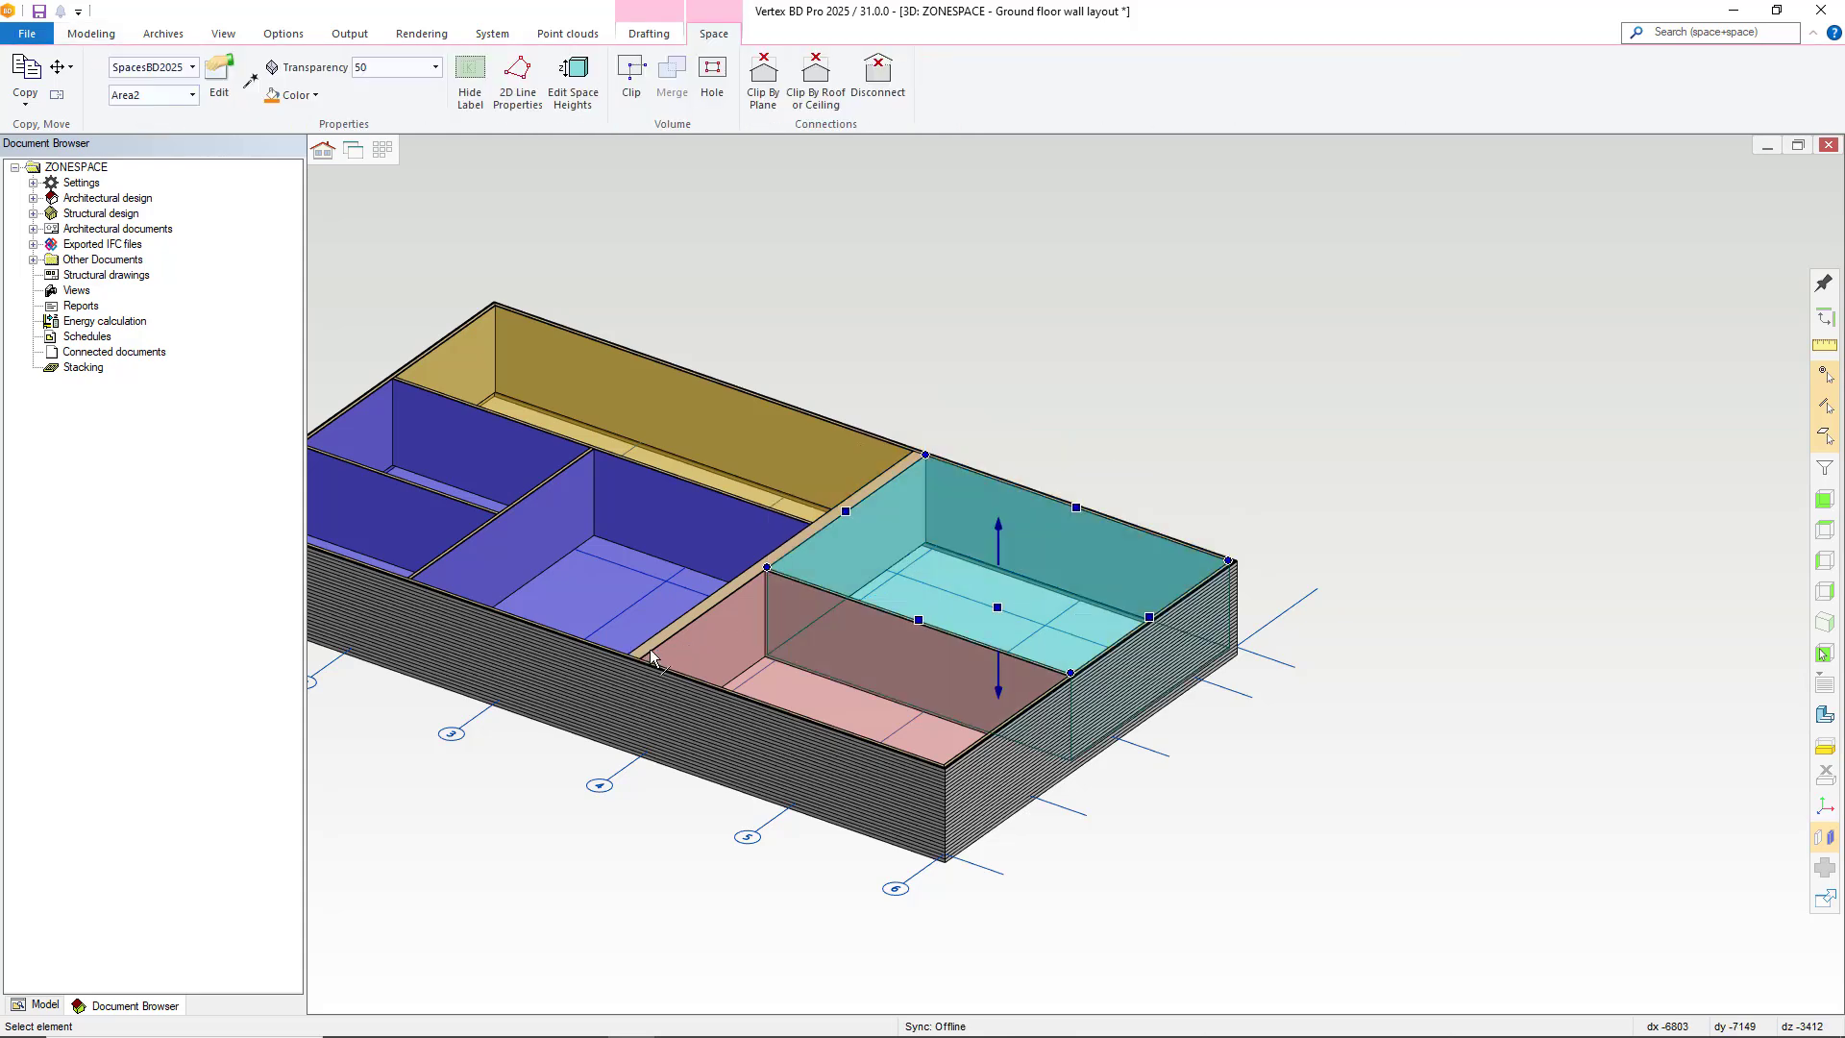
key(Escape)
scroll(1006, 563, down, 3)
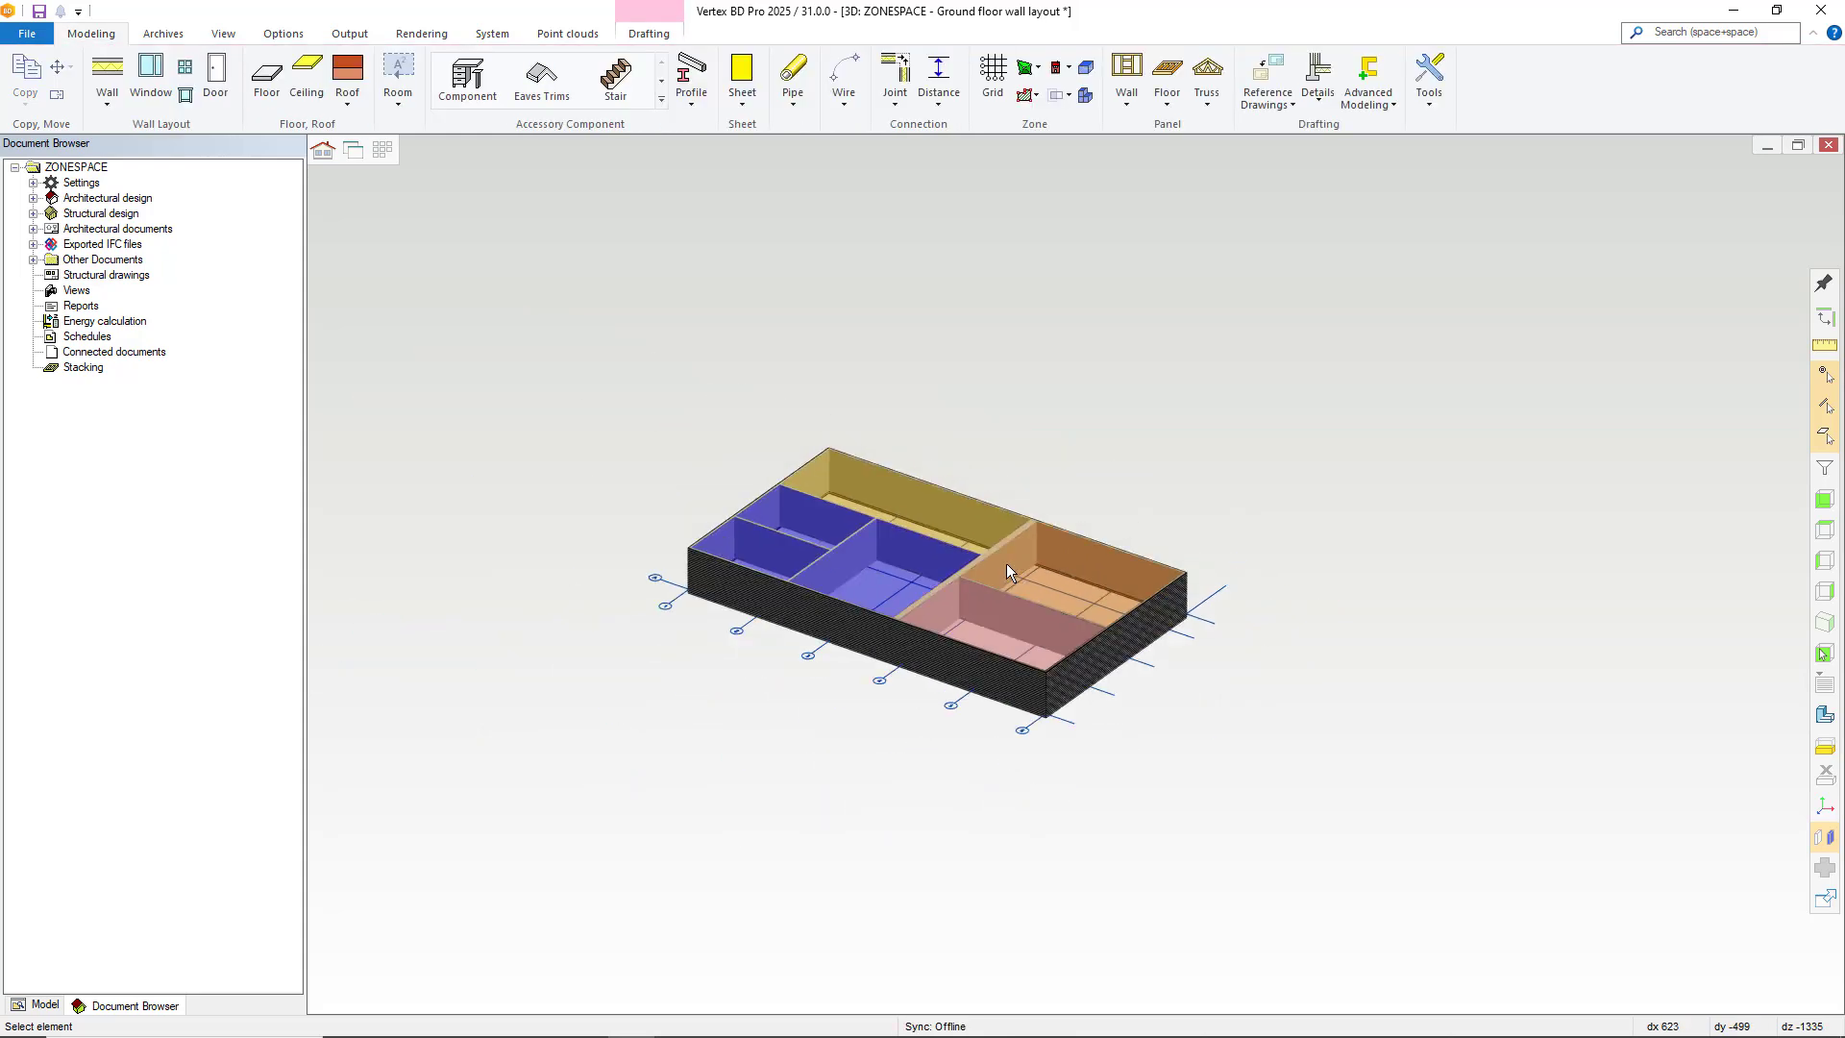